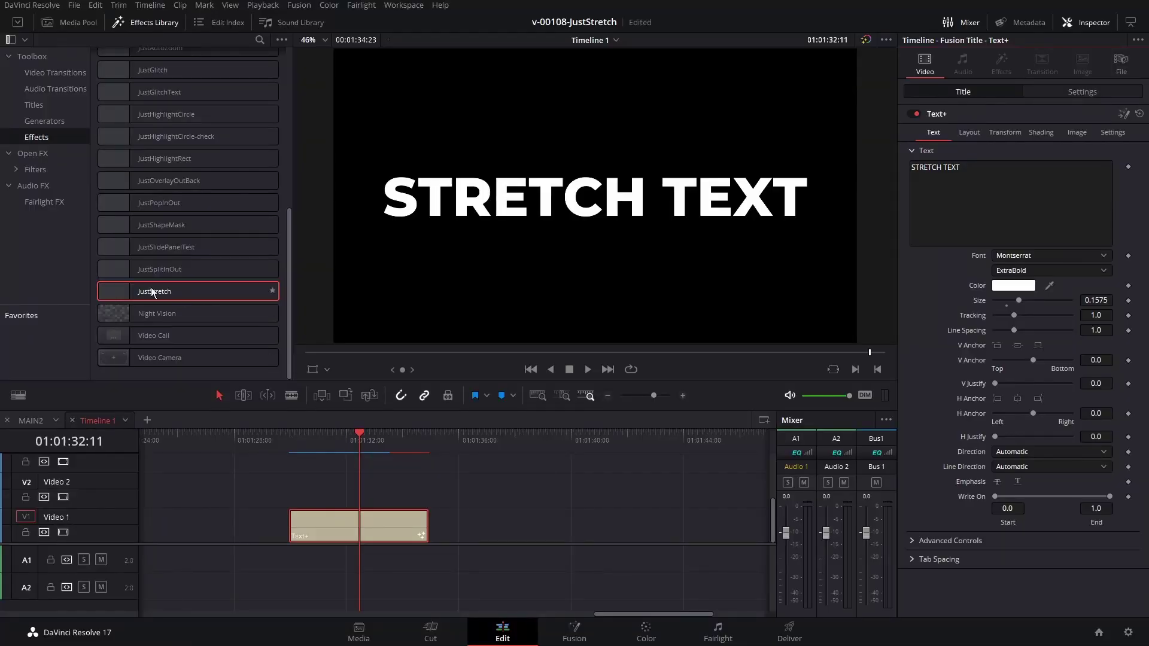
Apply the JustStretch effect to the STRETCH TEXT title and increase its Stretch Position
{"action": "left_click_drag", "start_coordinate": [162, 292], "coordinate": [362, 538]}
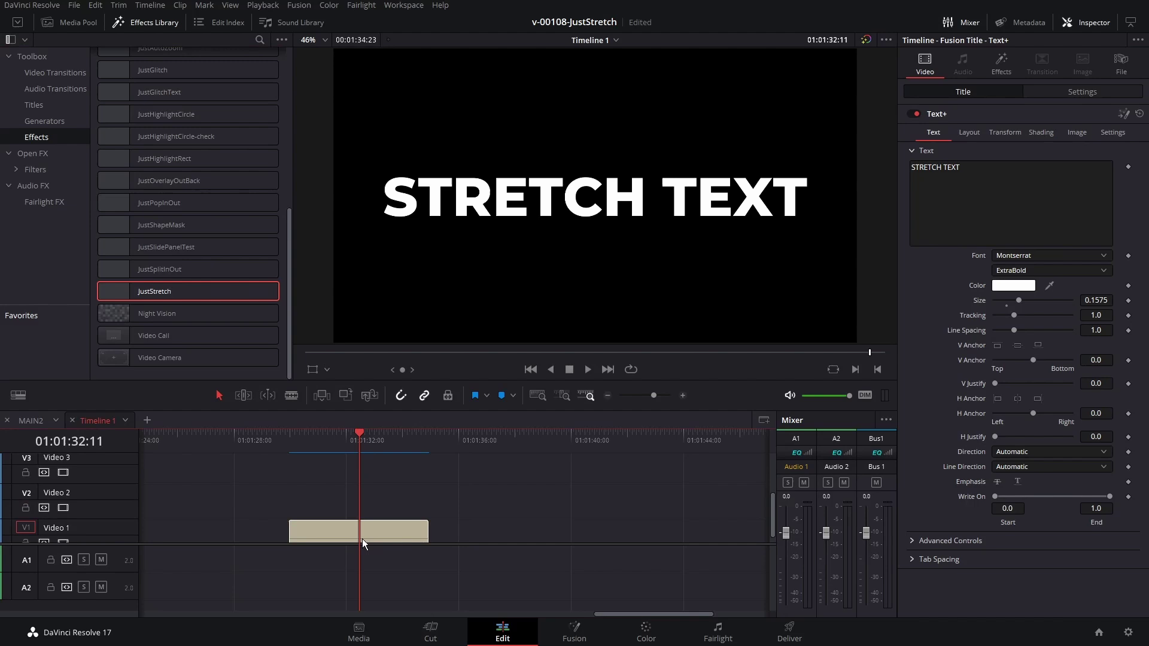
{"action": "left_click", "coordinate": [358, 439]}
{"action": "left_click_drag", "start_coordinate": [1011, 205], "coordinate": [1060, 208]}
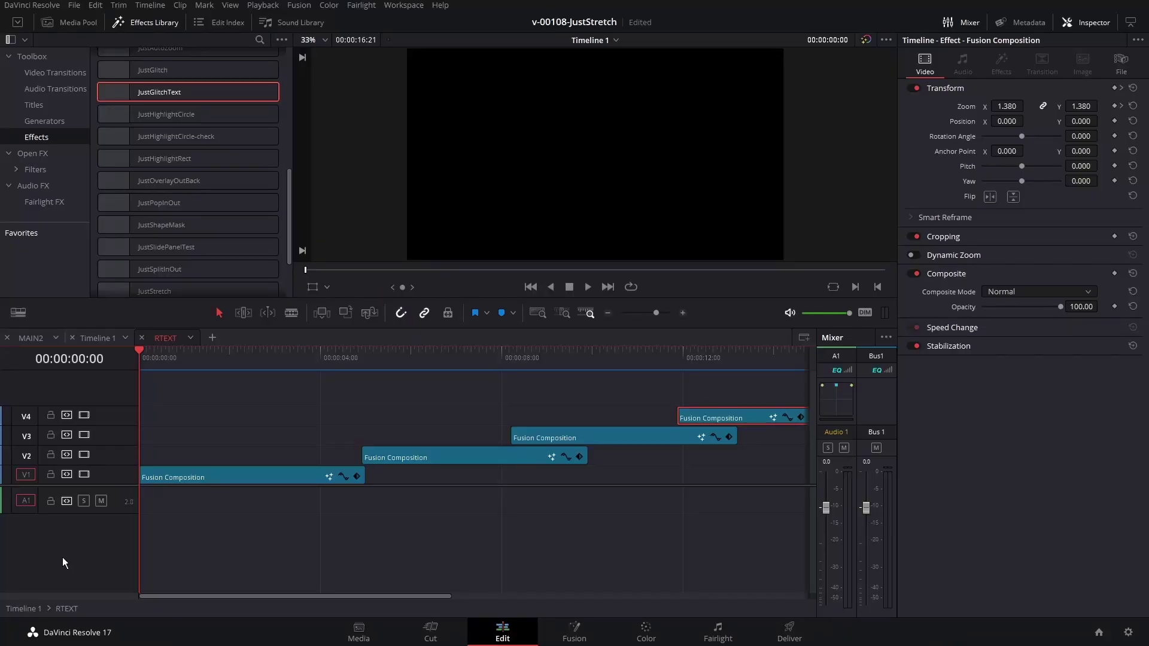
Play the RTEXT timeline to preview the four staggered Fusion Composition clips
{"action": "left_click", "coordinate": [157, 352]}
{"action": "key", "text": "space"}
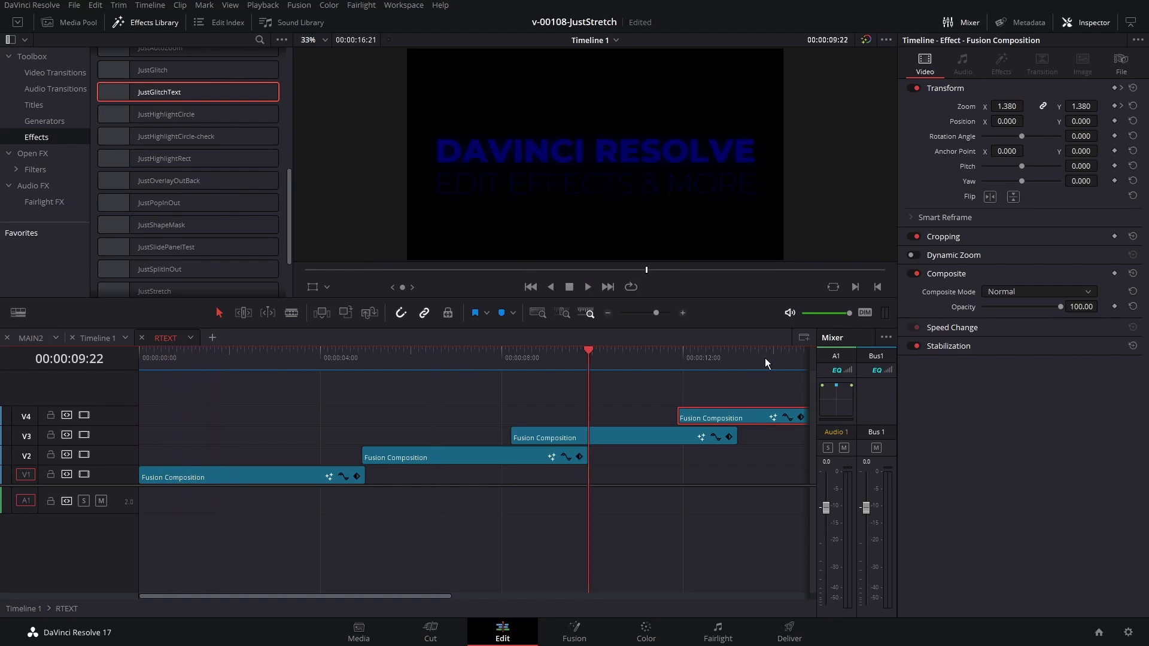
{"action": "key", "text": "space"}
Stack the Fusion Composition clips on V2, V3 and V4 above the V1 clip at the timeline start, each slightly offset
{"action": "left_click_drag", "start_coordinate": [508, 455], "coordinate": [285, 456]}
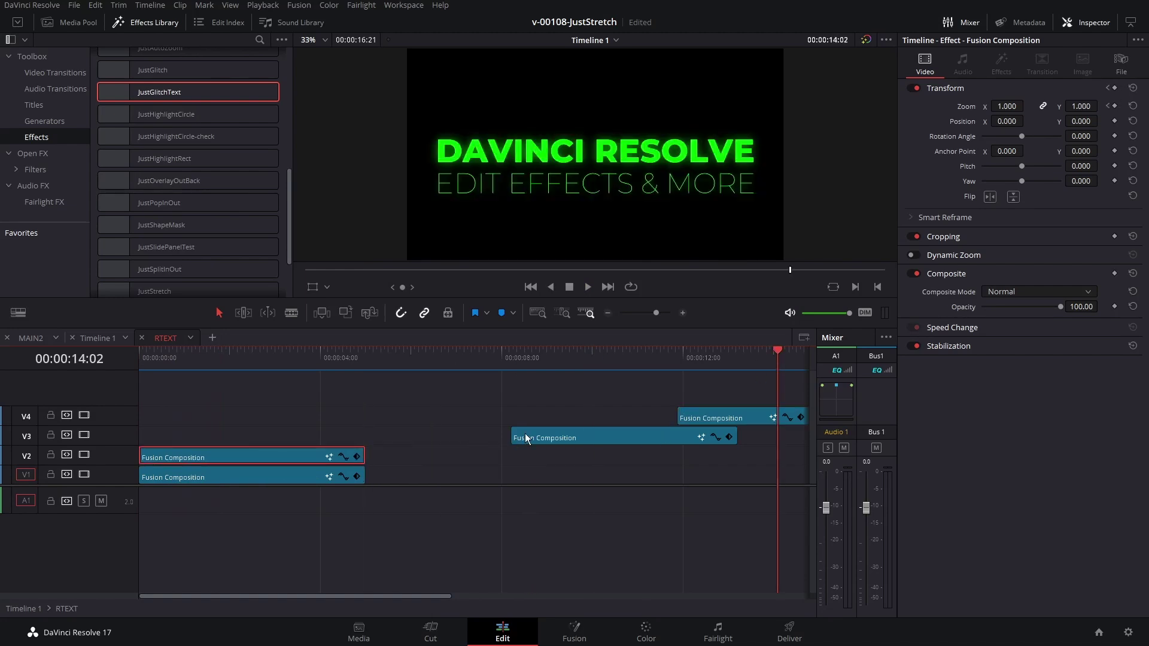
{"action": "left_click_drag", "start_coordinate": [527, 438], "coordinate": [155, 438]}
{"action": "left_click_drag", "start_coordinate": [694, 418], "coordinate": [159, 426]}
{"action": "left_click", "coordinate": [209, 438]}
{"action": "left_click", "coordinate": [220, 352]}
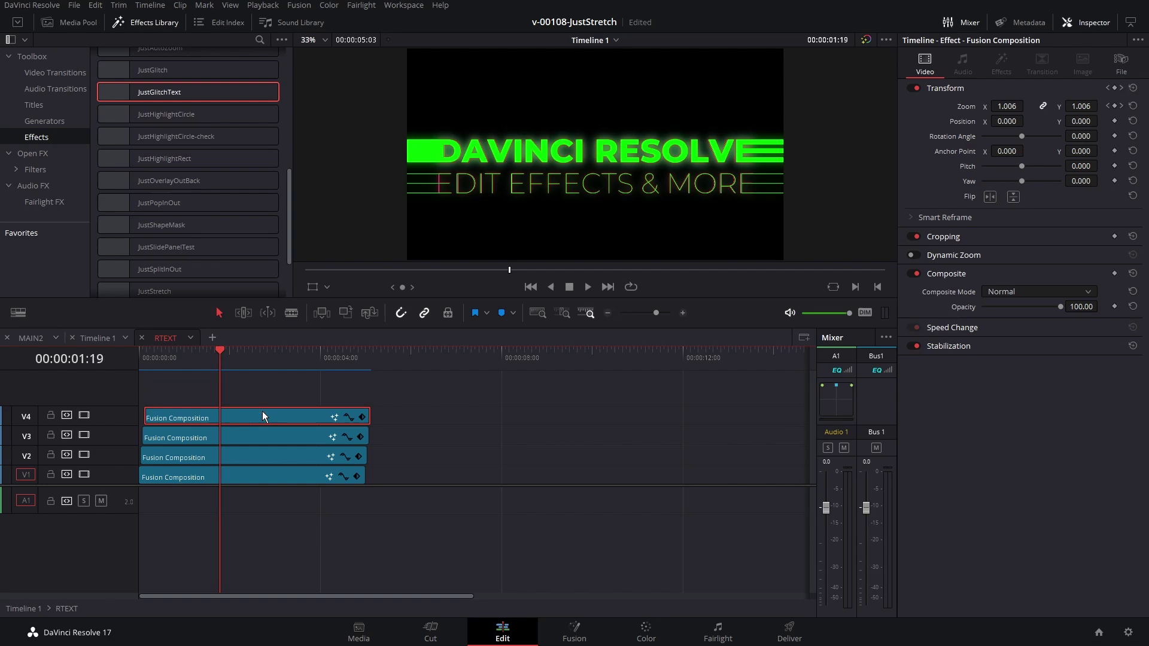
Set the composite mode of the upper stacked clips to Add and play the result from the timeline start
{"action": "left_click", "coordinate": [1039, 292]}
{"action": "left_click", "coordinate": [288, 461]}
{"action": "key", "text": "Home"}
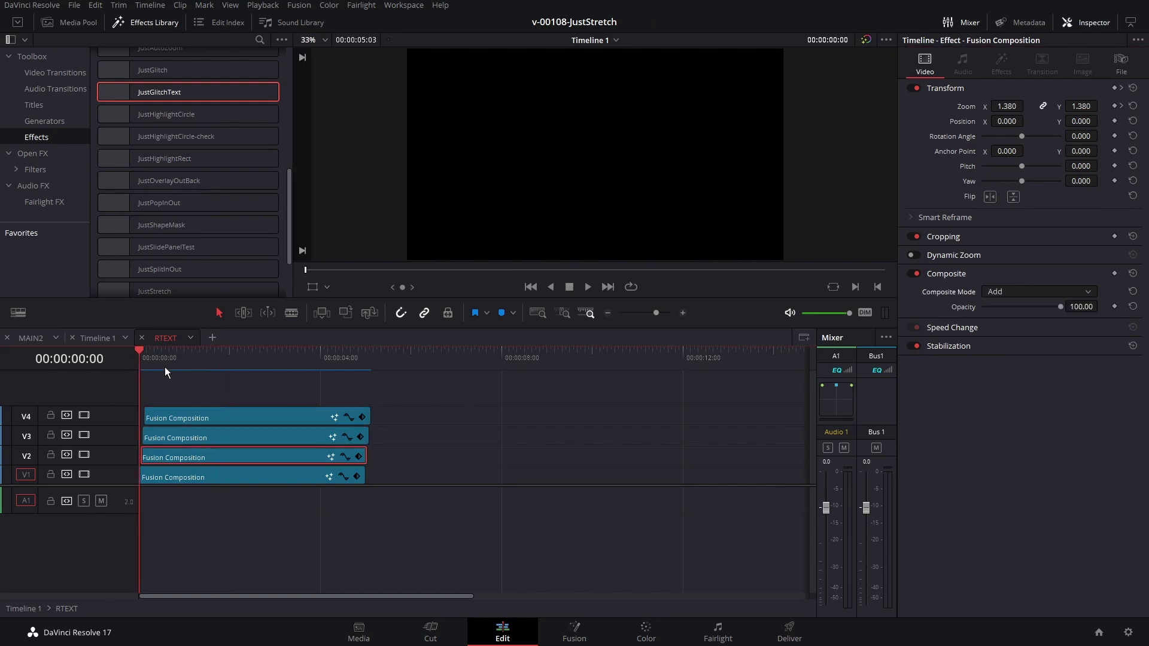
{"action": "key", "text": "space"}
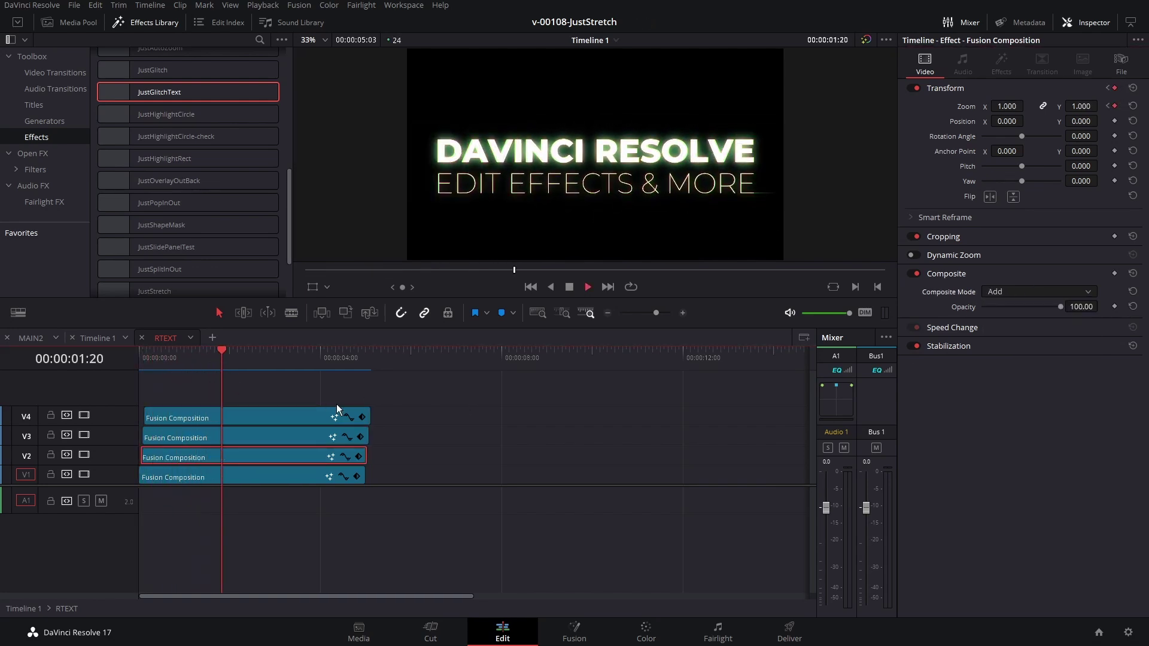
{"action": "key", "text": "space"}
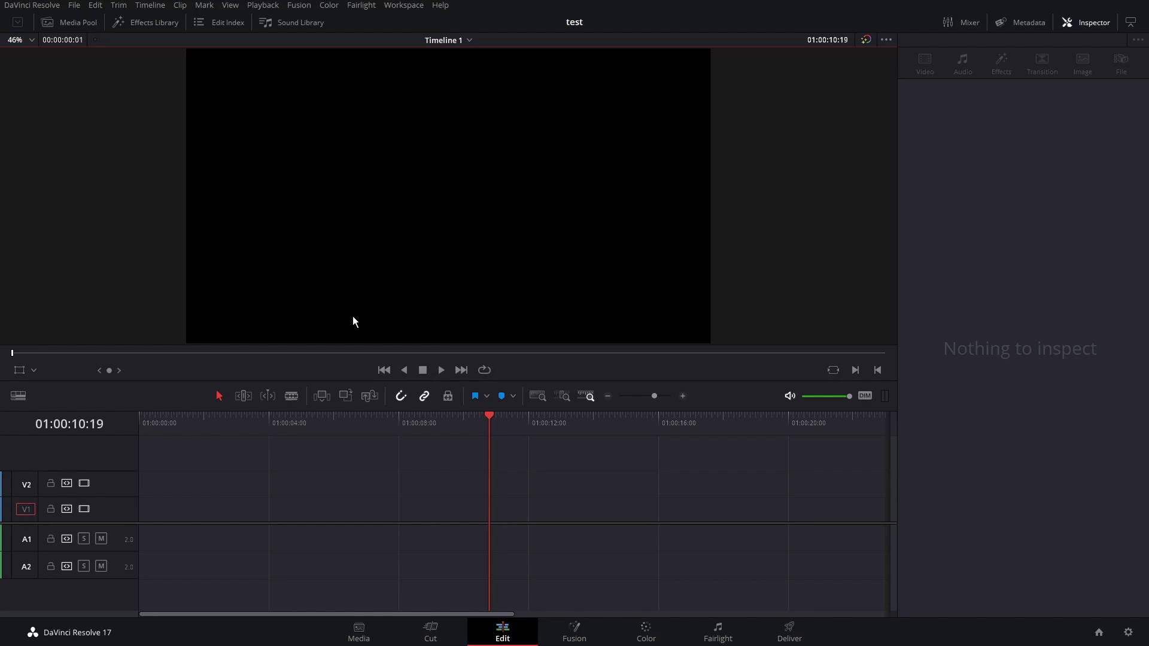
Place a Text+ title from the effects library on video track 1
{"action": "left_click", "coordinate": [157, 26]}
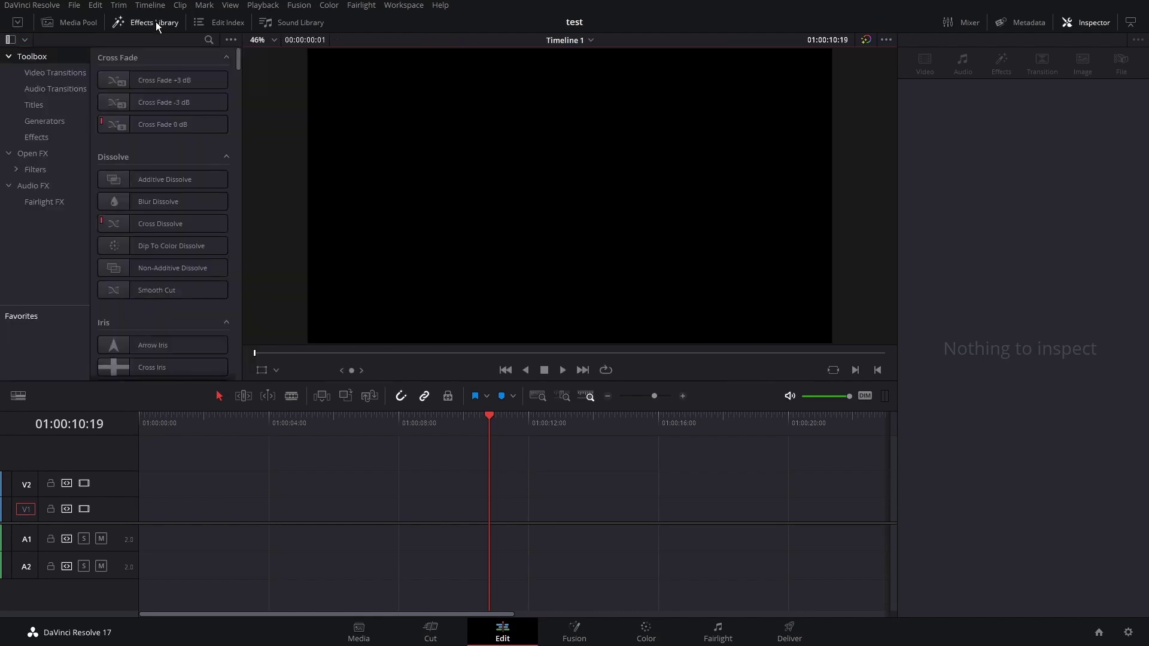
{"action": "left_click", "coordinate": [38, 106]}
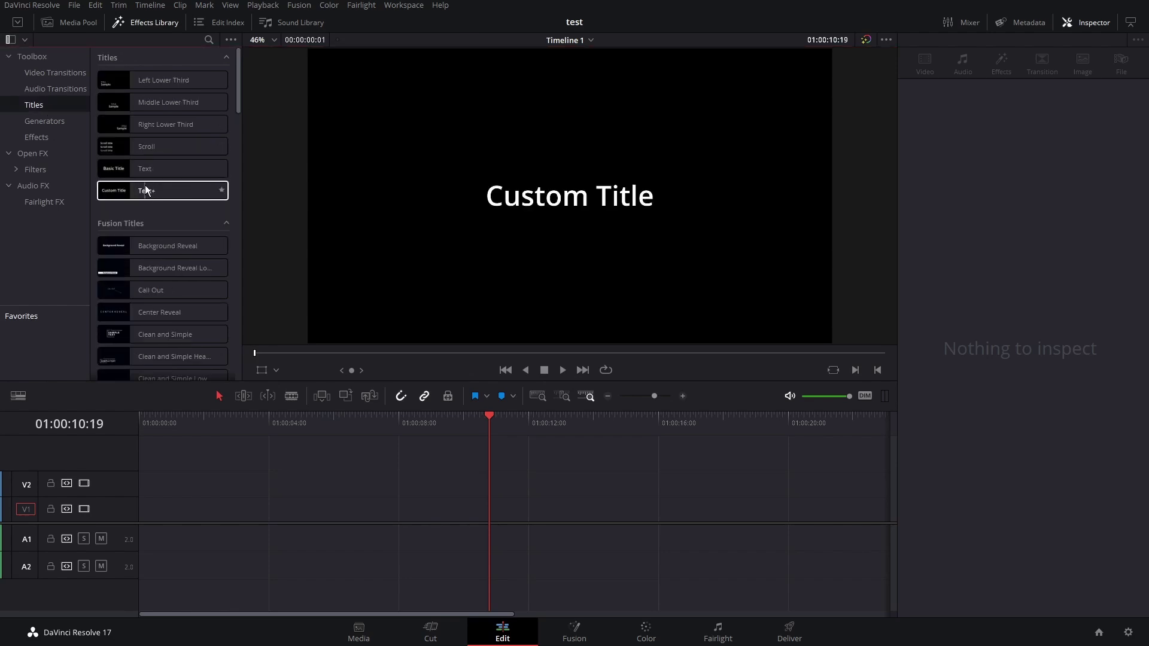
{"action": "left_click_drag", "start_coordinate": [145, 191], "coordinate": [391, 508]}
Set the title text to DAVINCI RESOLVE in Montserrat ExtraBold at size 0.1089
{"action": "left_click", "coordinate": [461, 435]}
{"action": "type", "text": "DAVINCI RESOLVE"}
{"action": "left_click", "coordinate": [1053, 256]}
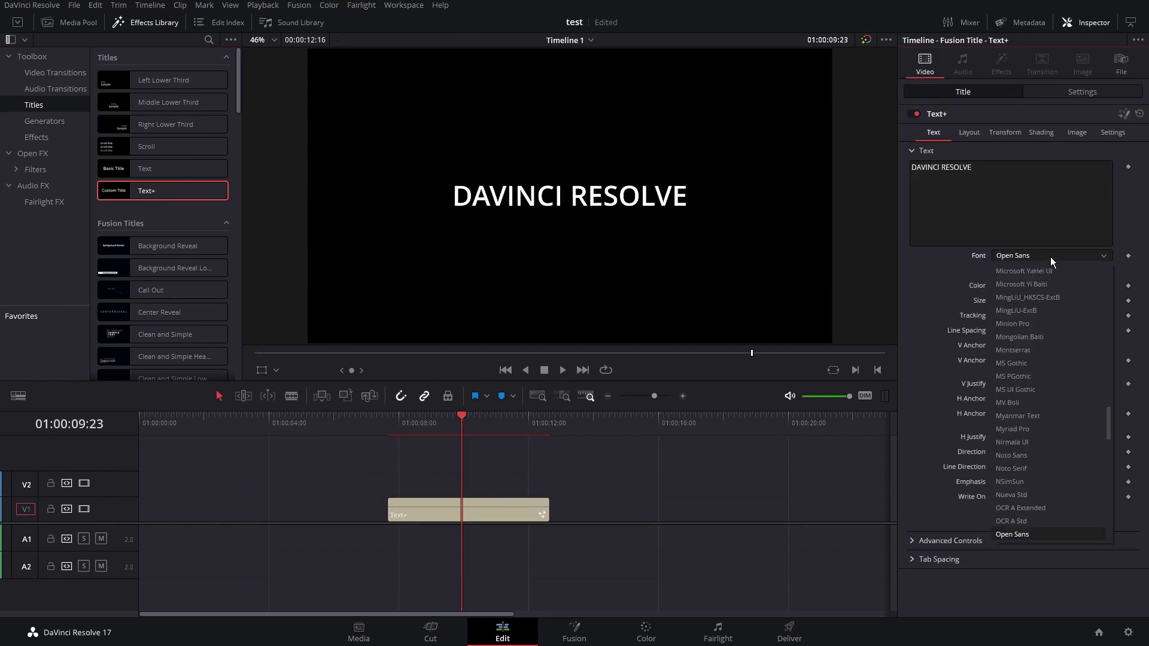
{"action": "left_click", "coordinate": [1013, 351]}
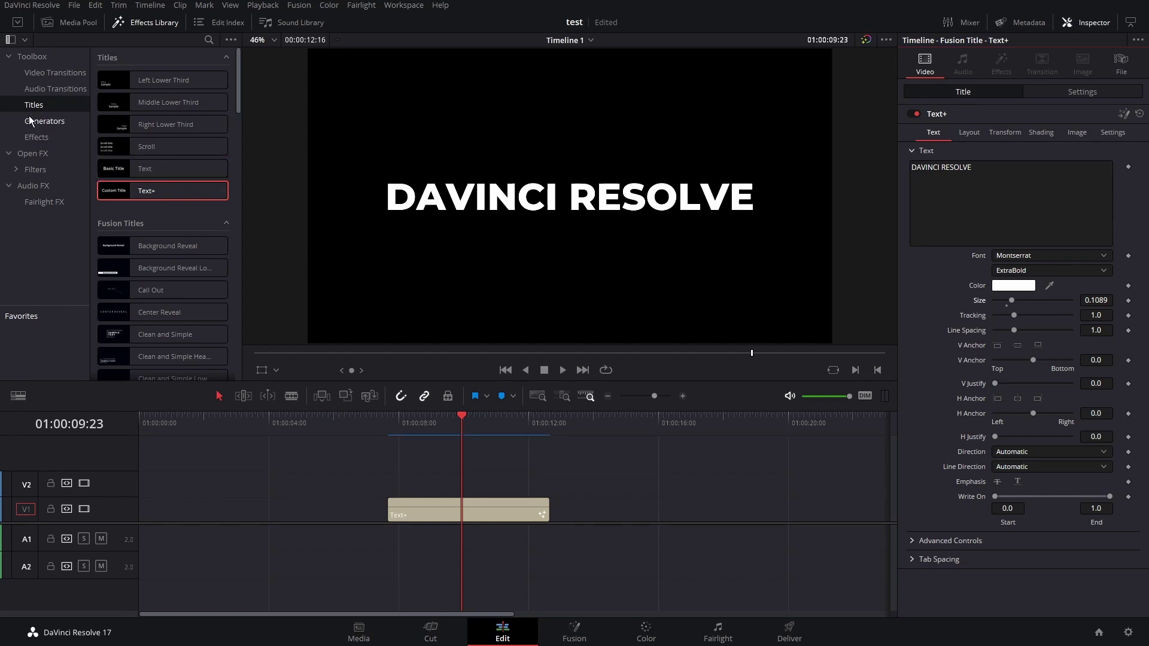
Apply the JustStretch Fusion effect to the DAVINCI RESOLVE title clip
{"action": "left_click", "coordinate": [37, 137]}
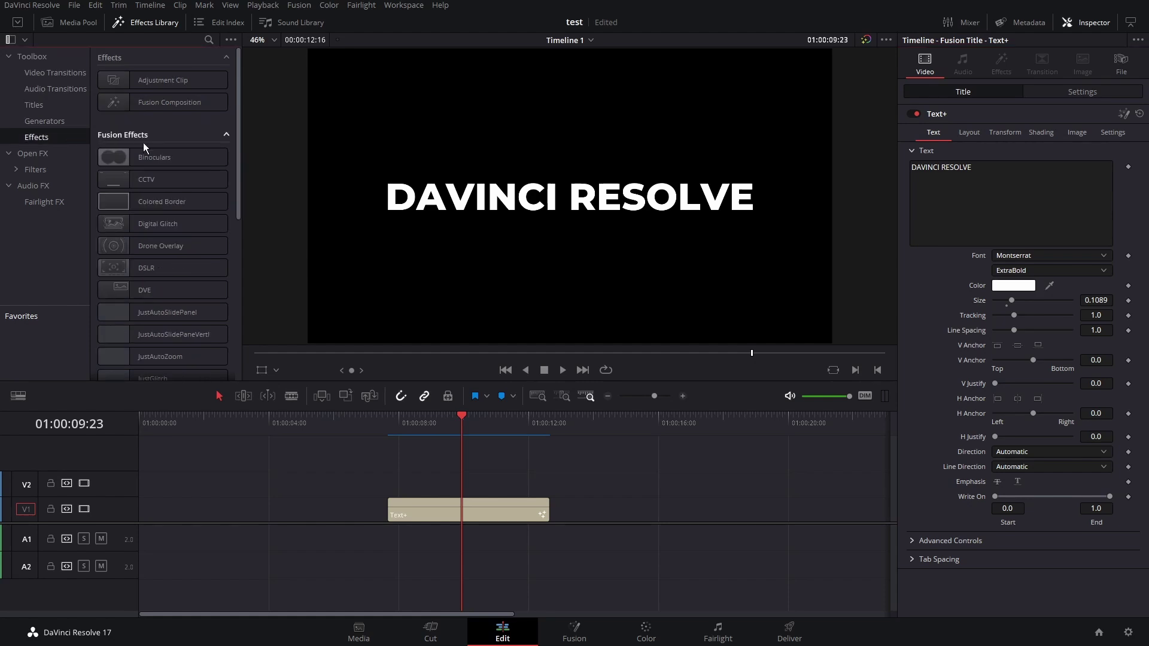
{"action": "scroll", "coordinate": [180, 180], "scroll_direction": "down", "scroll_amount": 6}
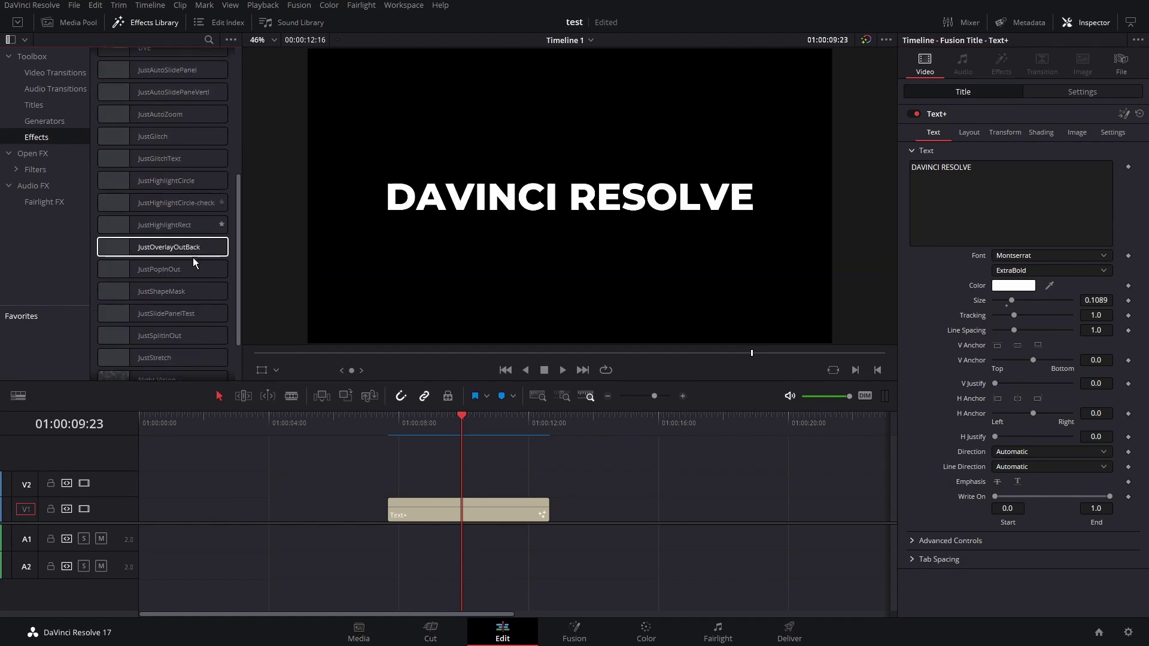
{"action": "left_click_drag", "start_coordinate": [161, 359], "coordinate": [446, 511]}
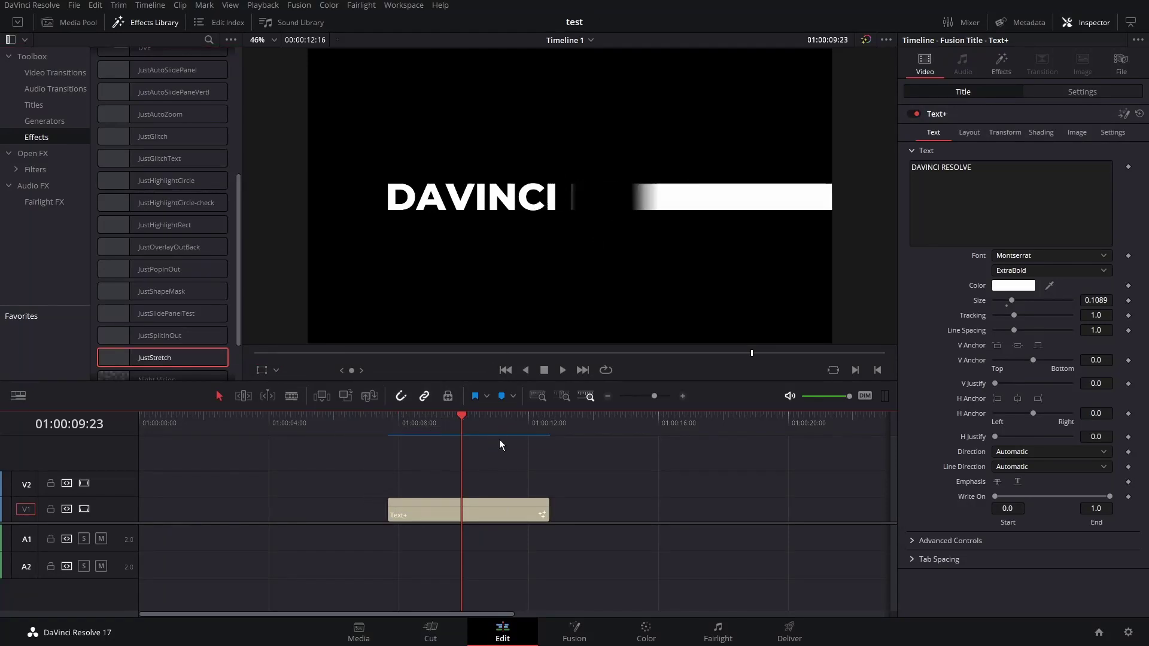
Adjust the title's JustStretch settings to Stretch Size 63.8, Stretch Position 0.445 and Soft Edge 0.0079
{"action": "left_click", "coordinate": [483, 510]}
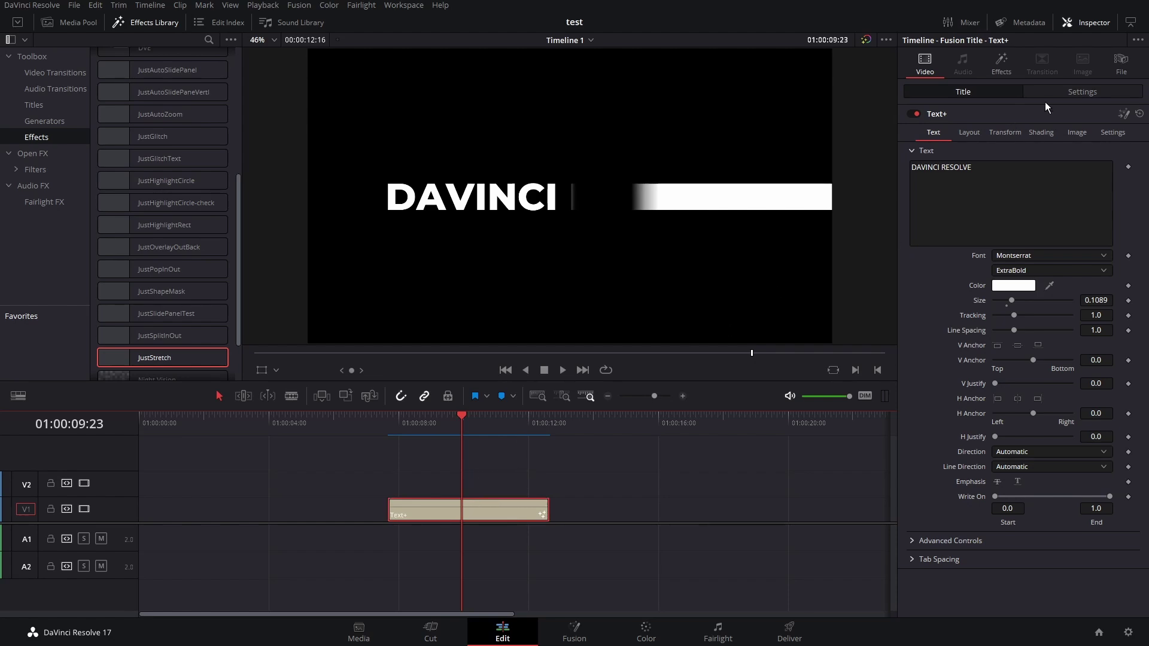
{"action": "left_click", "coordinate": [1002, 66]}
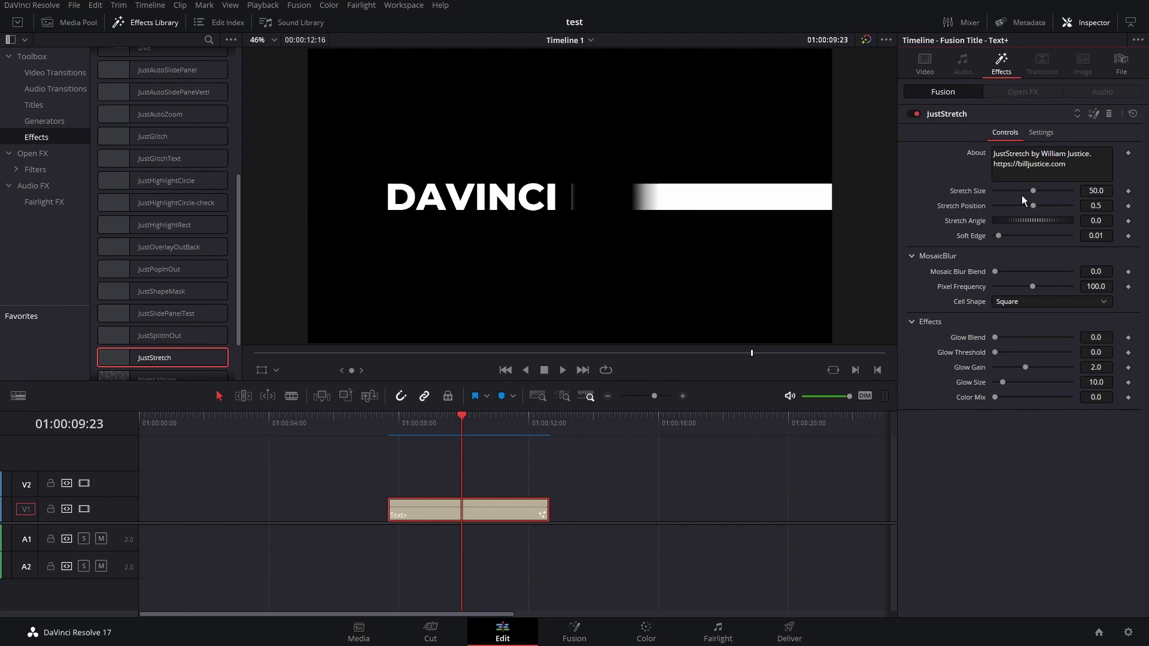
{"action": "mouse_move", "coordinate": [1031, 192]}
{"action": "left_mouse_down"}
{"action": "mouse_move", "coordinate": [1013, 190]}
{"action": "mouse_move", "coordinate": [1030, 191]}
{"action": "mouse_move", "coordinate": [1021, 206]}
{"action": "left_mouse_up"}
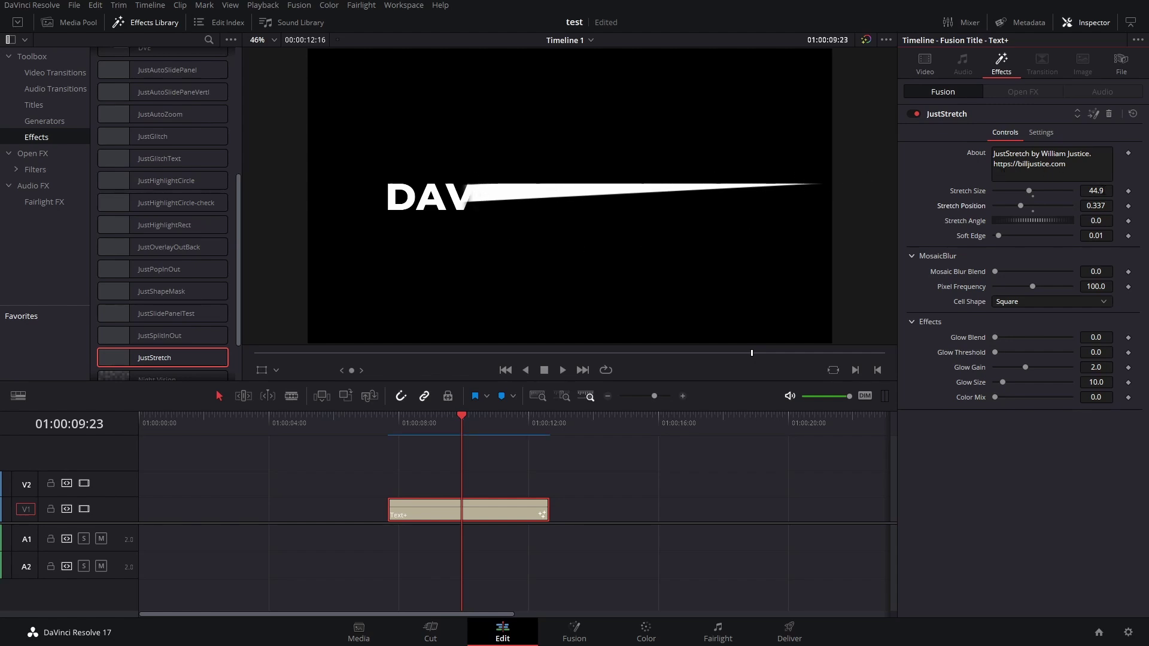
{"action": "left_click_drag", "start_coordinate": [1096, 191], "coordinate": [1021, 236]}
{"action": "double_click", "coordinate": [1041, 221]}
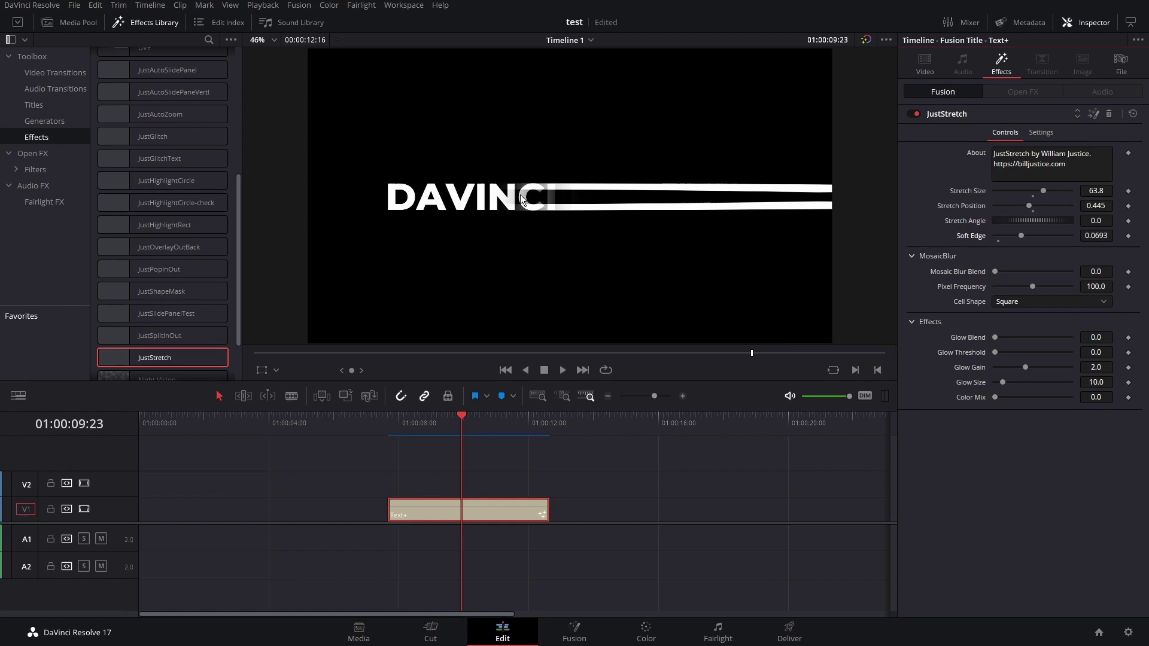
{"action": "left_click_drag", "start_coordinate": [1024, 236], "coordinate": [1014, 235]}
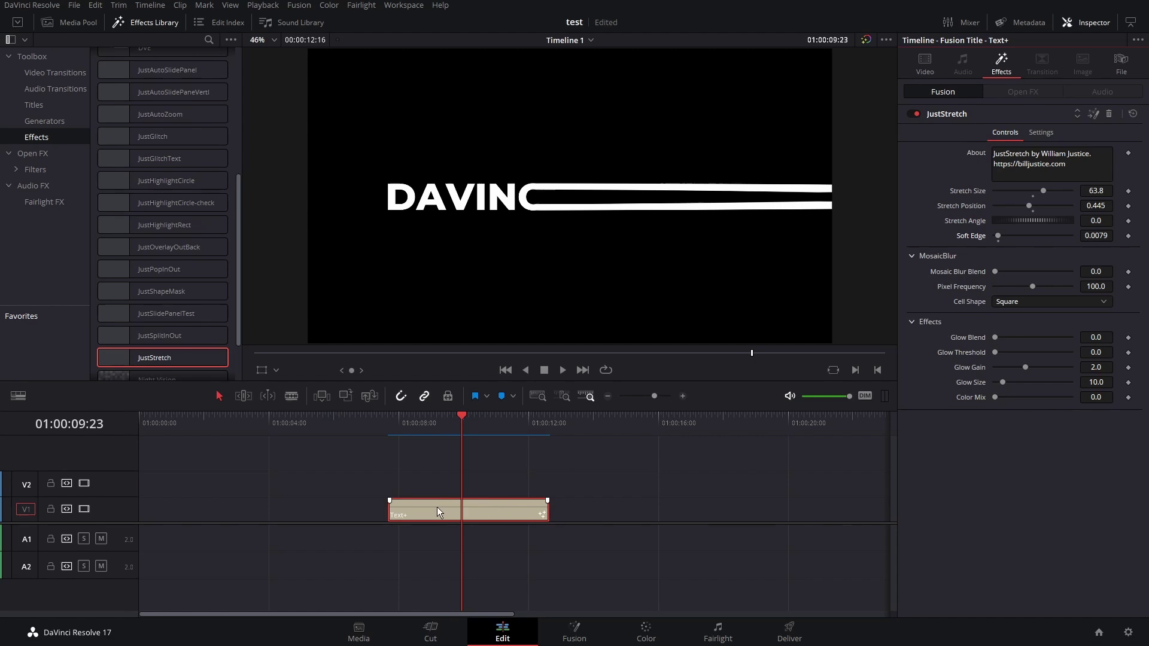
Duplicate the stretched title clip further along video track 1, starting at 01:00:14:06
{"action": "left_click_drag", "start_coordinate": [436, 508], "coordinate": [648, 506]}
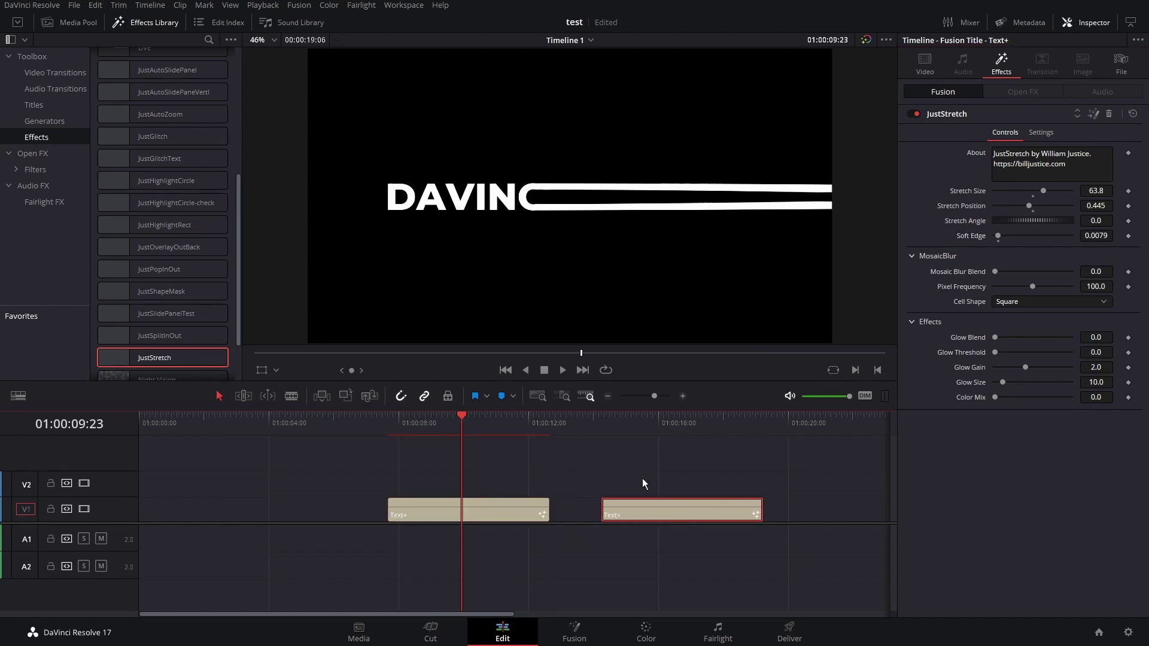
{"action": "left_click", "coordinate": [641, 422]}
{"action": "scroll", "coordinate": [686, 485], "scroll_direction": "right", "scroll_amount": 5}
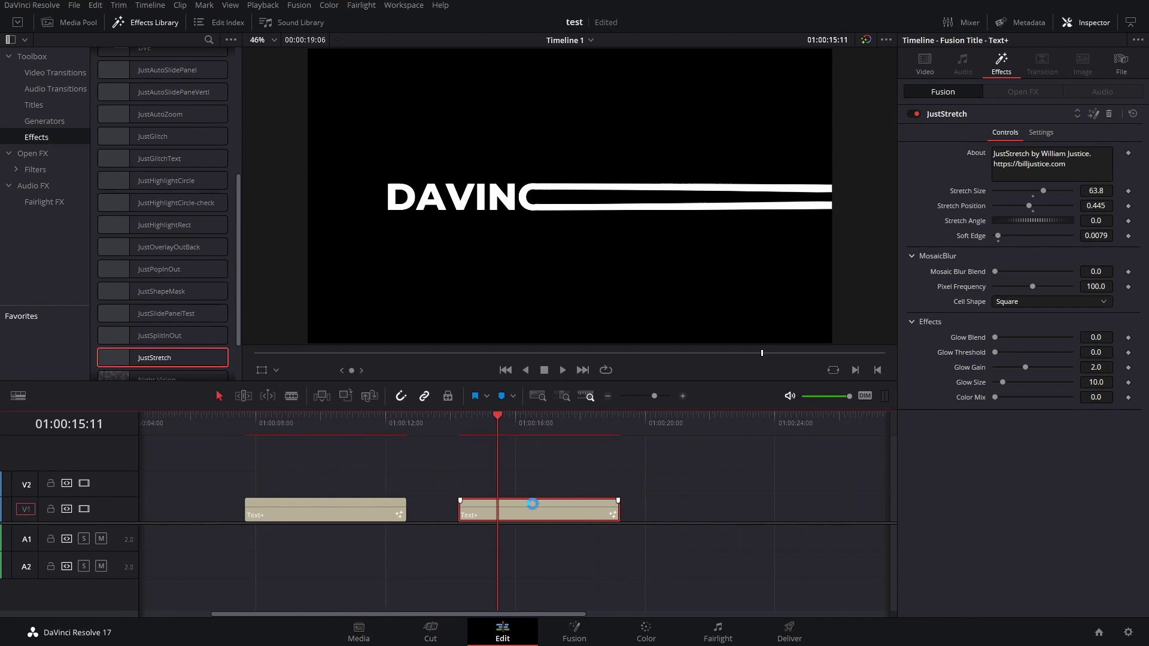
At the duplicate clip's first frame, set Stretch Size to 100 and keyframe Stretch Position at 0.2
{"action": "left_click_drag", "start_coordinate": [498, 418], "coordinate": [459, 419]}
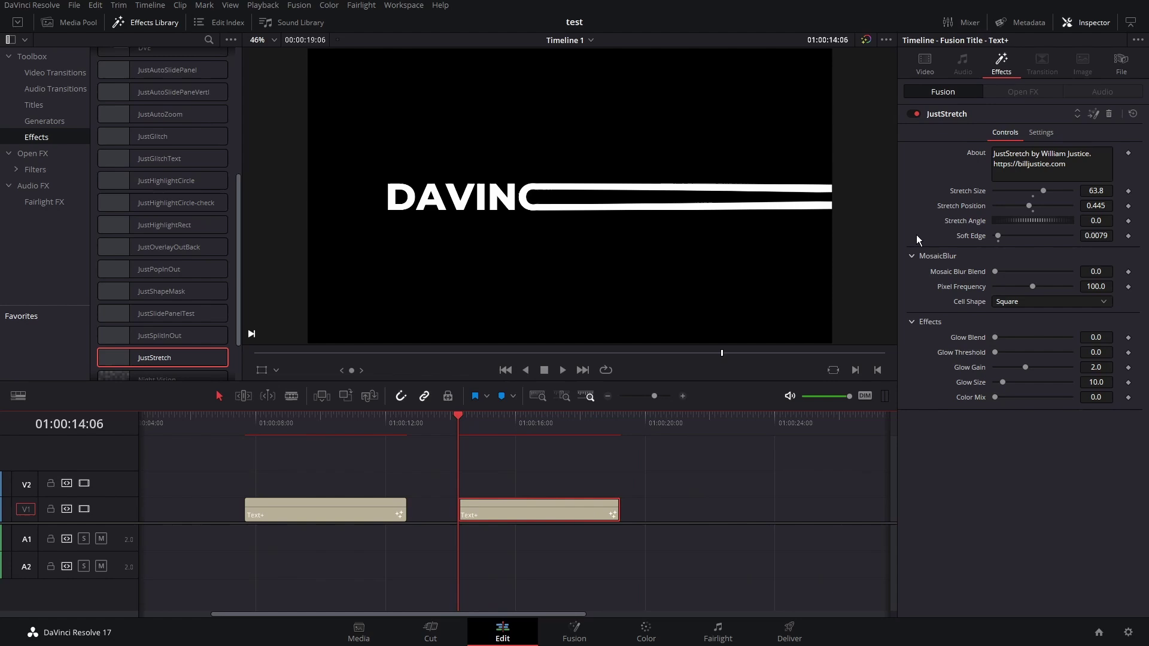
{"action": "mouse_move", "coordinate": [1104, 205]}
{"action": "left_mouse_down"}
{"action": "mouse_move", "coordinate": [1077, 205]}
{"action": "mouse_move", "coordinate": [1117, 195]}
{"action": "left_mouse_up"}
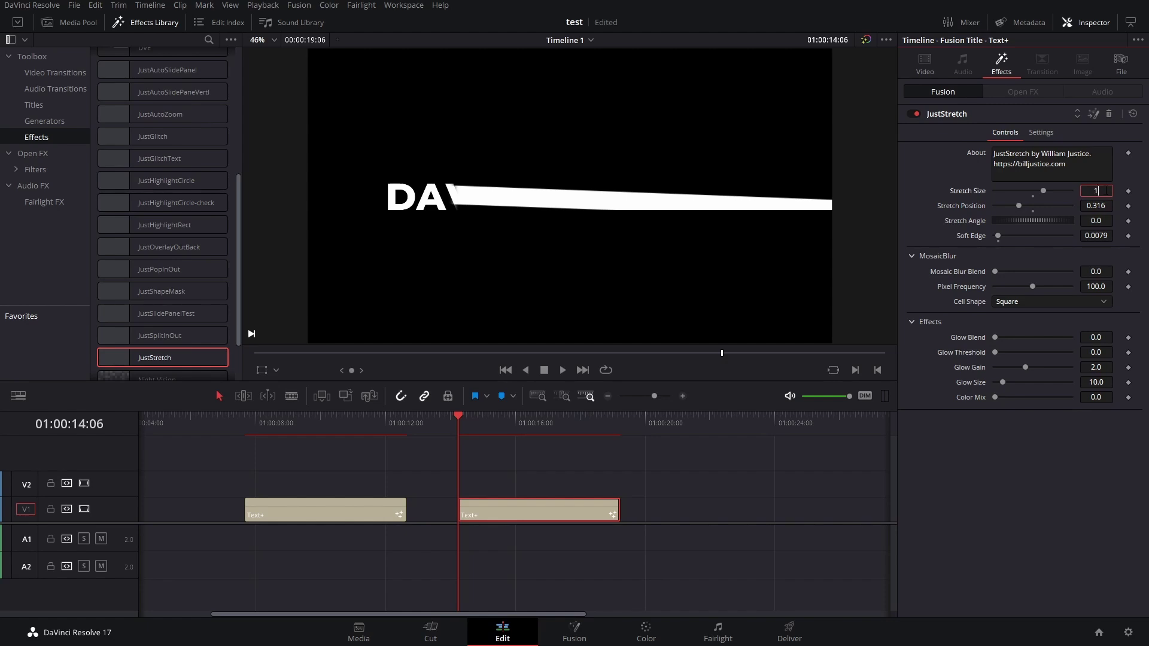
{"action": "type", "text": "100"}
{"action": "key", "text": "Return"}
{"action": "left_click_drag", "start_coordinate": [1101, 206], "coordinate": [1080, 206]}
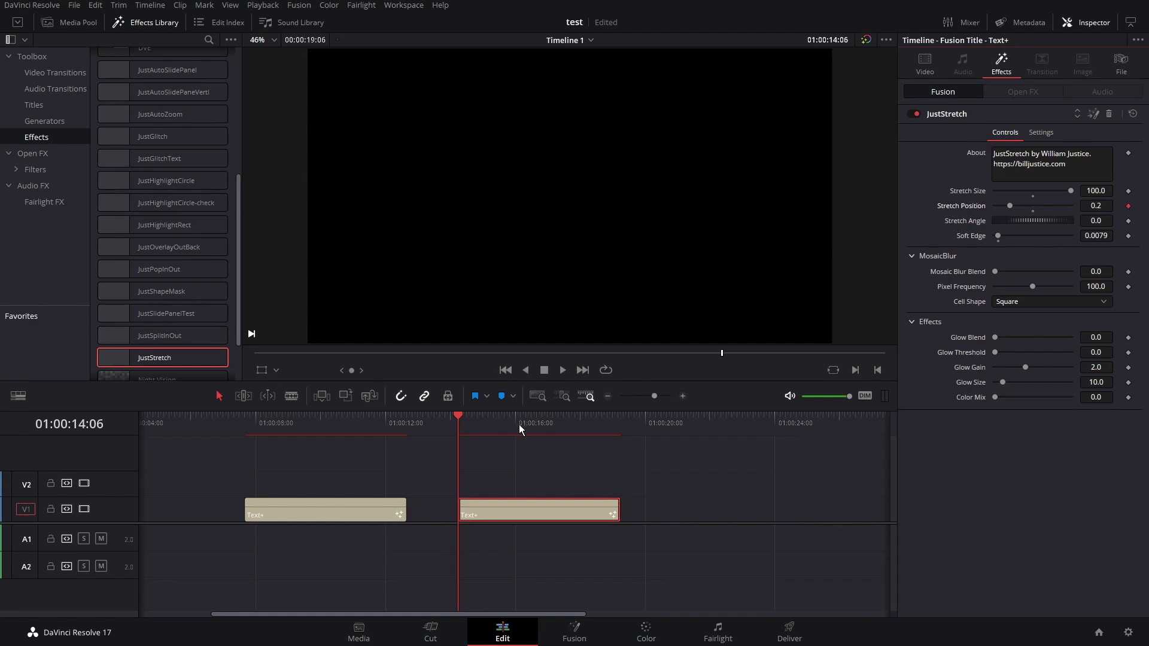
Keyframe Stretch Position at 0.827 at 01:00:15:06 and play back the stretch animation
{"action": "key", "text": "shift+Right"}
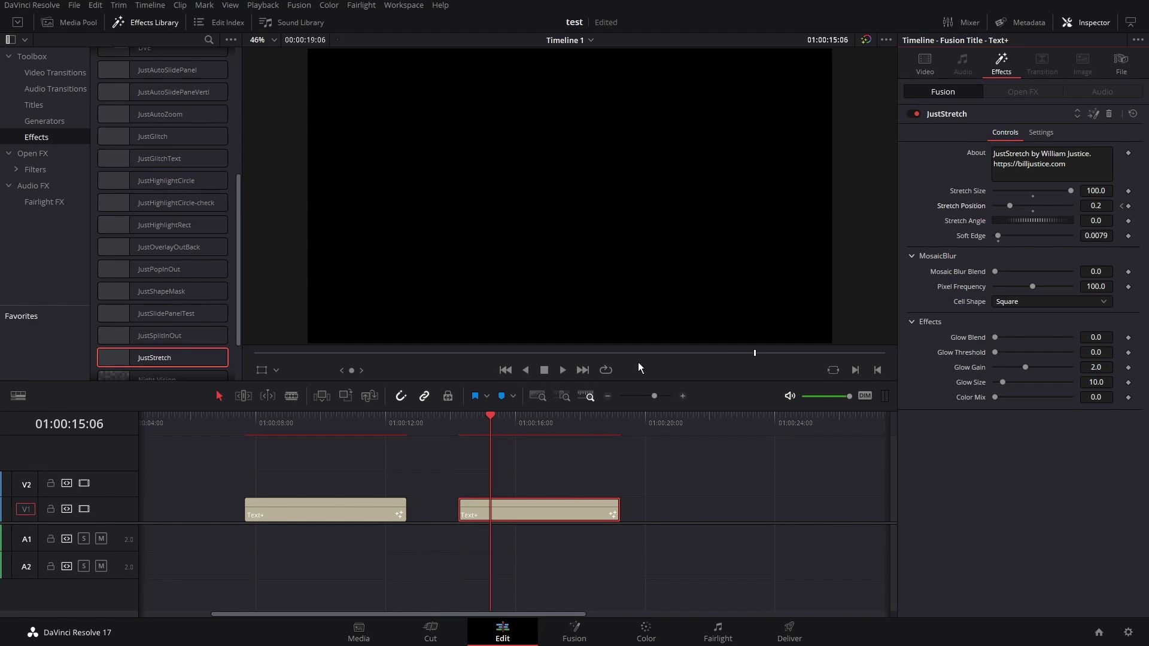
{"action": "left_click_drag", "start_coordinate": [1008, 207], "coordinate": [1058, 207]}
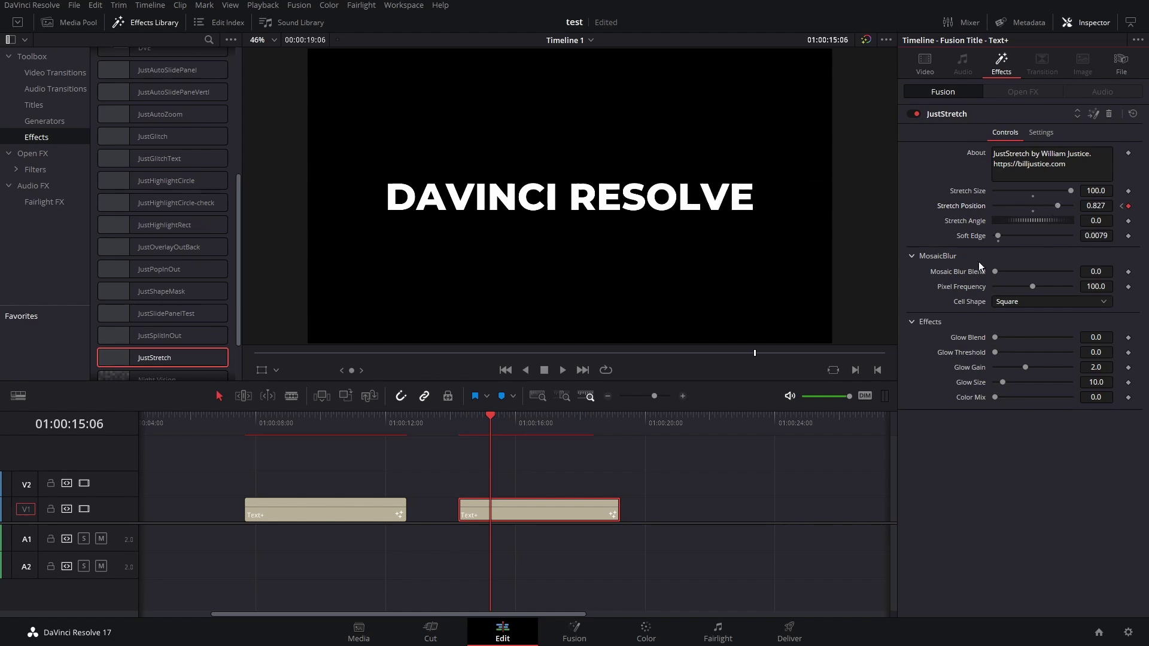
{"action": "left_click", "coordinate": [473, 425]}
{"action": "key", "text": "space"}
{"action": "left_click", "coordinate": [484, 427]}
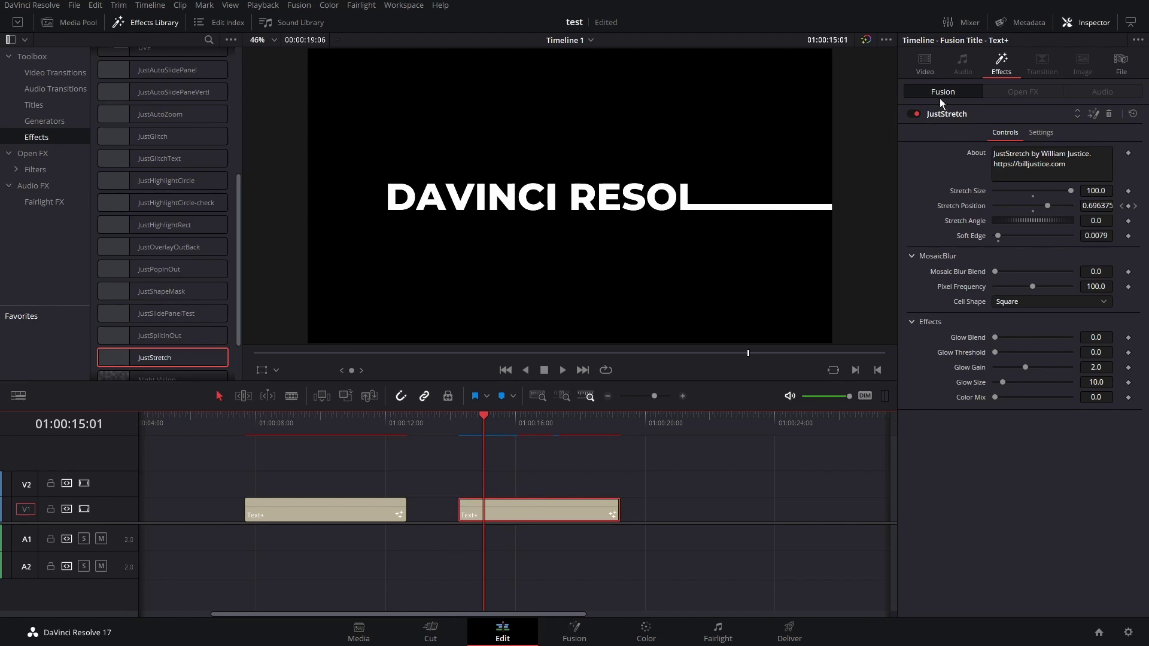
Set the animated title's text color to red, #ff0000
{"action": "left_click", "coordinate": [929, 68]}
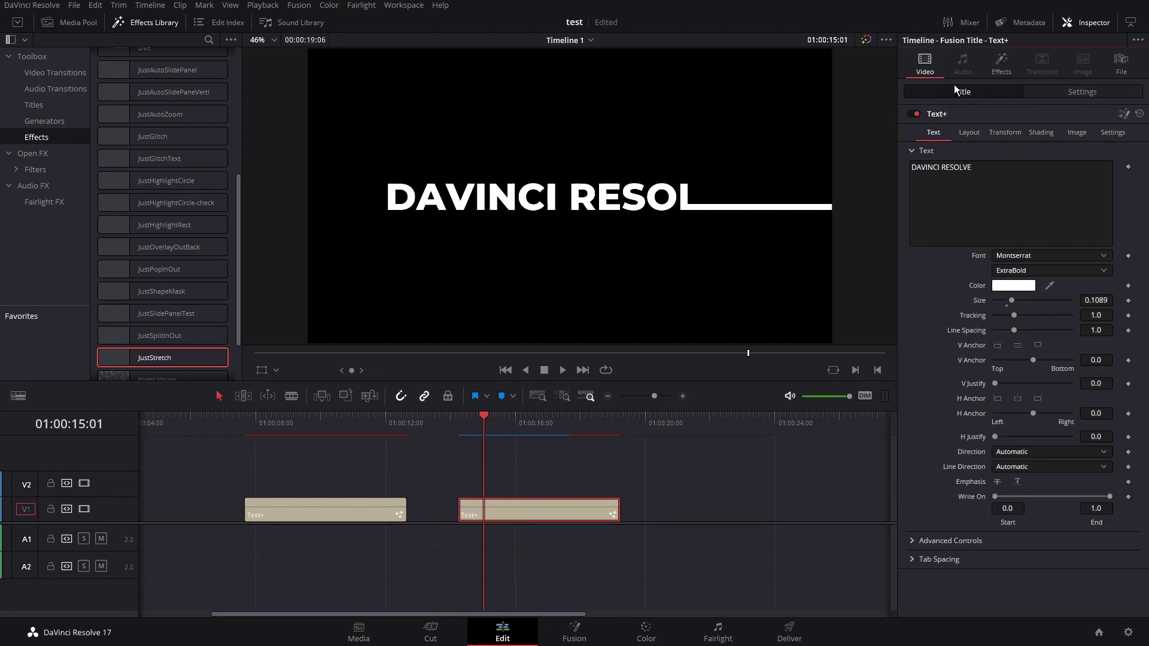
{"action": "left_click", "coordinate": [1015, 285]}
{"action": "left_click", "coordinate": [684, 221]}
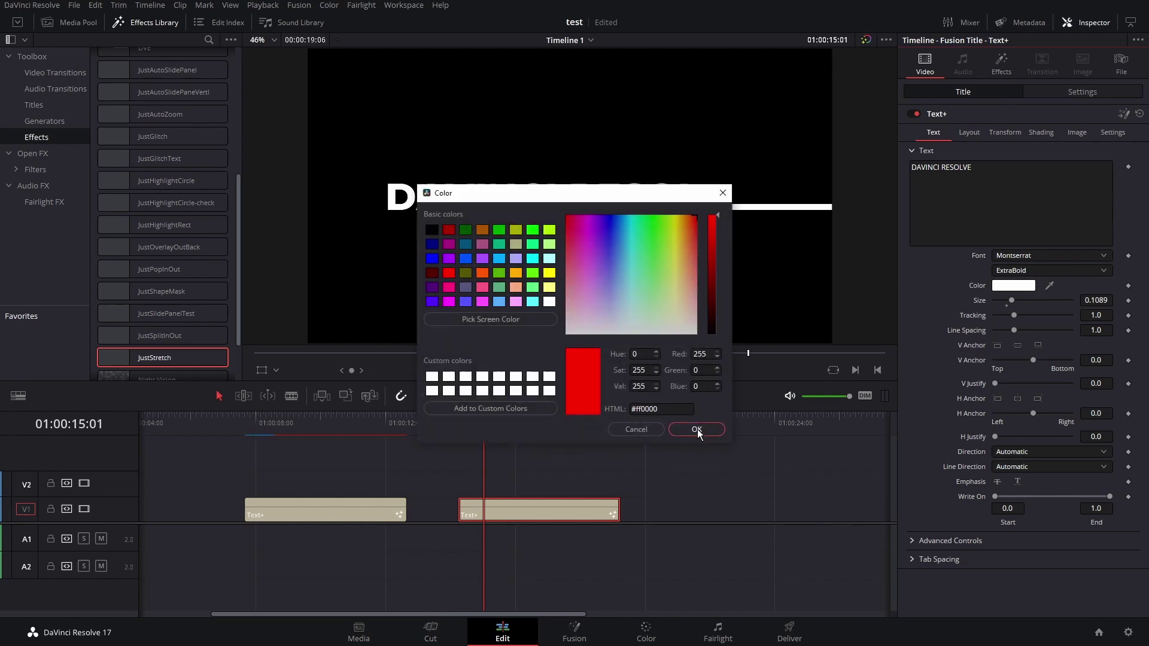
{"action": "left_click", "coordinate": [695, 430]}
Duplicate the red title onto video track 2 and color the copy blue, #000cff
{"action": "left_click_drag", "start_coordinate": [573, 507], "coordinate": [567, 479]}
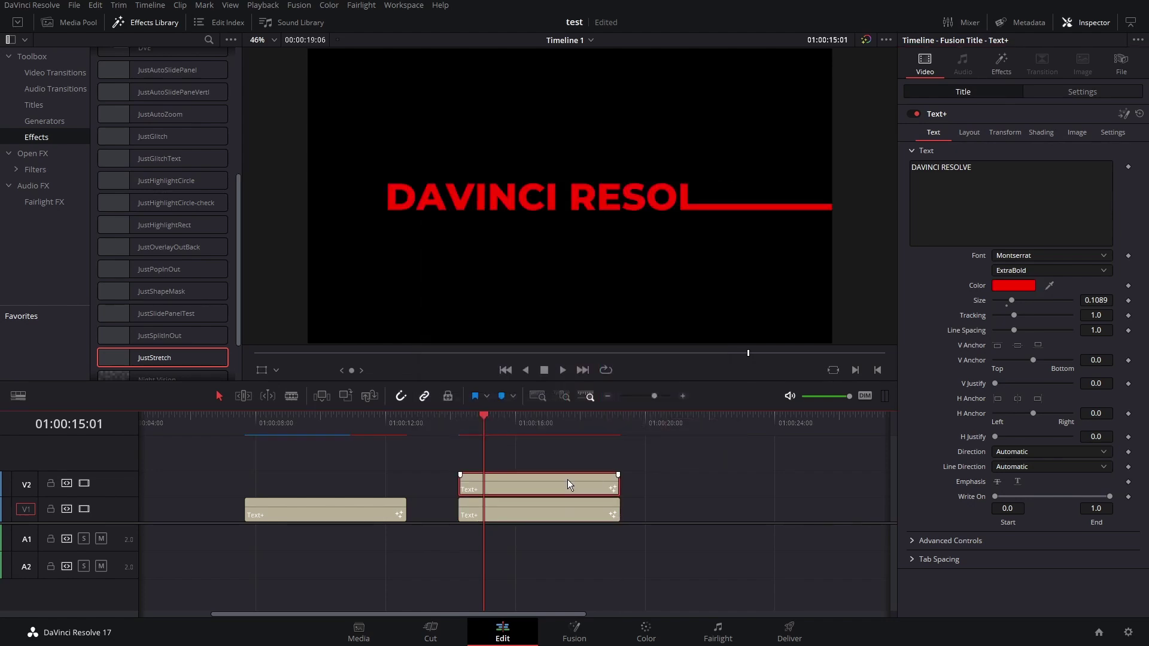
{"action": "left_click", "coordinate": [1012, 287]}
{"action": "left_click", "coordinate": [612, 216]}
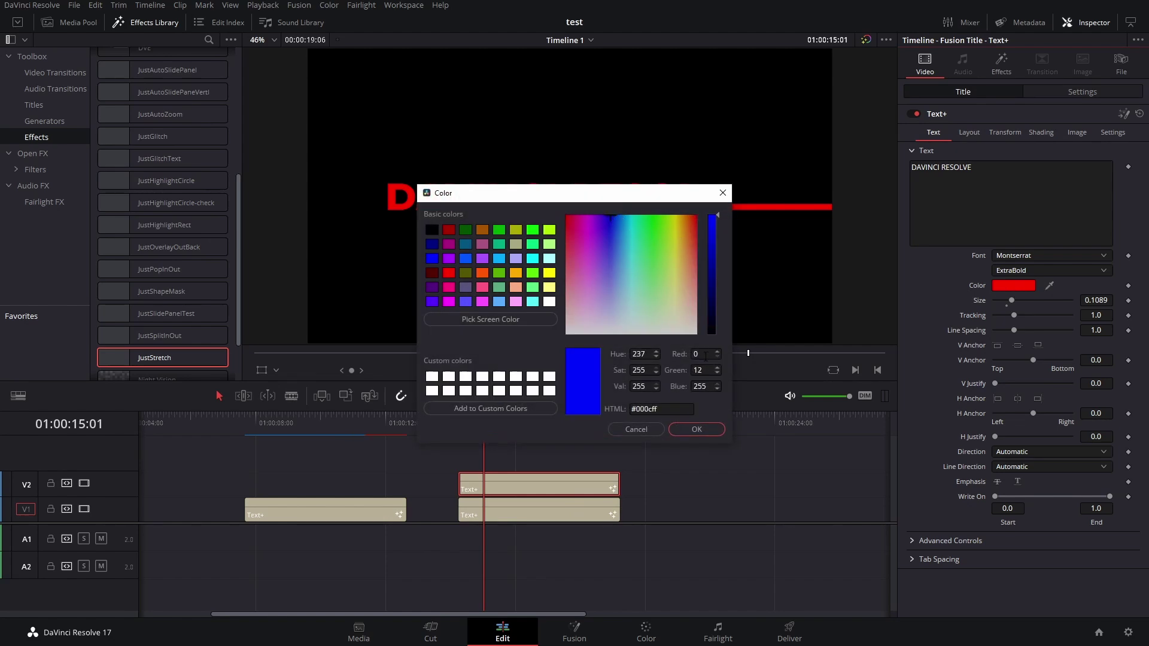
{"action": "left_click", "coordinate": [697, 430]}
Duplicate the blue title onto video track 3 and color the copy bright green
{"action": "left_click_drag", "start_coordinate": [584, 484], "coordinate": [583, 452]}
{"action": "left_click", "coordinate": [533, 230]}
{"action": "left_click", "coordinate": [696, 428]}
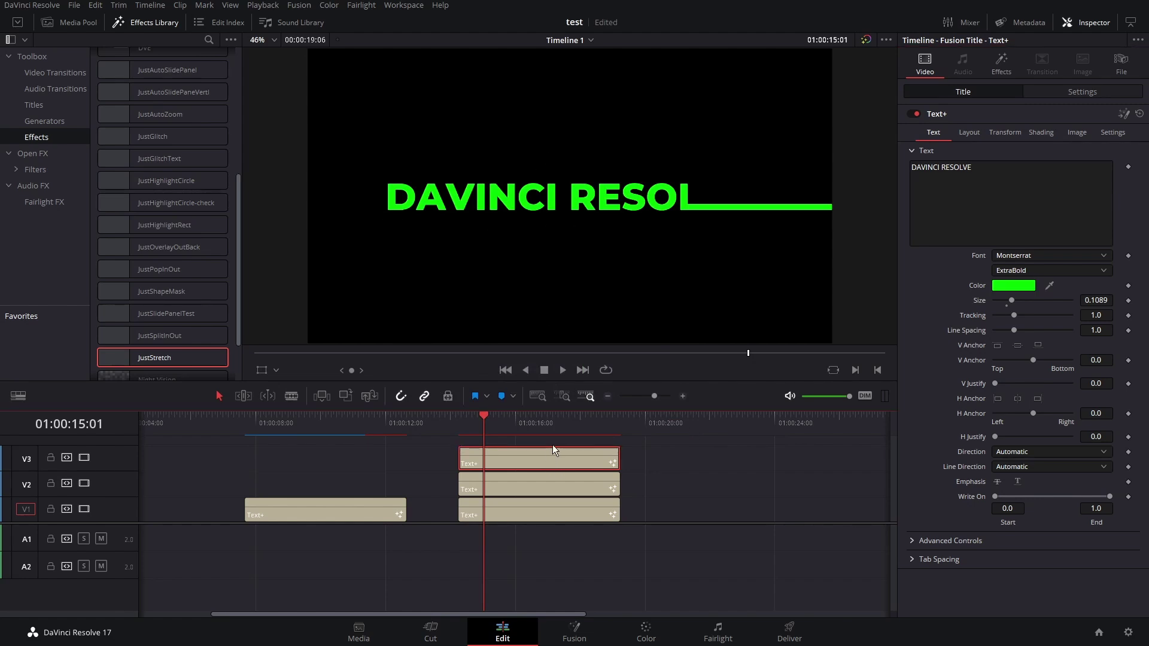
Set the green title's composite mode on track 3 to Add and select the blue title on track 2
{"action": "mouse_move", "coordinate": [547, 456]}
{"action": "left_click", "coordinate": [1081, 94]}
{"action": "left_click", "coordinate": [1035, 318]}
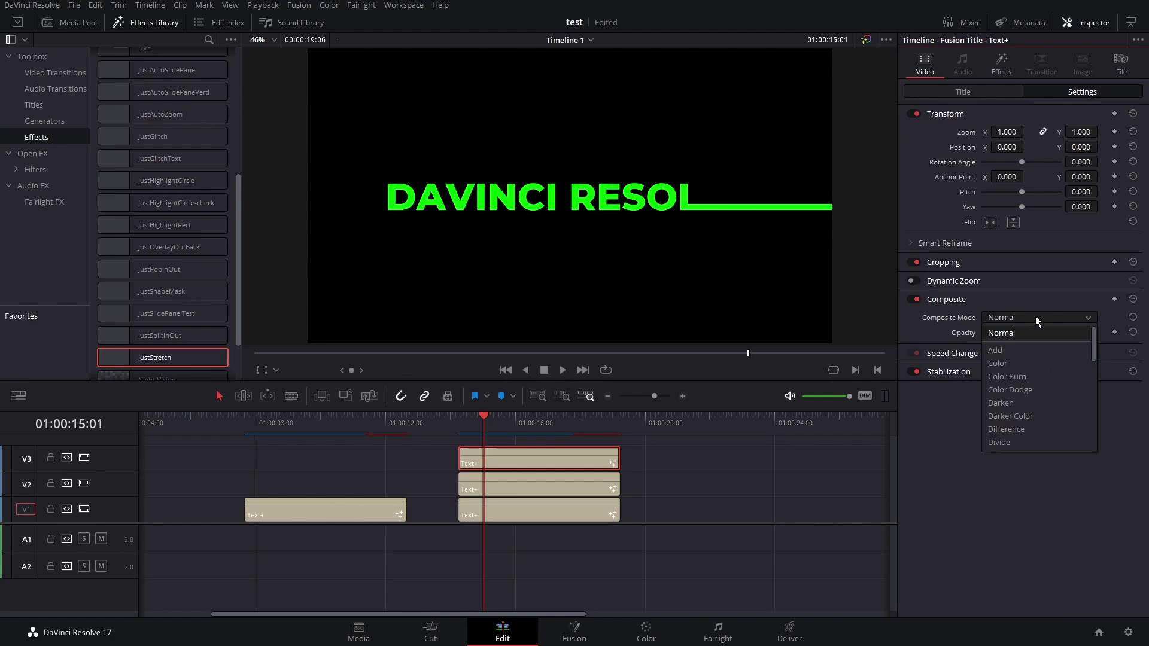
{"action": "left_click", "coordinate": [1032, 347]}
{"action": "left_click", "coordinate": [555, 488]}
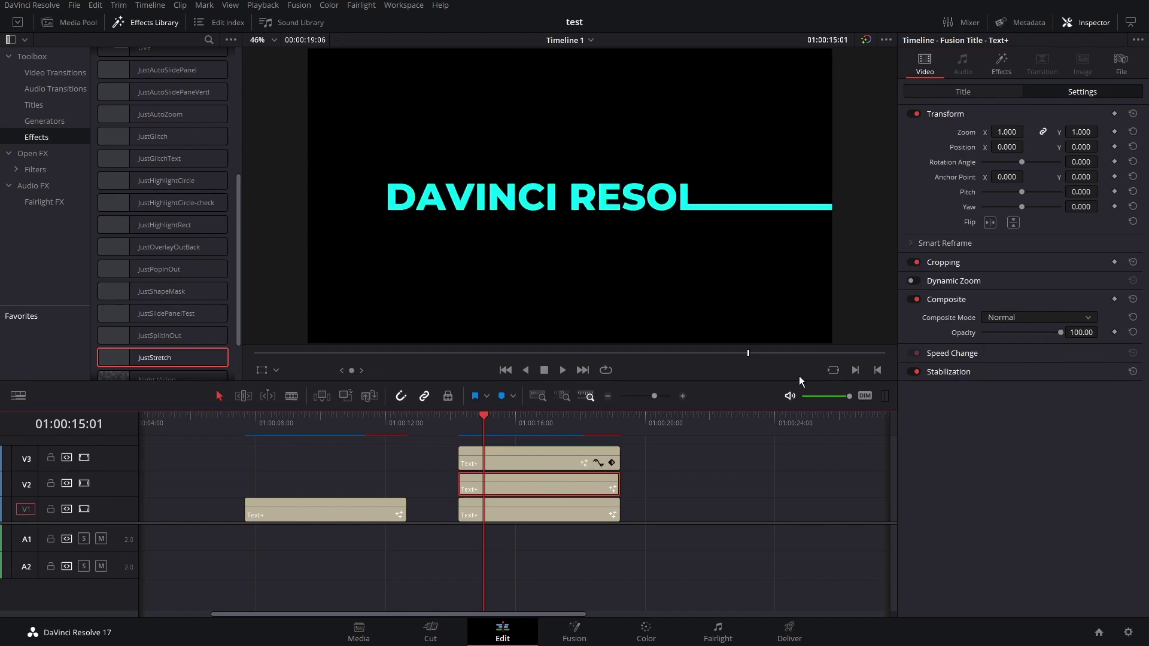
Set the composite mode of the blue title on track 2 to Add
{"action": "left_click", "coordinate": [1036, 317]}
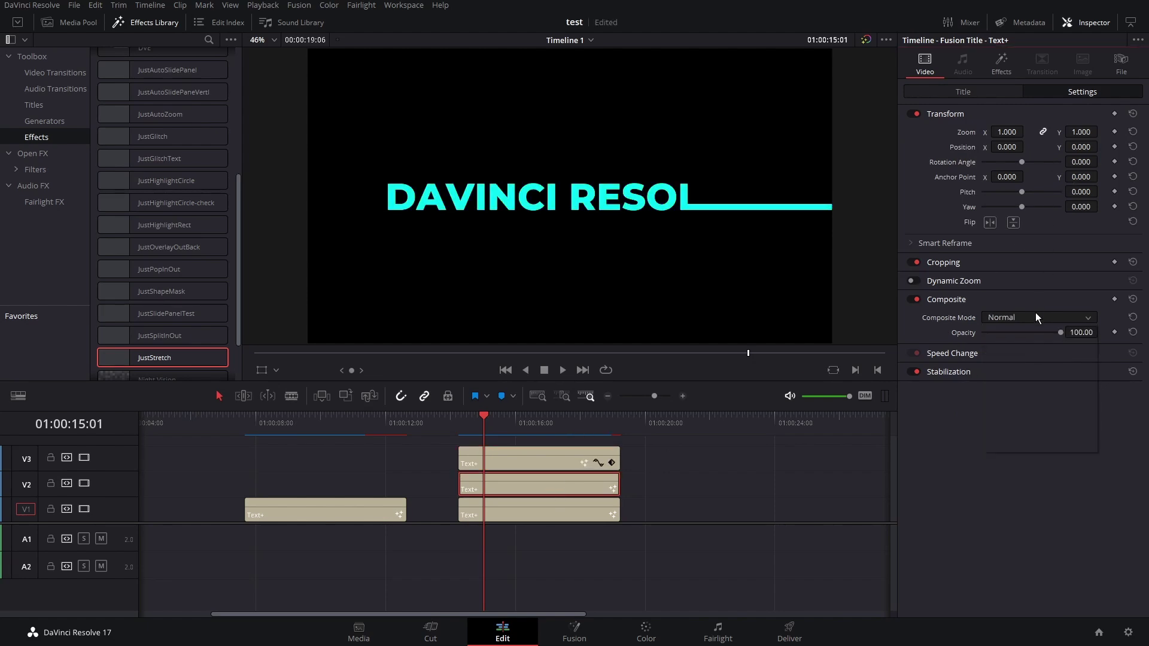
{"action": "left_click", "coordinate": [1032, 348]}
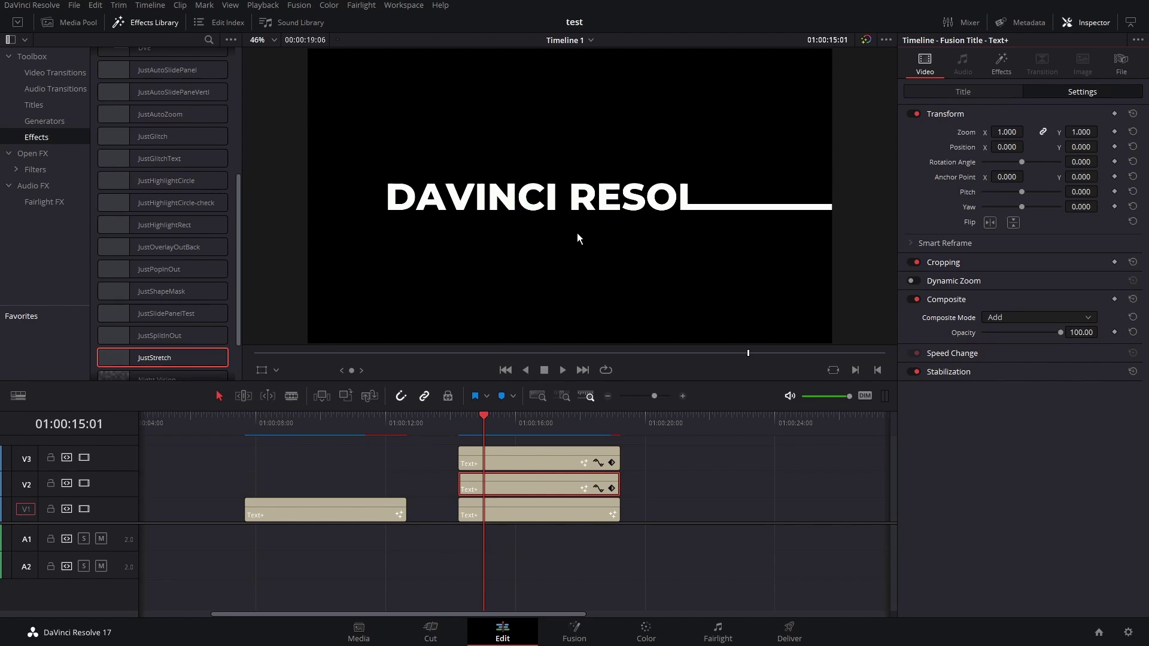
Nudge the track 2 title forward by one frame and the track 3 title forward by two frames
{"action": "left_click", "coordinate": [535, 488]}
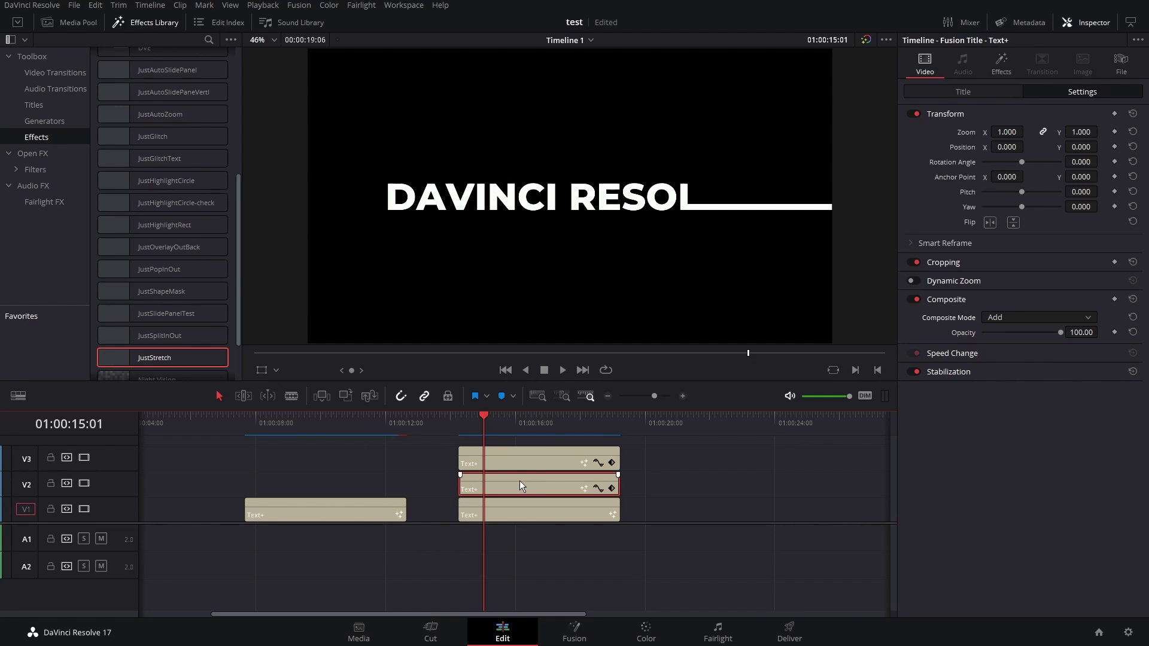
{"action": "key", "text": "period"}
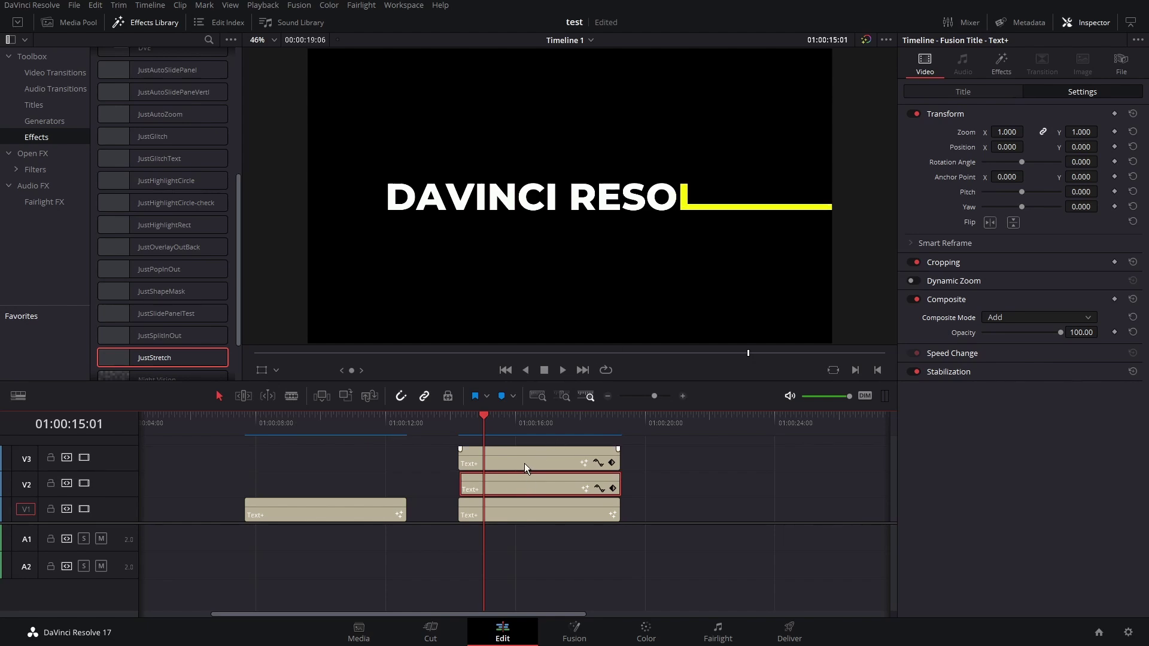
{"action": "left_click", "coordinate": [525, 459]}
{"action": "key", "text": "period"}
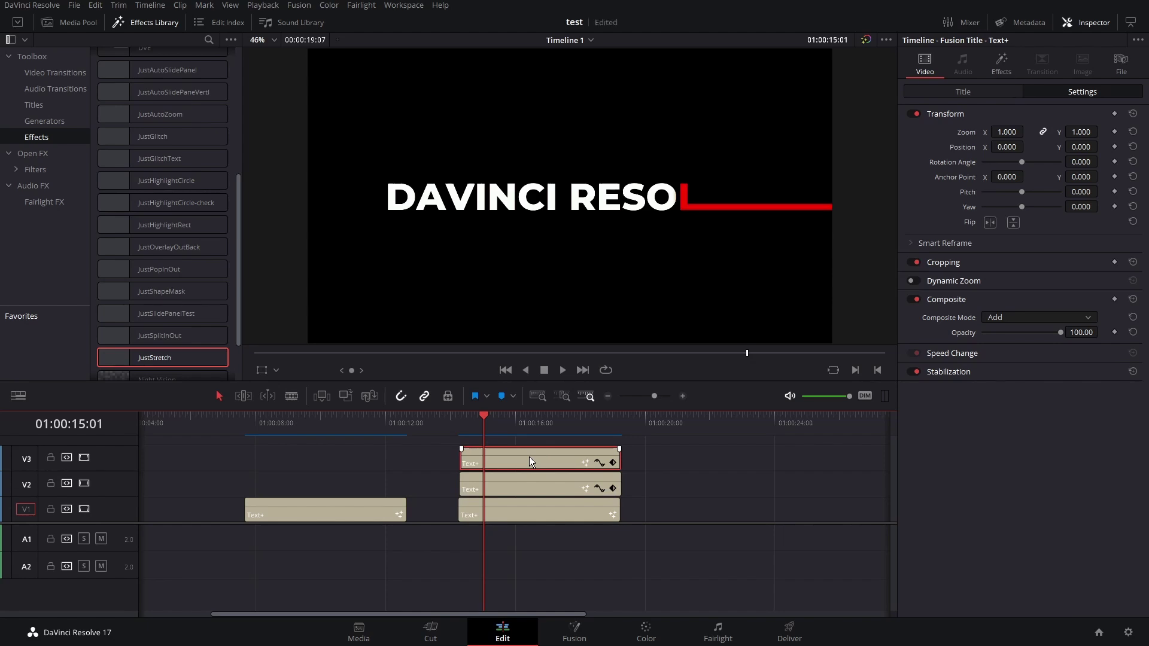
{"action": "key", "text": "period"}
Play the layered title from its start and step back through its frames to examine the color separation
{"action": "left_click", "coordinate": [458, 423]}
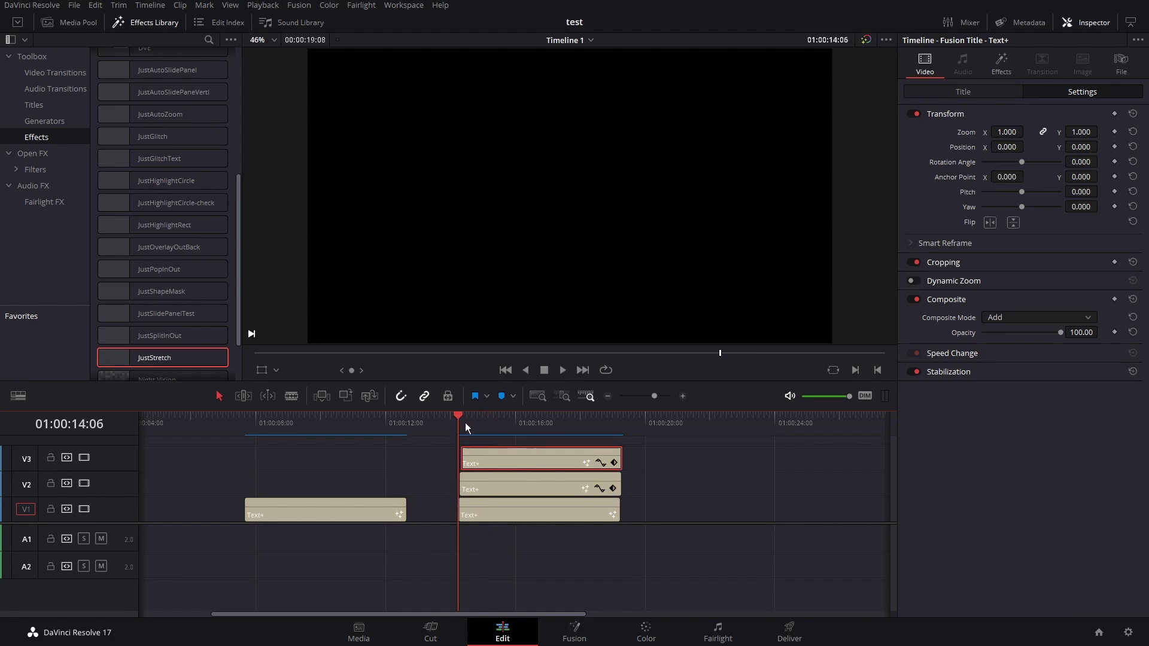
{"action": "key", "text": "space"}
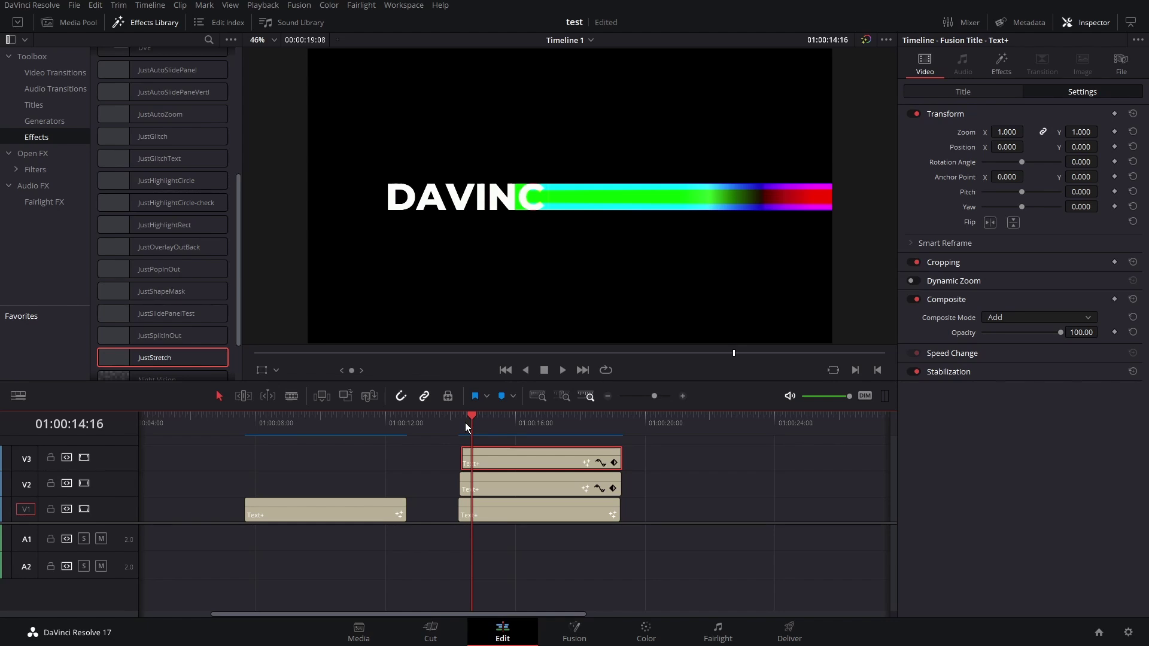
{"action": "left_click", "coordinate": [457, 424]}
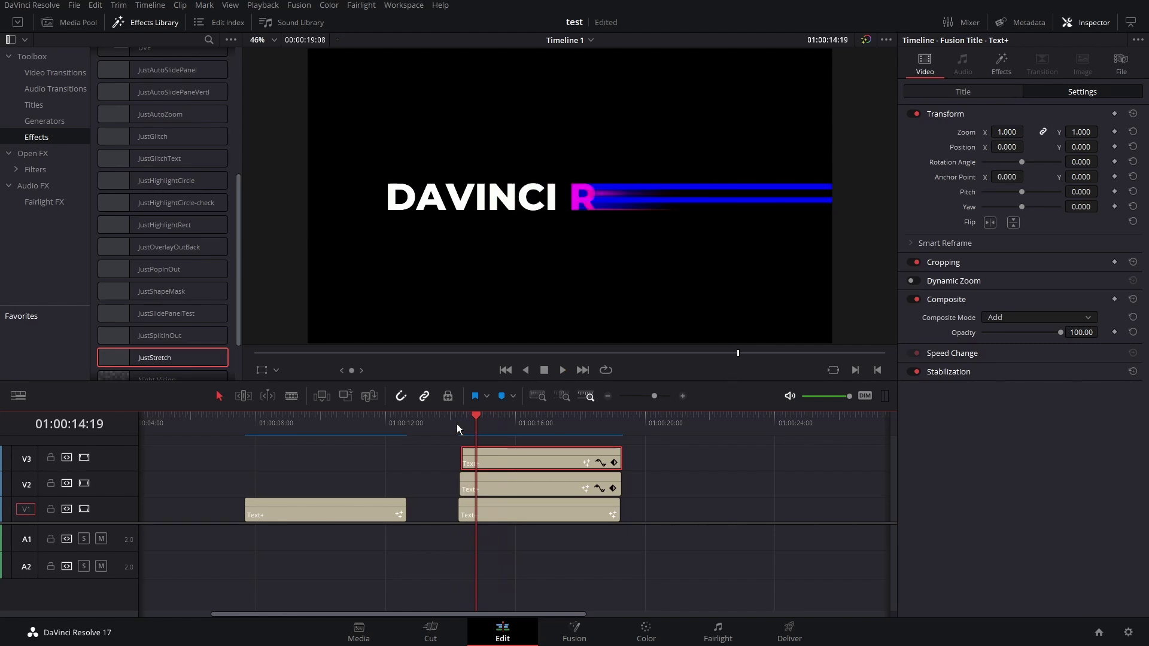
{"action": "key", "text": "Left"}
{"action": "key", "text": "Left"}
{"action": "key", "text": "Left"}
{"action": "key", "text": "Left"}
{"action": "key", "text": "Left"}
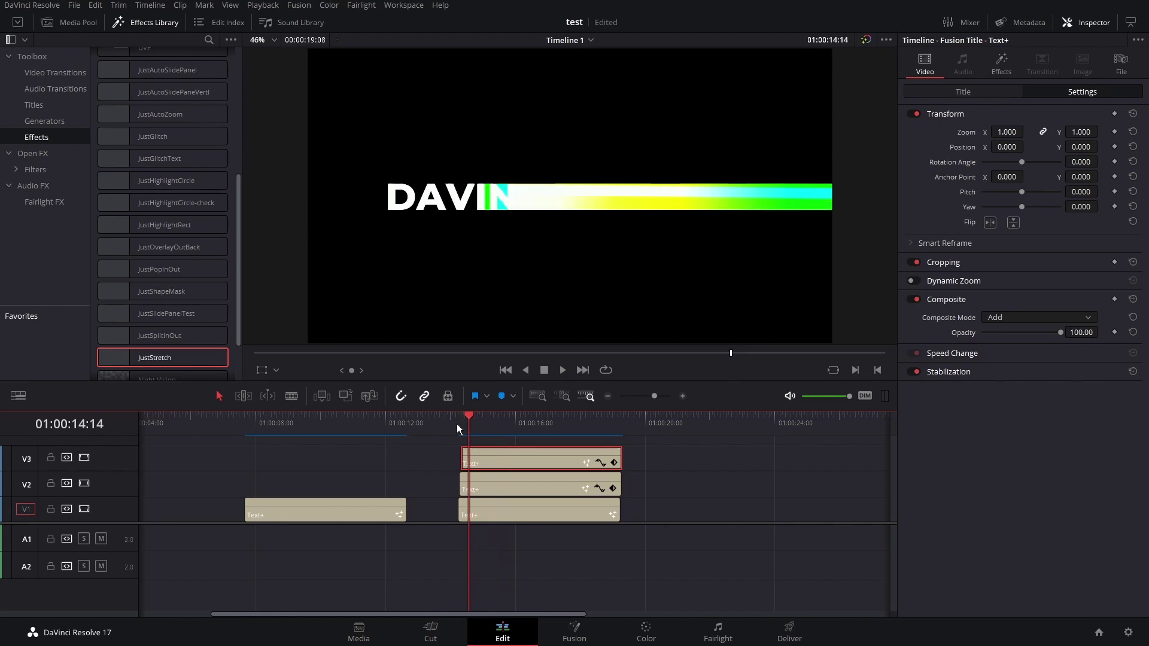
Set the JustStretch Color Mix of the first title on track 1 to about 0.41 and play it from its start
{"action": "left_click", "coordinate": [312, 423]}
{"action": "left_click", "coordinate": [328, 513]}
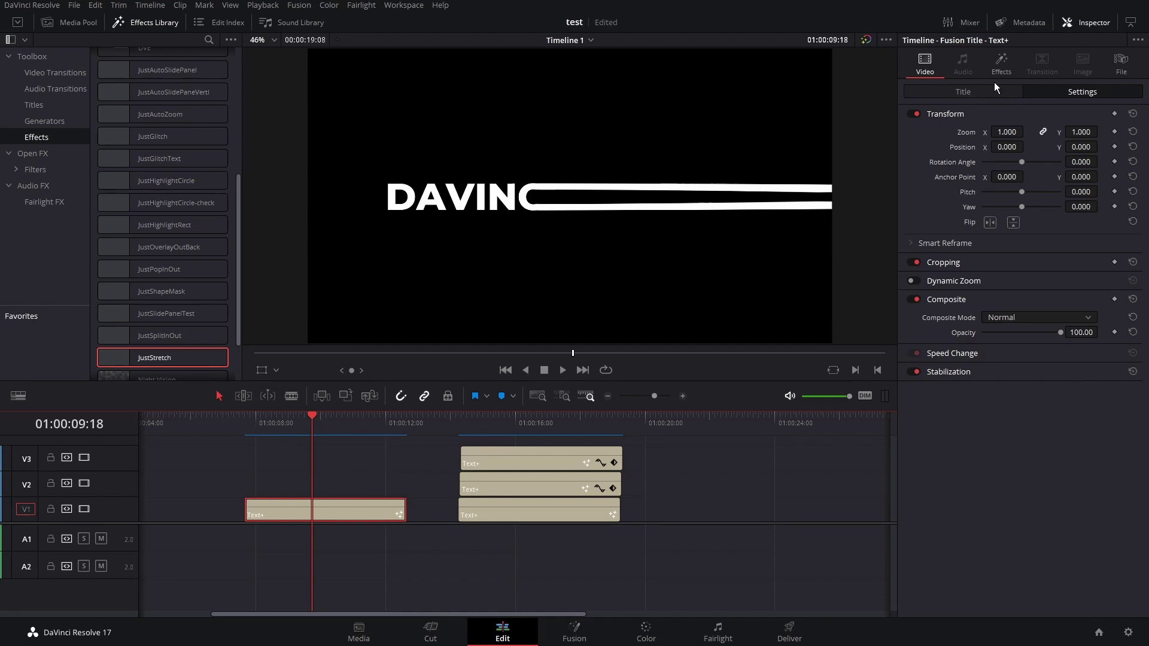
{"action": "left_click", "coordinate": [1002, 65]}
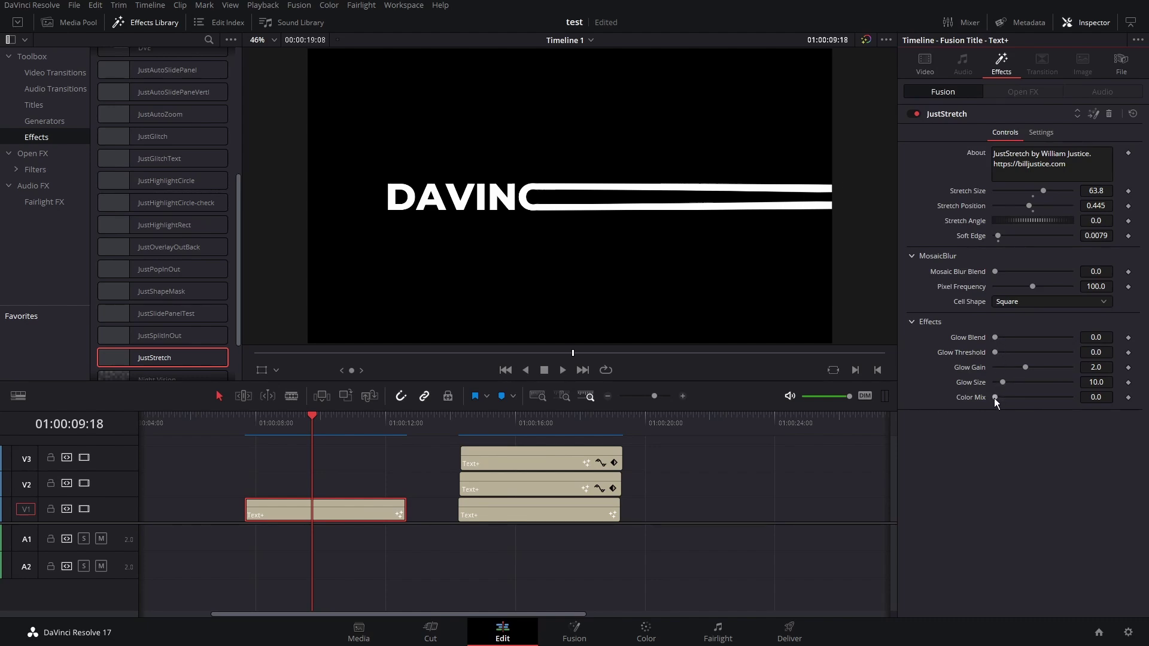
{"action": "left_click_drag", "start_coordinate": [994, 398], "coordinate": [1025, 396]}
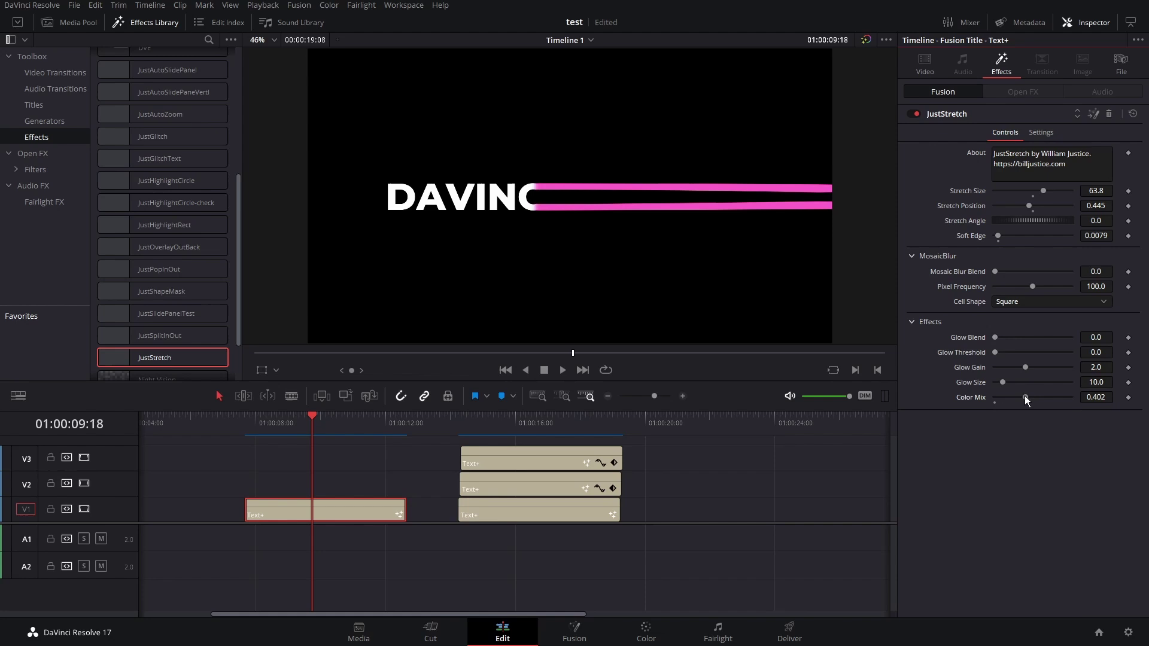
{"action": "left_click", "coordinate": [248, 426]}
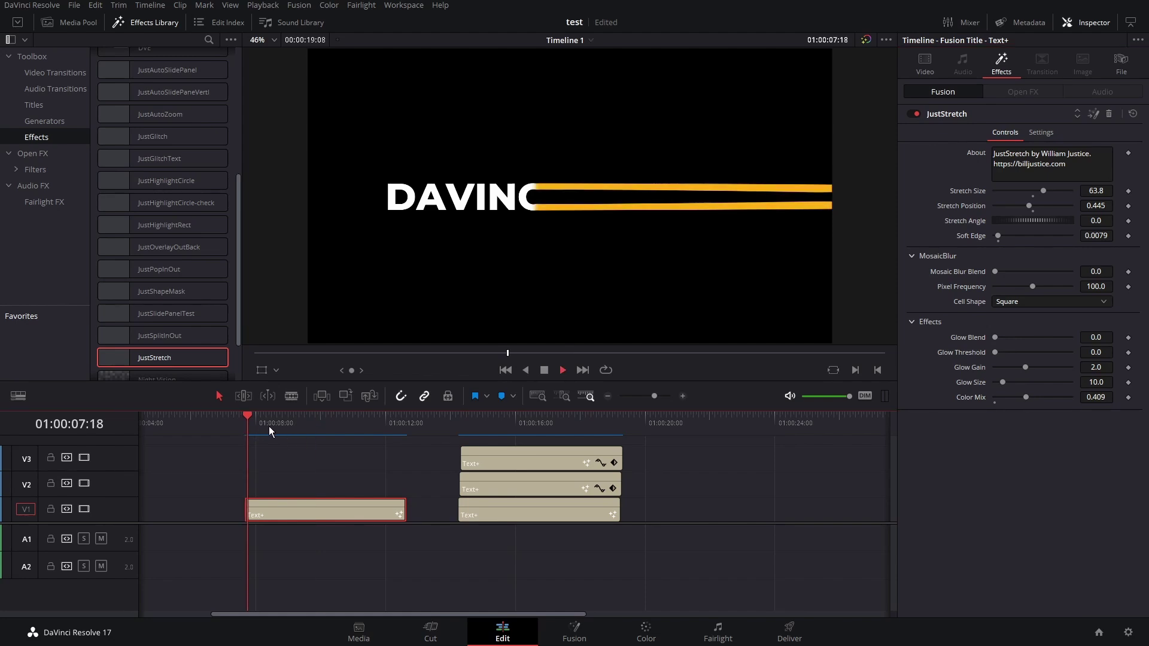
Move the titles on tracks 2 and 3 clear of the red track 1 title and color that red title white
{"action": "left_click_drag", "start_coordinate": [545, 486], "coordinate": [736, 486]}
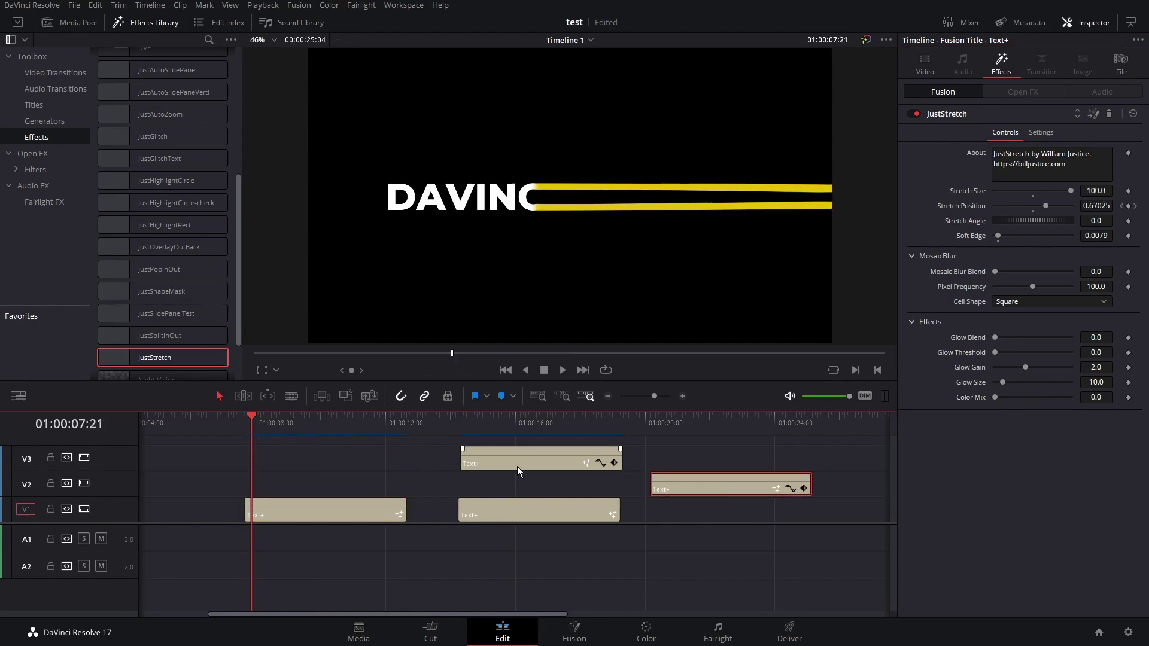
{"action": "left_click_drag", "start_coordinate": [517, 466], "coordinate": [705, 457]}
{"action": "left_click", "coordinate": [535, 508]}
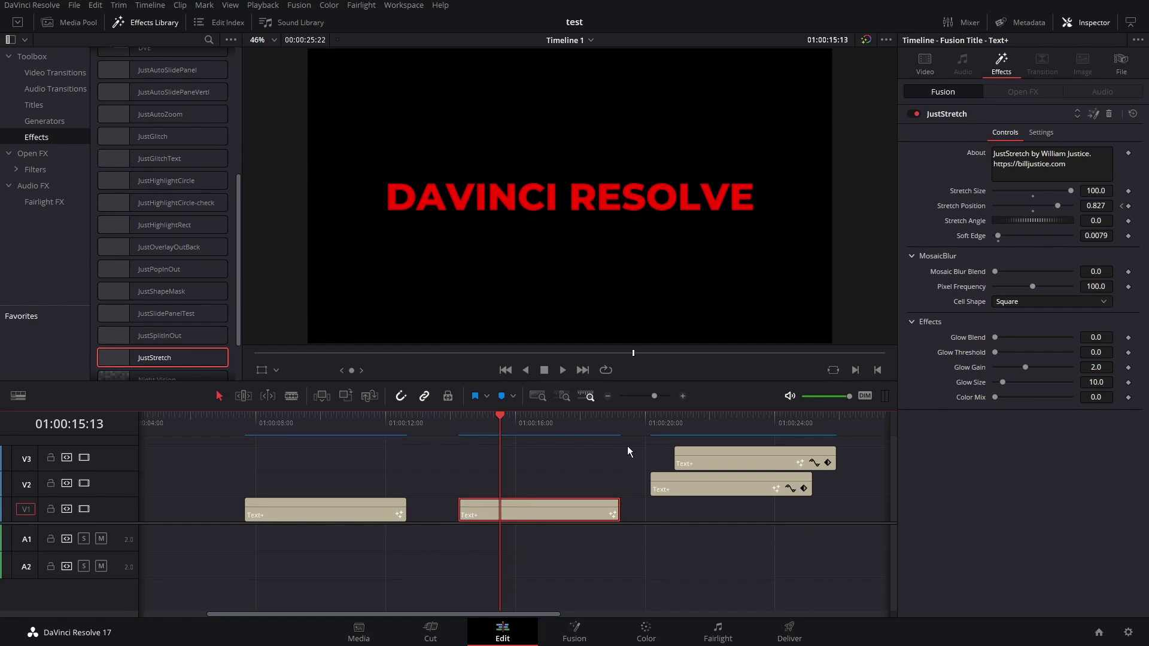
{"action": "left_click", "coordinate": [930, 70]}
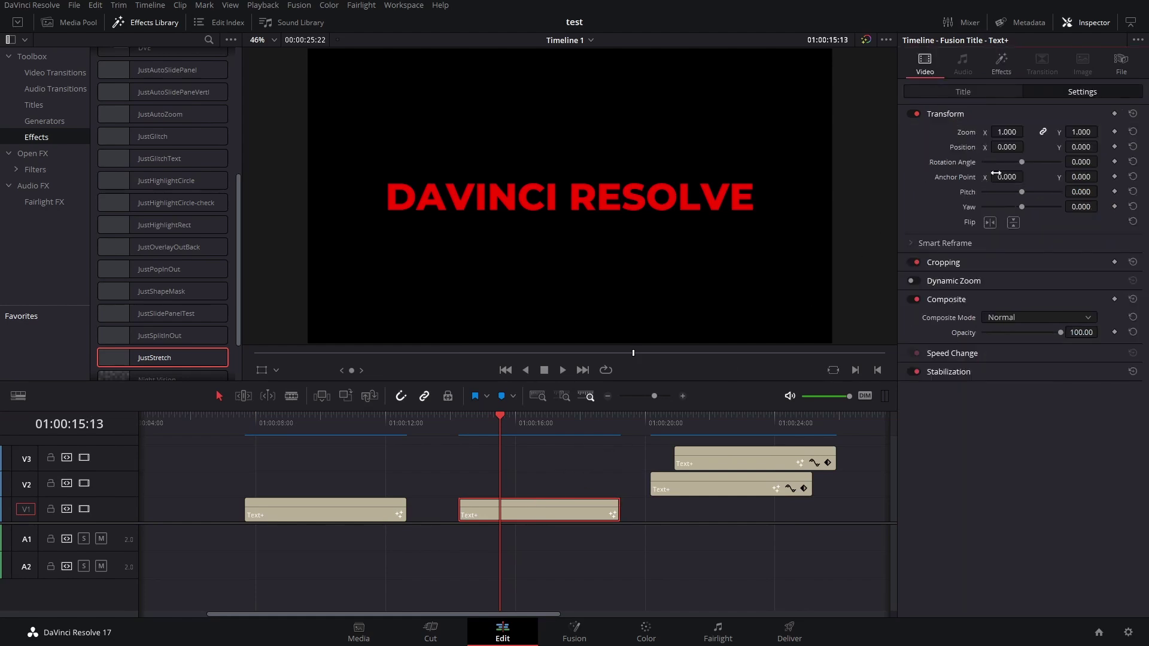
{"action": "left_click", "coordinate": [963, 91]}
{"action": "left_click", "coordinate": [1013, 285]}
{"action": "left_click", "coordinate": [694, 427]}
Set the JustStretch Color Mix of the recolored track 1 title to 0.354 and preview its animation
{"action": "left_click", "coordinate": [1001, 63]}
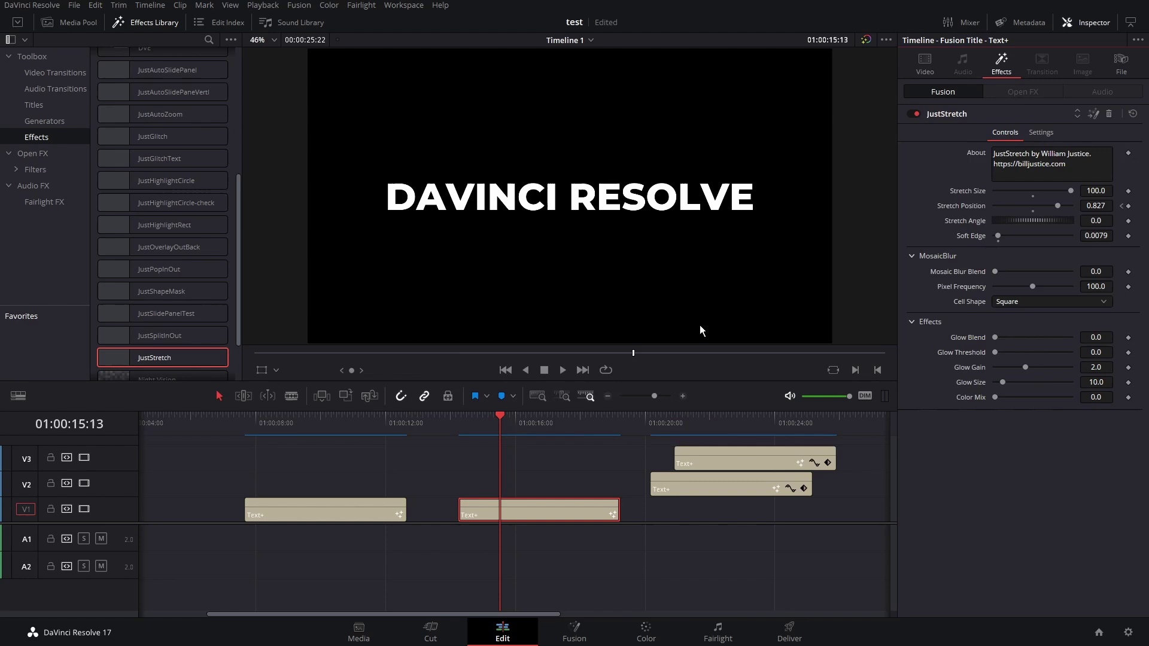
{"action": "left_click", "coordinate": [459, 427]}
{"action": "key", "text": "space"}
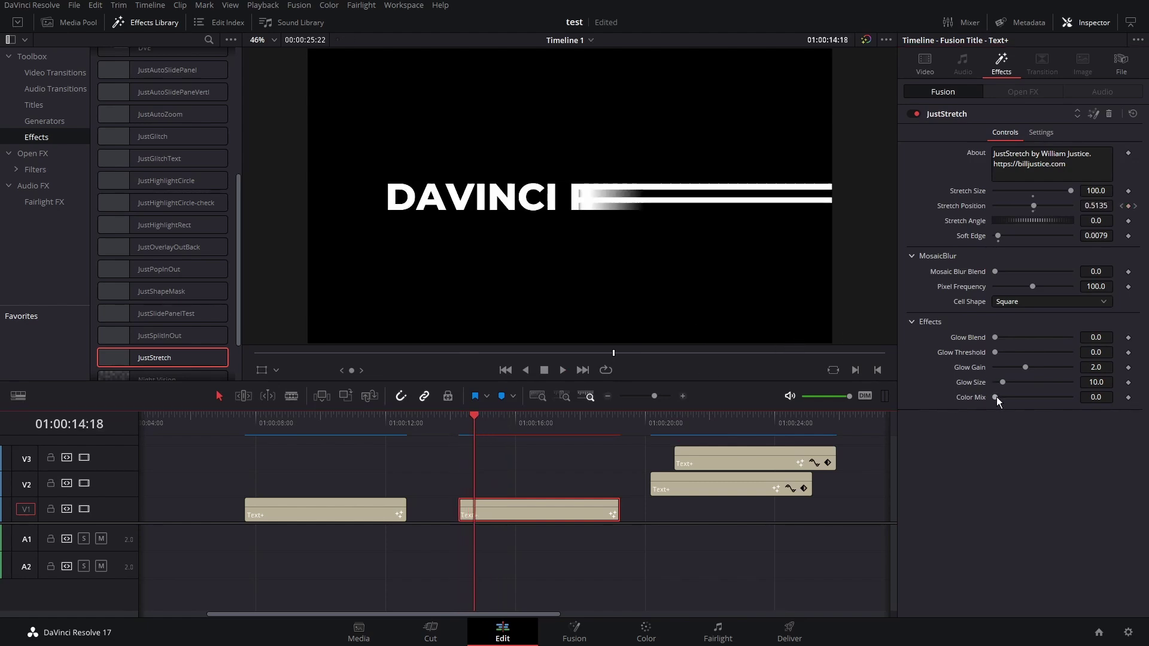
{"action": "left_click_drag", "start_coordinate": [997, 397], "coordinate": [1023, 399]}
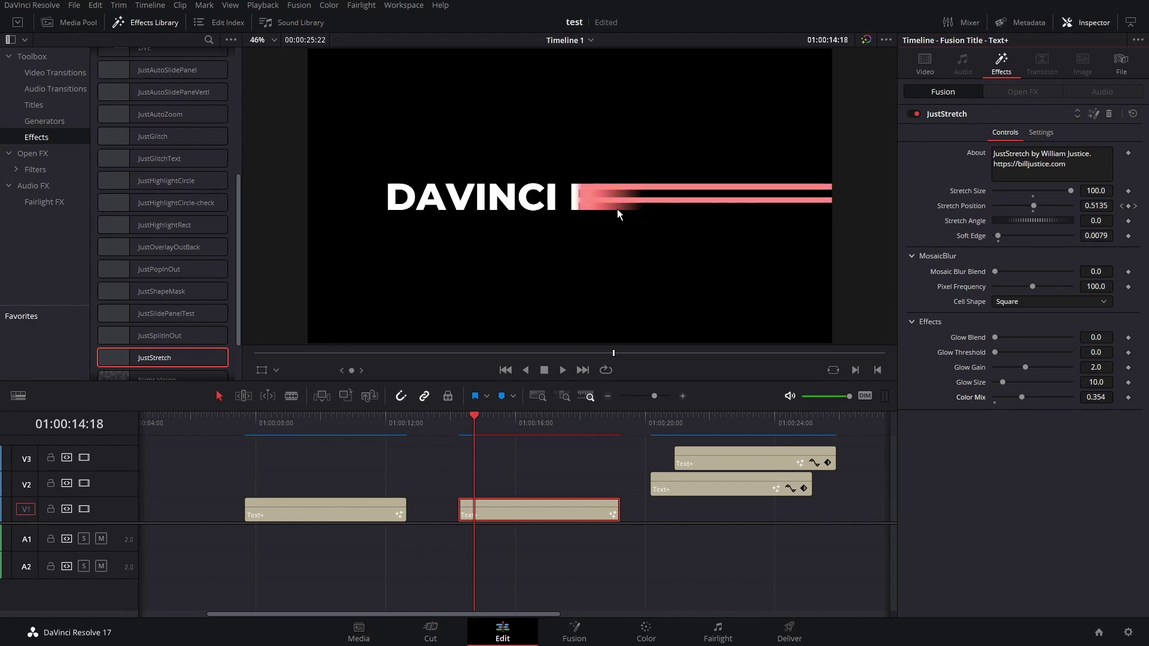
{"action": "left_click", "coordinate": [458, 426]}
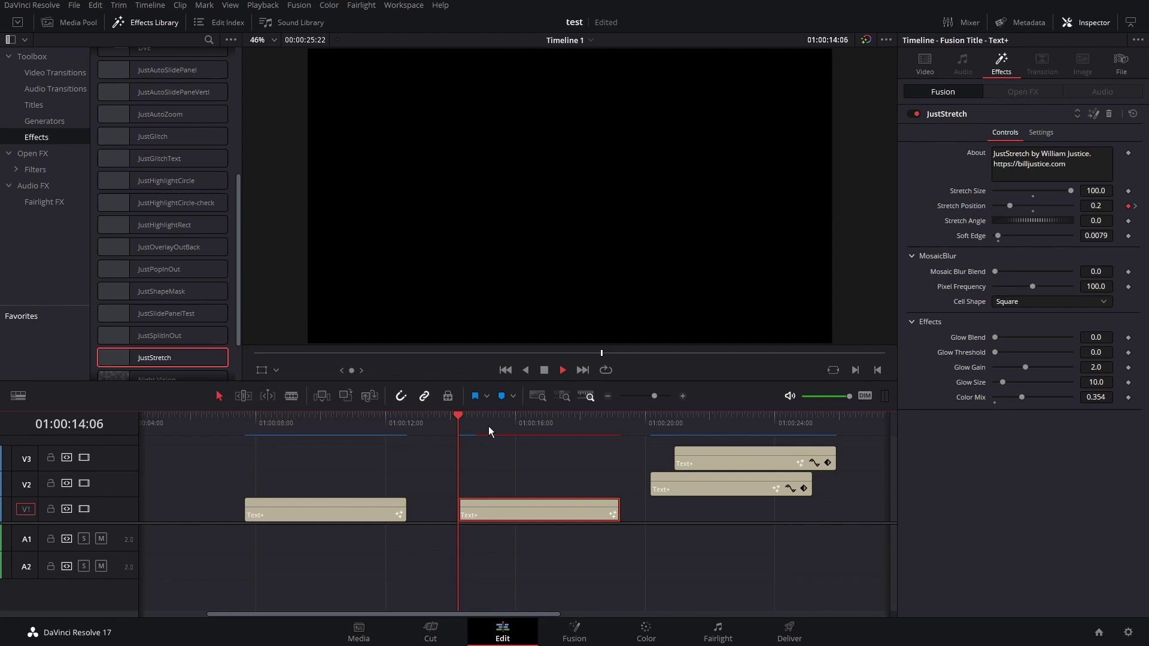
{"action": "key", "text": "space"}
{"action": "key", "text": "space"}
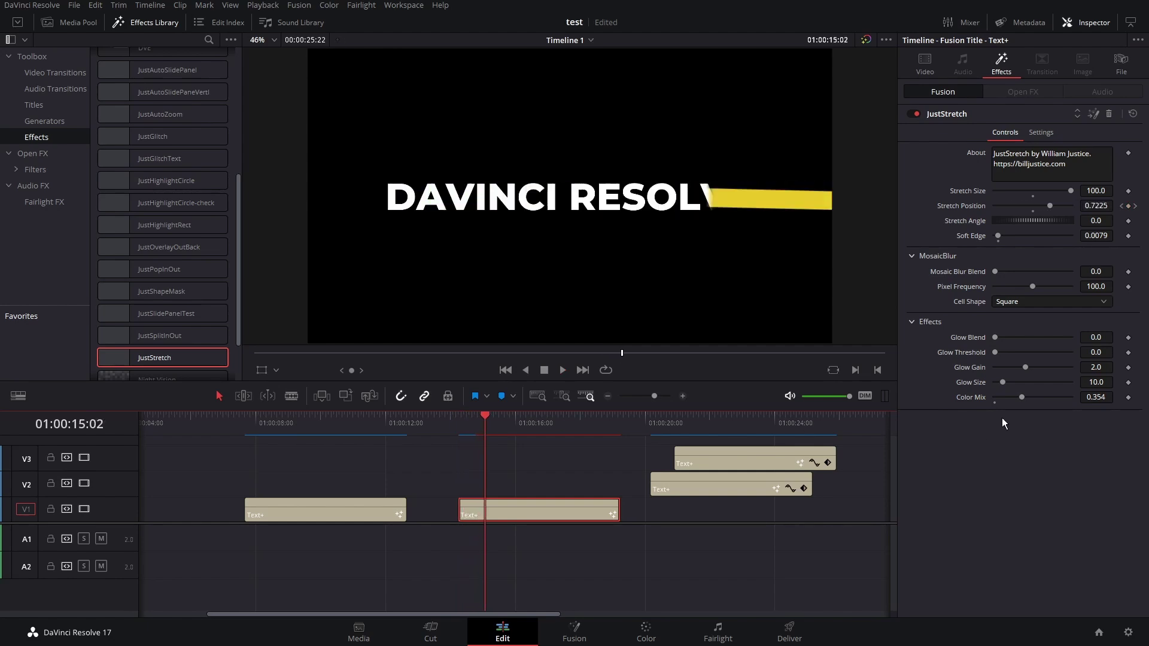
Raise the JustStretch Color Mix to 1.0 and review the animation by playing it and stepping through frames
{"action": "left_click_drag", "start_coordinate": [1022, 396], "coordinate": [1080, 401]}
{"action": "left_click", "coordinate": [458, 426]}
{"action": "key", "text": "space"}
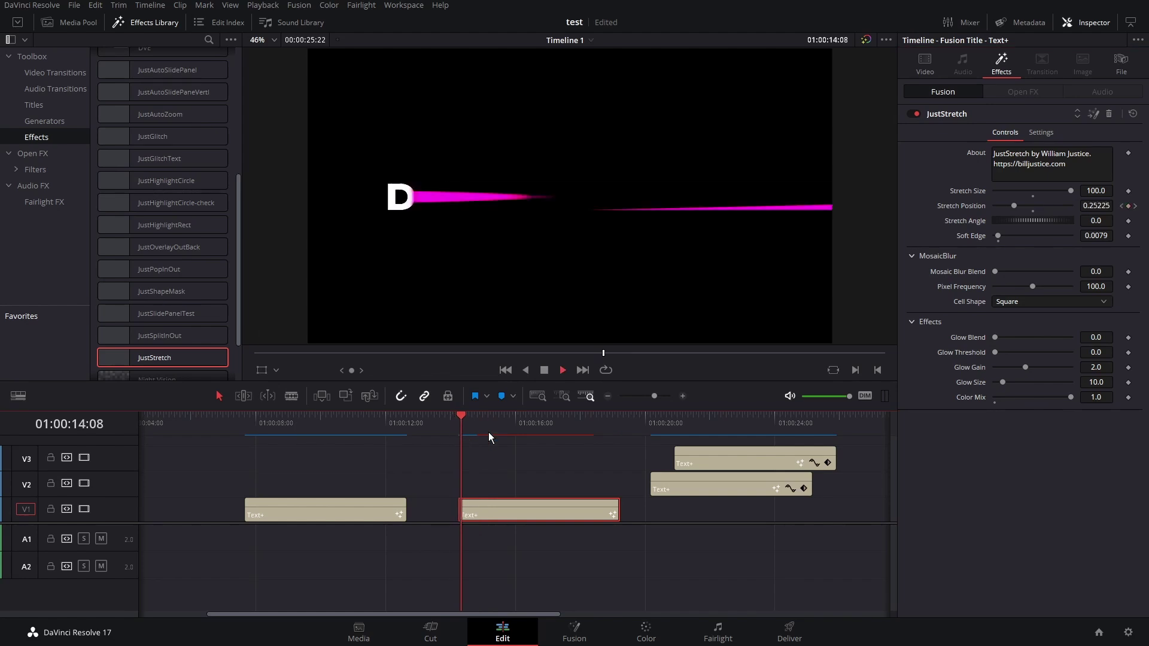
{"action": "key", "text": "space"}
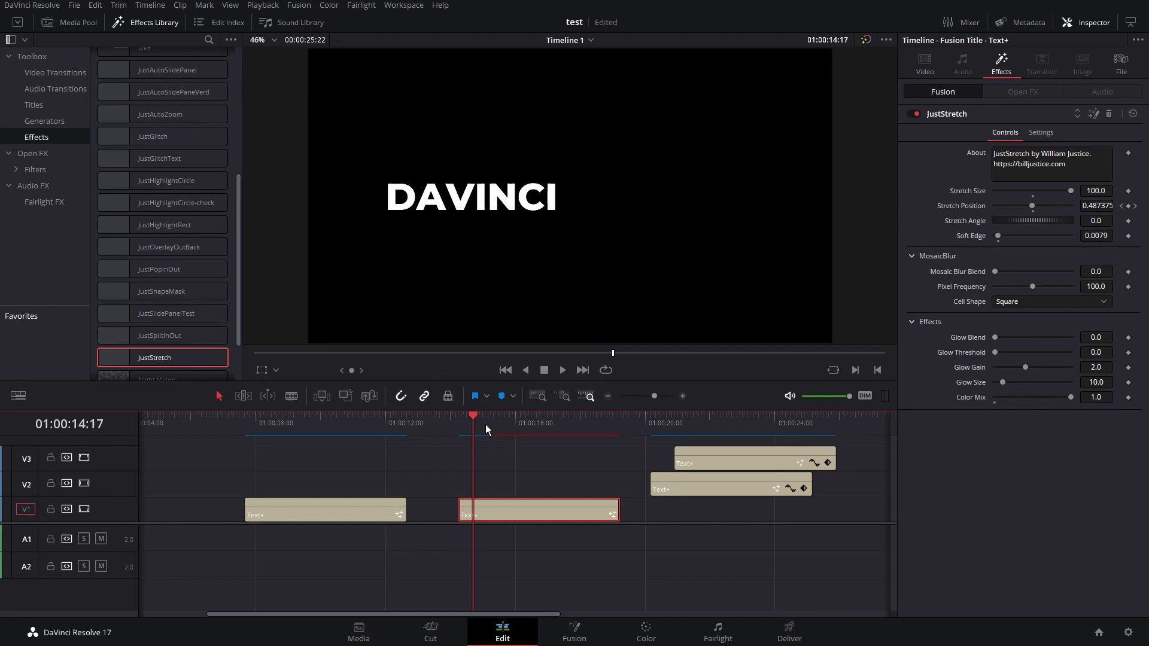
{"action": "key", "text": "Right"}
{"action": "key", "text": "Right"}
{"action": "key", "text": "Right"}
{"action": "key", "text": "Right"}
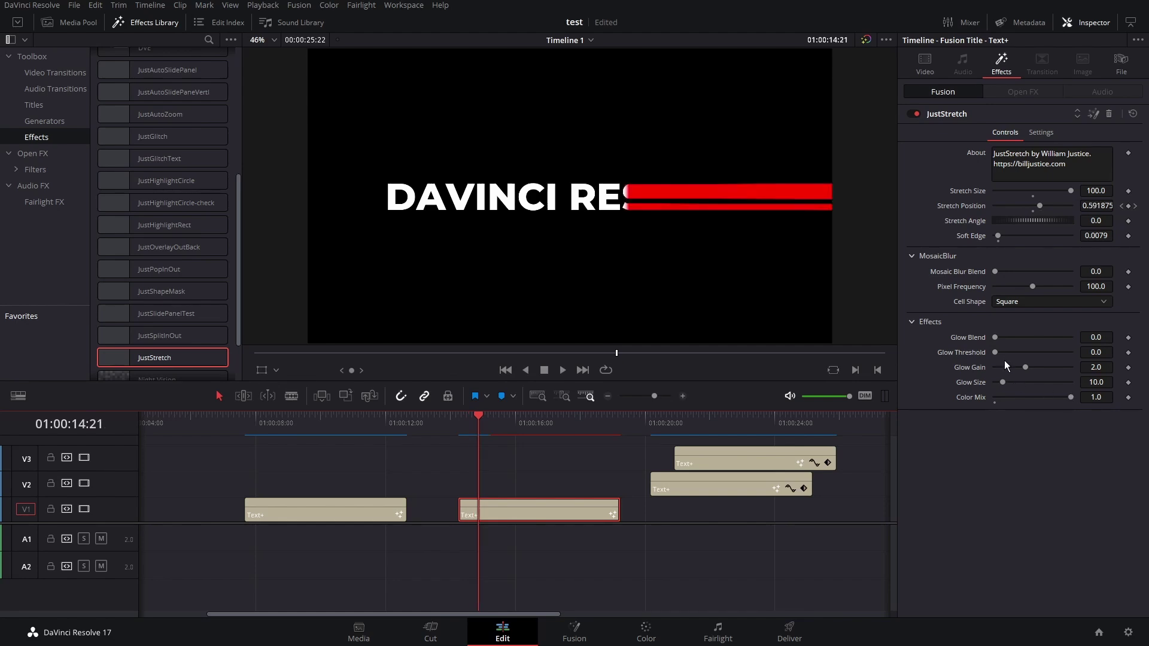
Set the stretch effect's Glow Blend to 0.937, Threshold 0.228, Gain 2.48 and Size 38.6, and preview the glow
{"action": "left_click_drag", "start_coordinate": [996, 339], "coordinate": [1066, 338]}
{"action": "left_click_drag", "start_coordinate": [996, 352], "coordinate": [1033, 367]}
{"action": "left_click", "coordinate": [461, 422]}
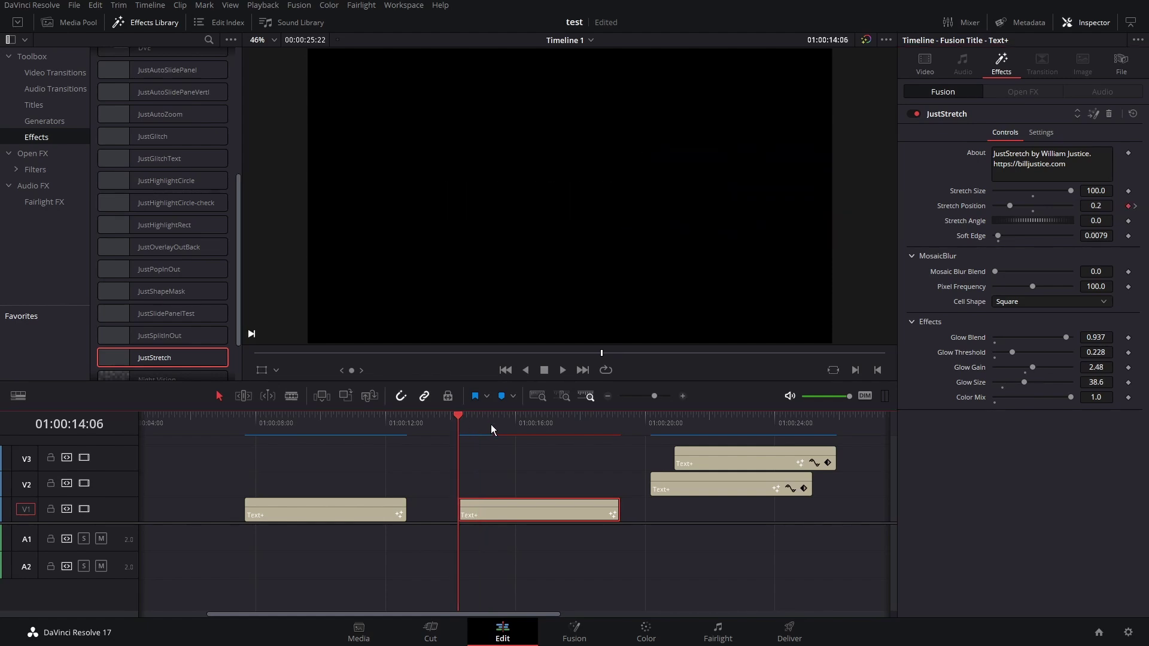
{"action": "key", "text": "space"}
{"action": "left_click", "coordinate": [466, 421]}
{"action": "key", "text": "space"}
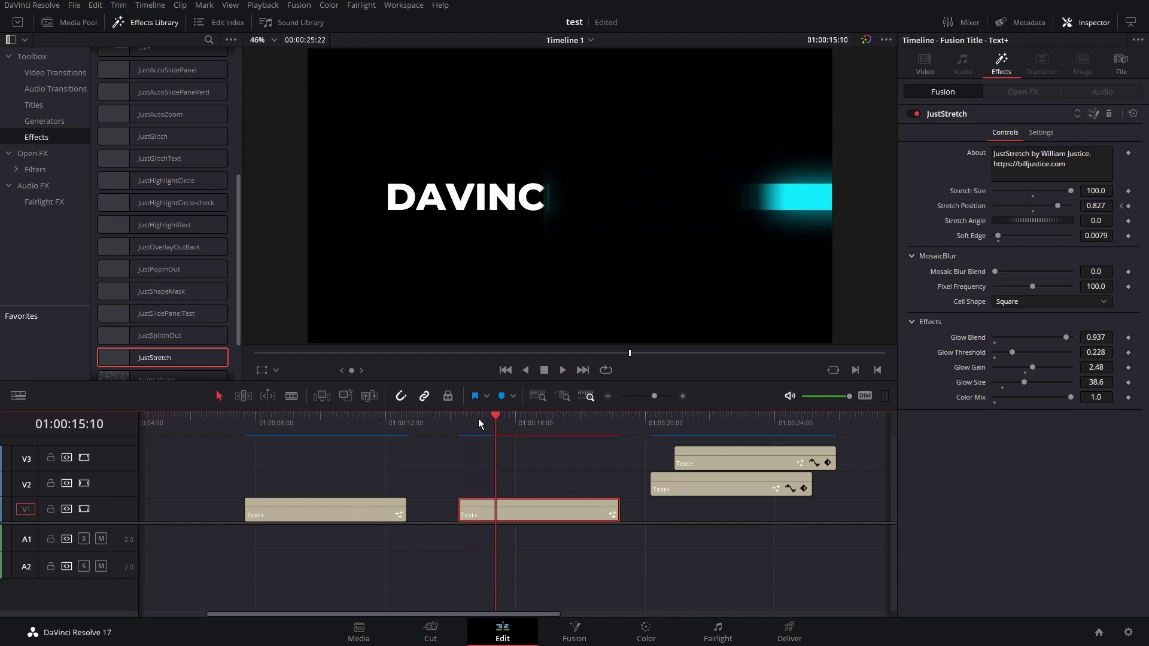
Set the JustStretch Soft Edge to 0.0268 with a mid-stretch frame in view, and replay the animation from its start
{"action": "left_click_drag", "start_coordinate": [458, 419], "coordinate": [479, 419]}
{"action": "left_click_drag", "start_coordinate": [999, 236], "coordinate": [1007, 235]}
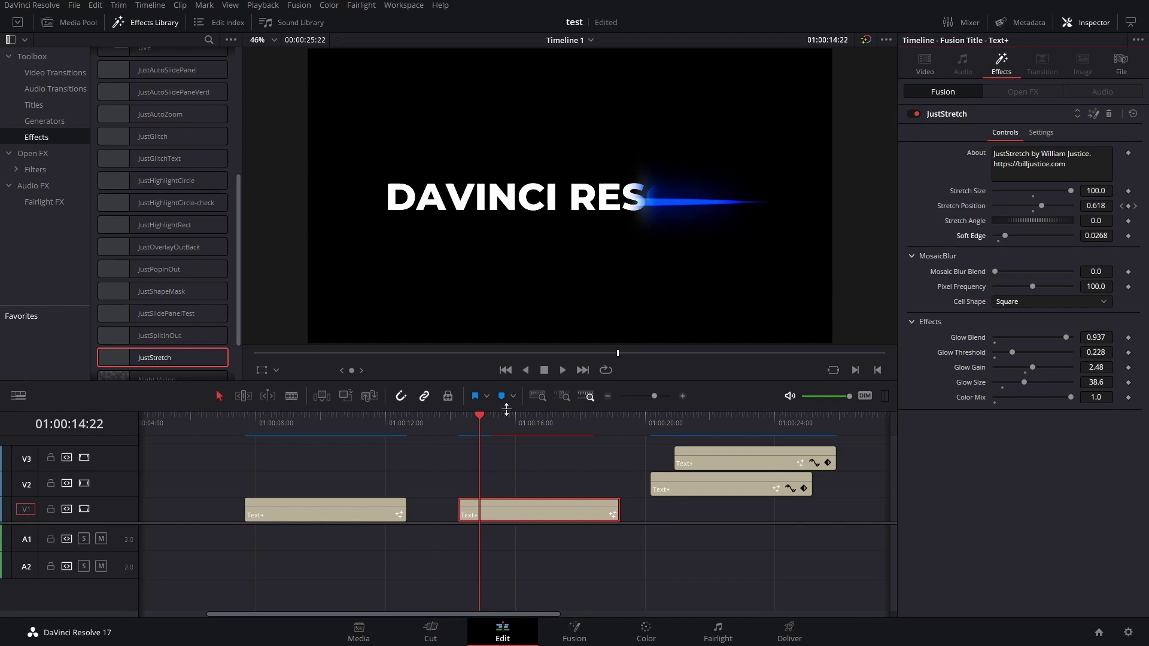
{"action": "left_click", "coordinate": [458, 422]}
{"action": "key", "text": "space"}
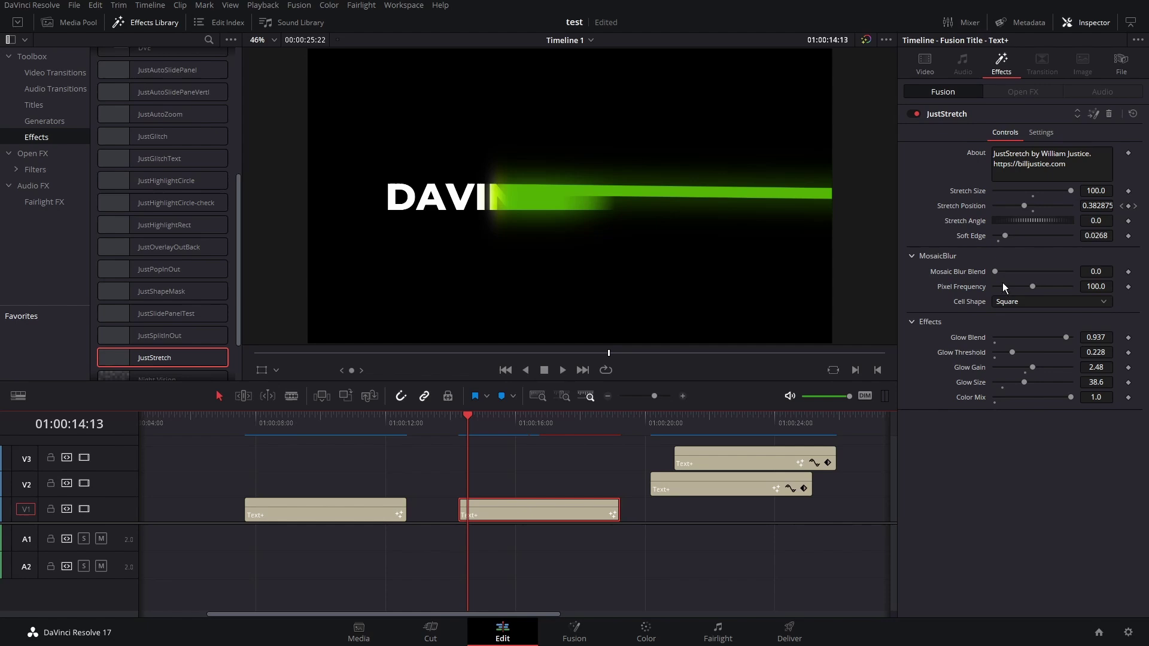
Set the Mosaic Blur Blend to 1.0 and bring Color Mix and Glow Blend down to 0
{"action": "left_click_drag", "start_coordinate": [996, 271], "coordinate": [1073, 274]}
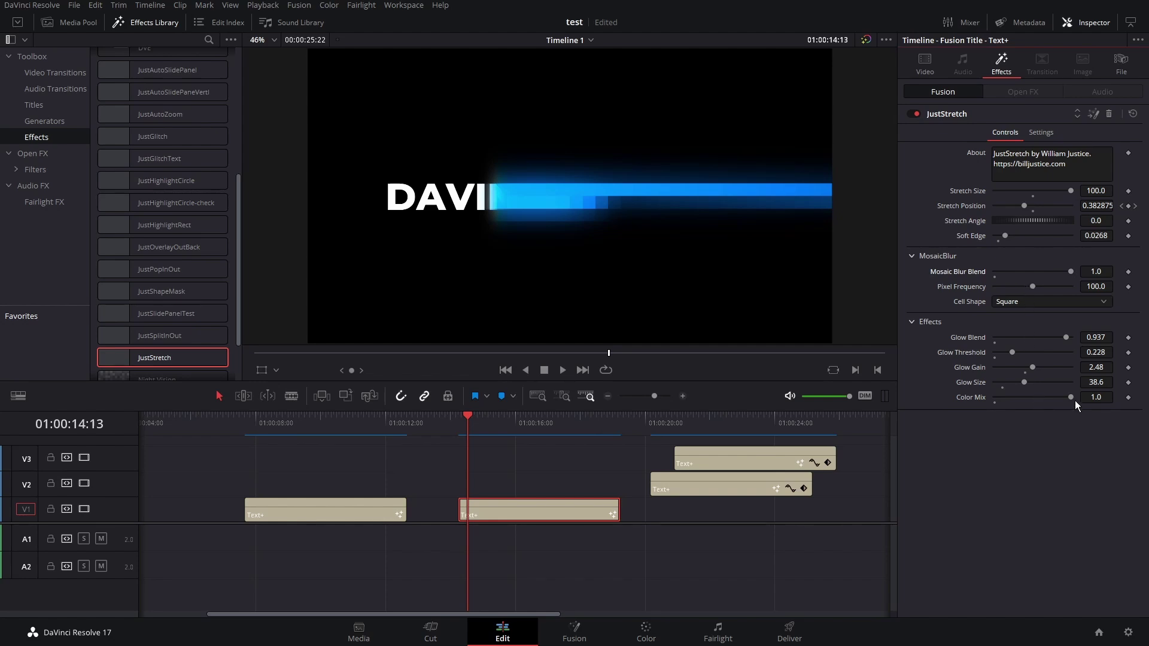
{"action": "left_click_drag", "start_coordinate": [1069, 397], "coordinate": [994, 400]}
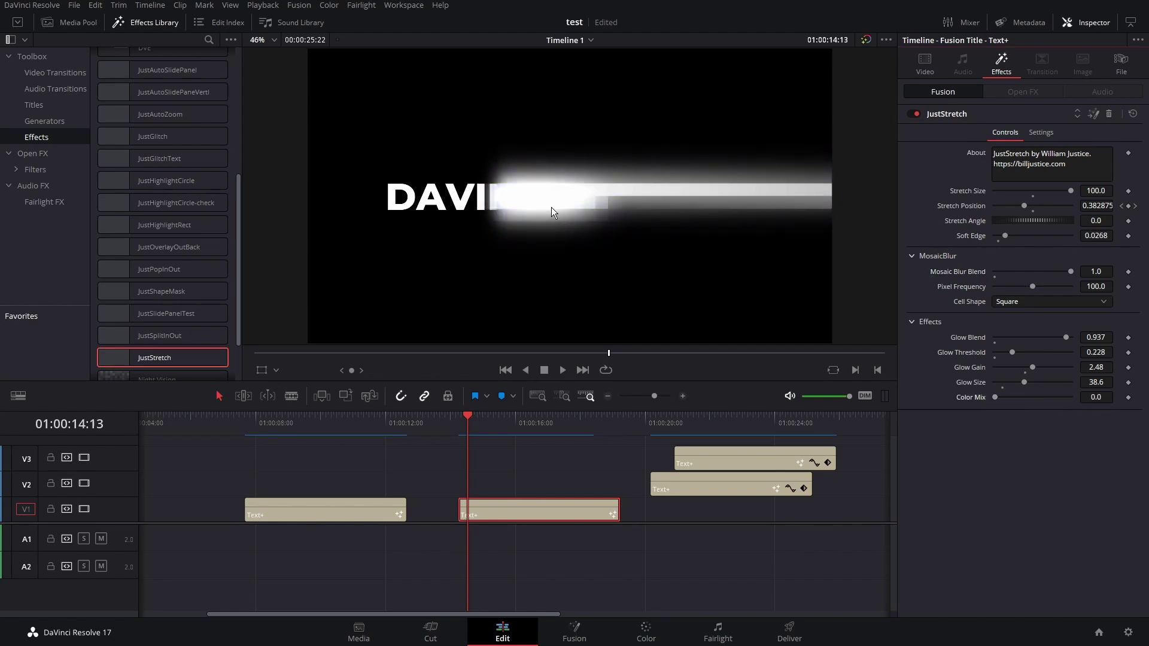
{"action": "left_click_drag", "start_coordinate": [1068, 336], "coordinate": [975, 342]}
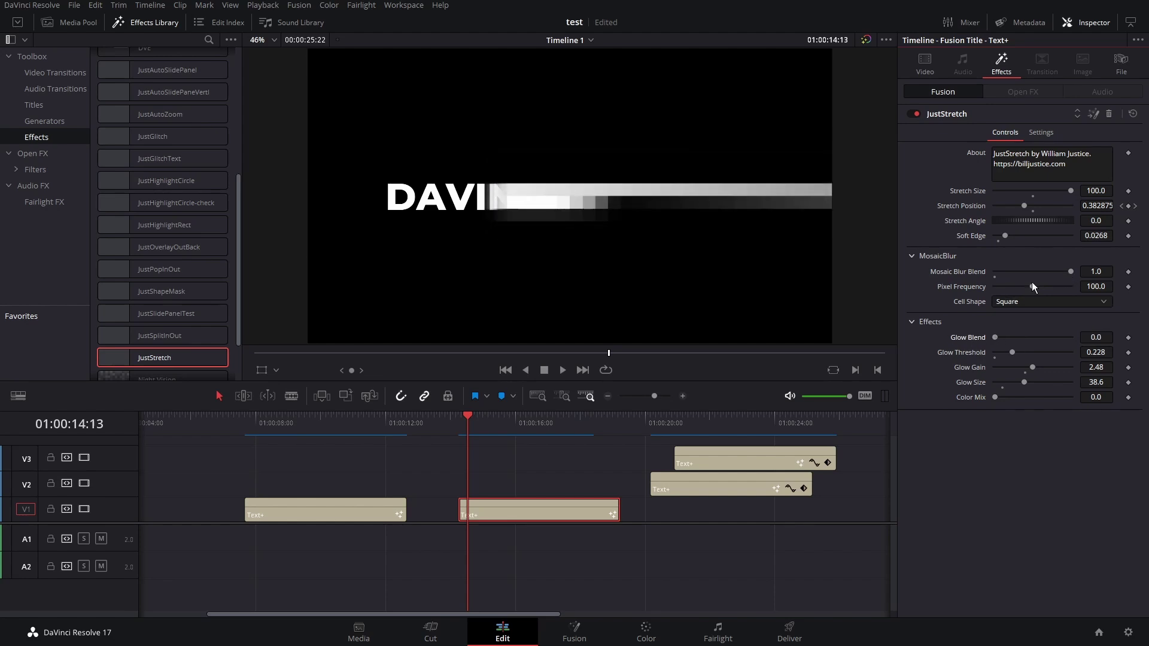
Set the mosaic's Pixel Frequency to 85.2 and its Cell Shape to Hexagon
{"action": "mouse_move", "coordinate": [1032, 286]}
{"action": "left_mouse_down"}
{"action": "mouse_move", "coordinate": [1015, 286]}
{"action": "mouse_move", "coordinate": [1027, 286]}
{"action": "left_mouse_up"}
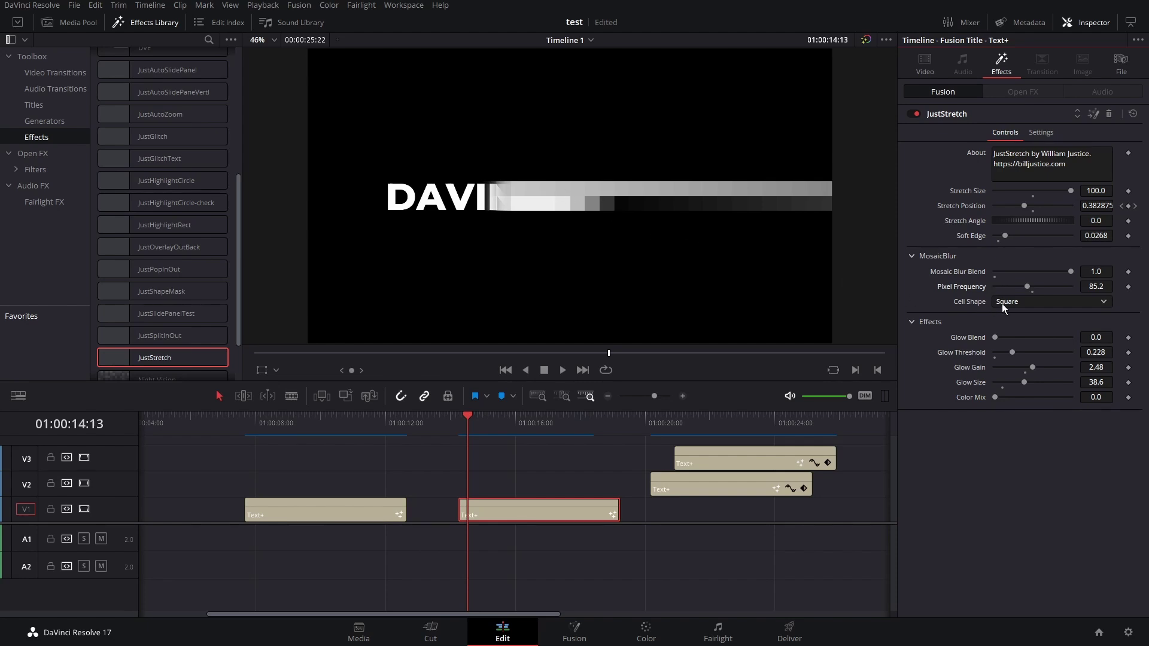
{"action": "left_click", "coordinate": [1019, 303]}
{"action": "left_click", "coordinate": [1009, 330]}
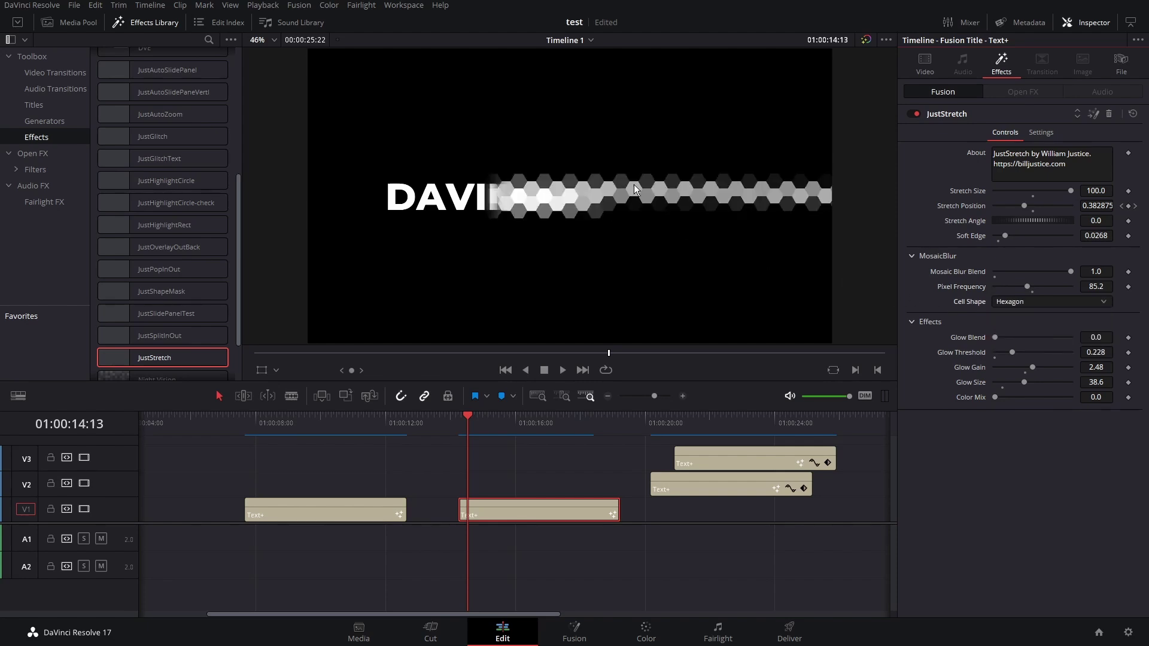
Change the mosaic's Cell Shape to Triangle and fine-tune its Pixel Frequency and Mosaic Blur Blend
{"action": "left_click", "coordinate": [1011, 304]}
{"action": "left_click", "coordinate": [1017, 341]}
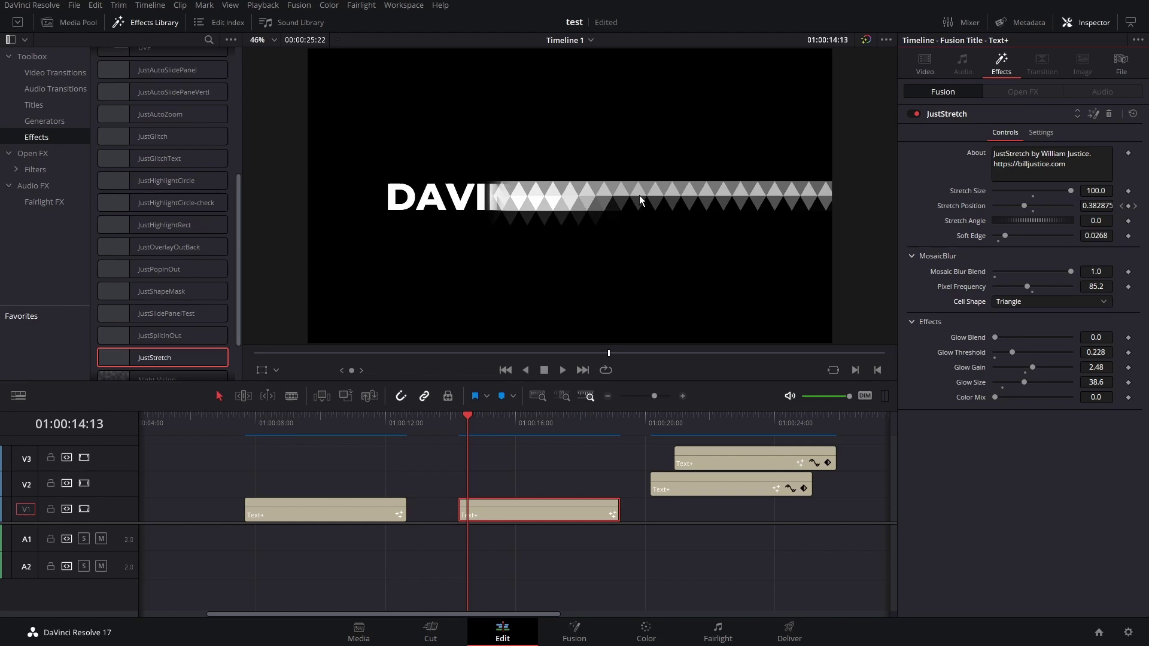
{"action": "left_click_drag", "start_coordinate": [1028, 287], "coordinate": [1029, 286]}
{"action": "left_click", "coordinate": [1051, 272]}
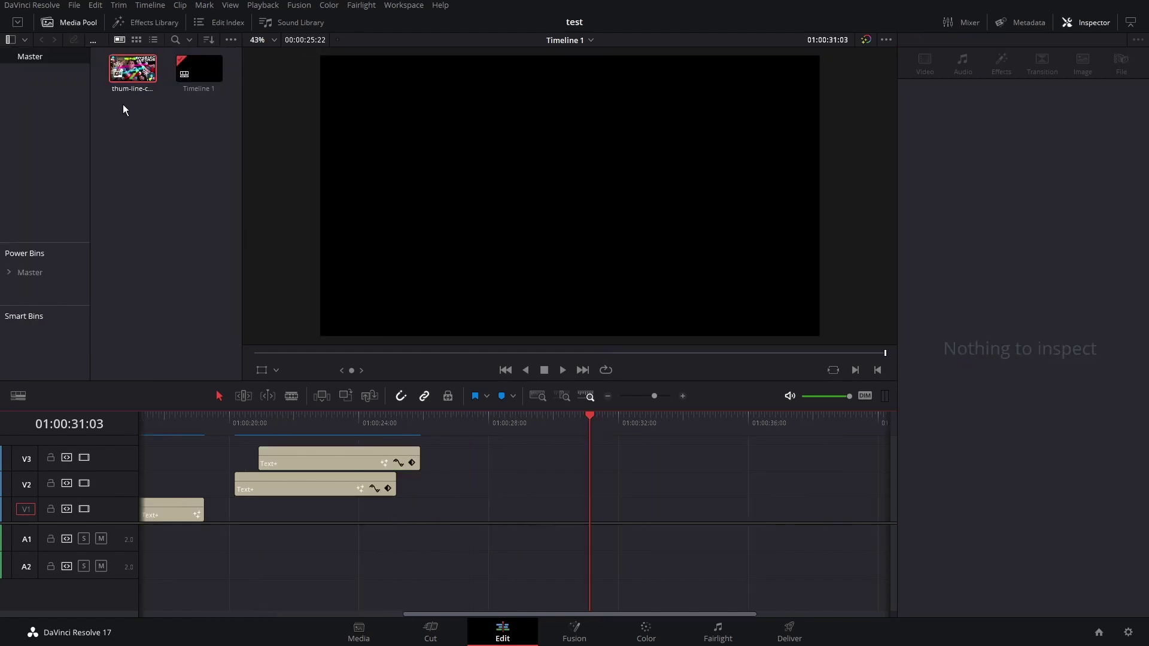
Place thum-line-color.jpg on track V1 after the text clips and apply the JustStretch effect to it
{"action": "left_click_drag", "start_coordinate": [133, 69], "coordinate": [530, 468]}
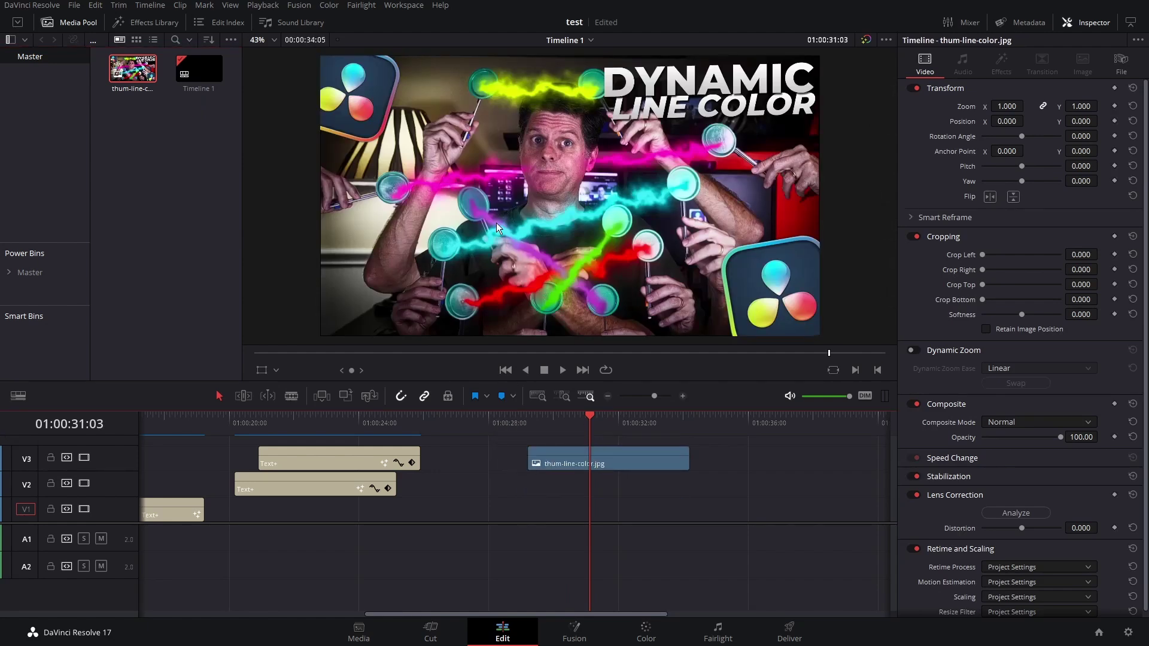
{"action": "left_click_drag", "start_coordinate": [604, 461], "coordinate": [607, 512]}
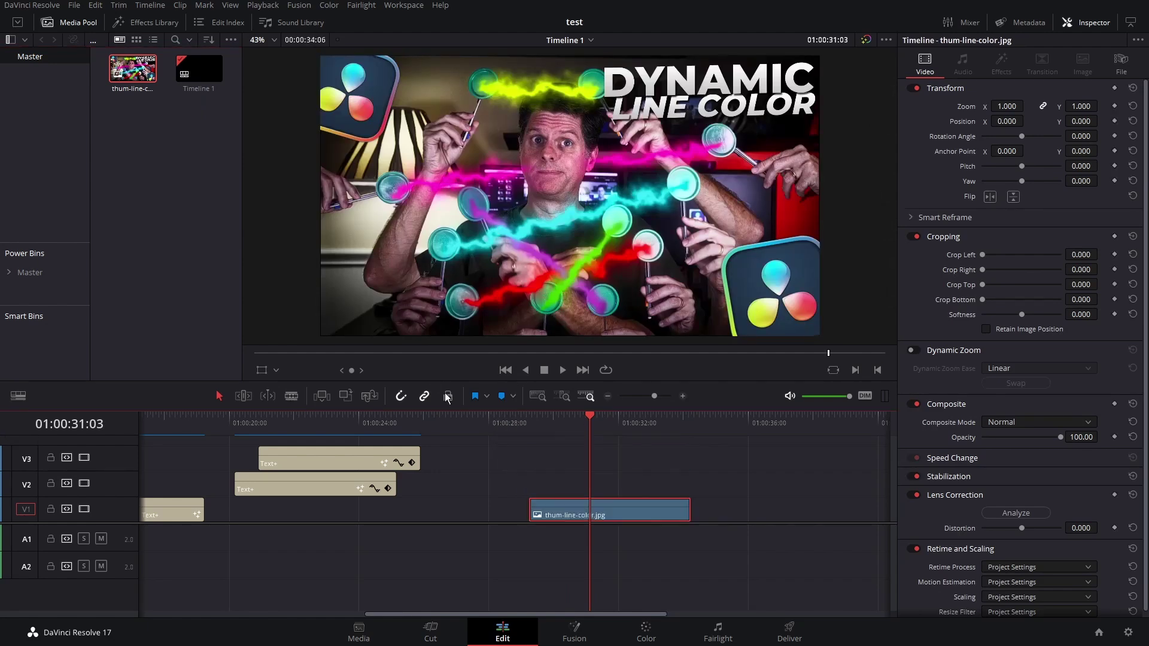
{"action": "left_click", "coordinate": [147, 22]}
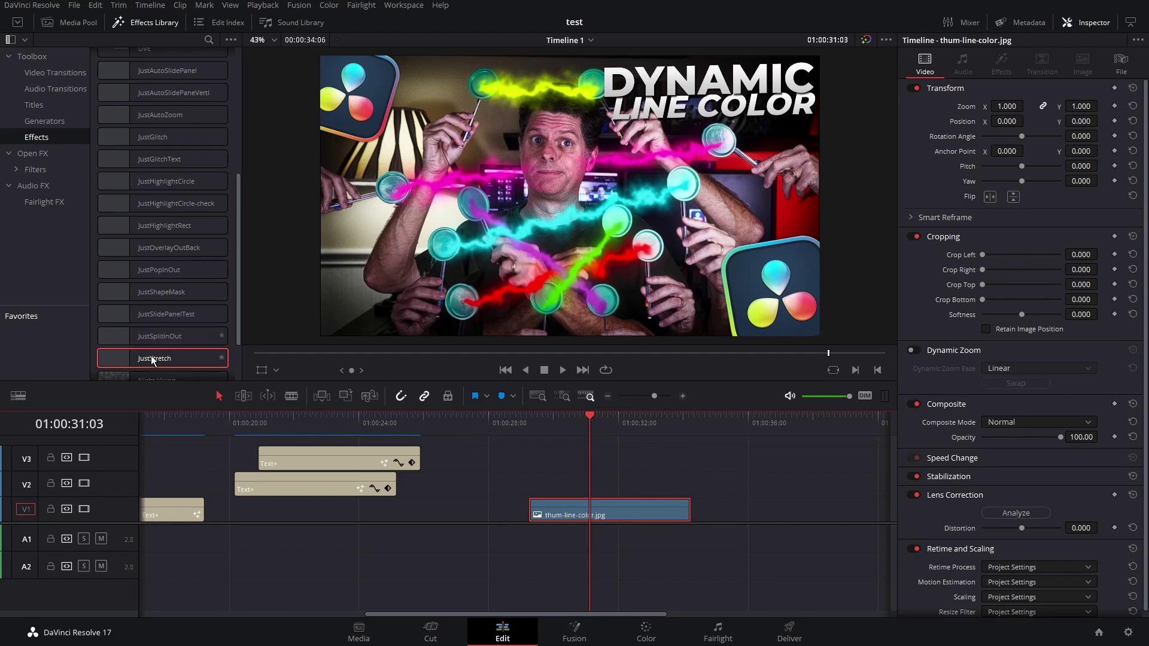
{"action": "left_click_drag", "start_coordinate": [153, 358], "coordinate": [563, 505]}
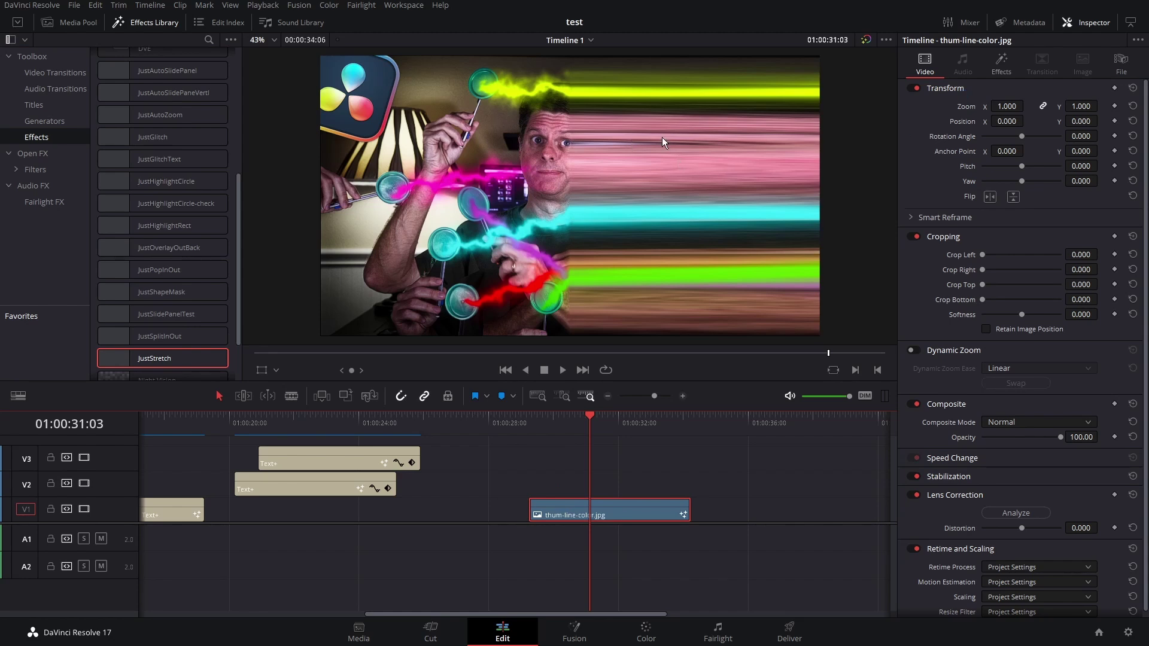
Set the image clip's JustStretch Mosaic Blur Blend to 1.0, Pixel Frequency to 69.4, Stretch Size to 16.5 and Soft Edge to 0.0299
{"action": "left_click", "coordinate": [988, 67]}
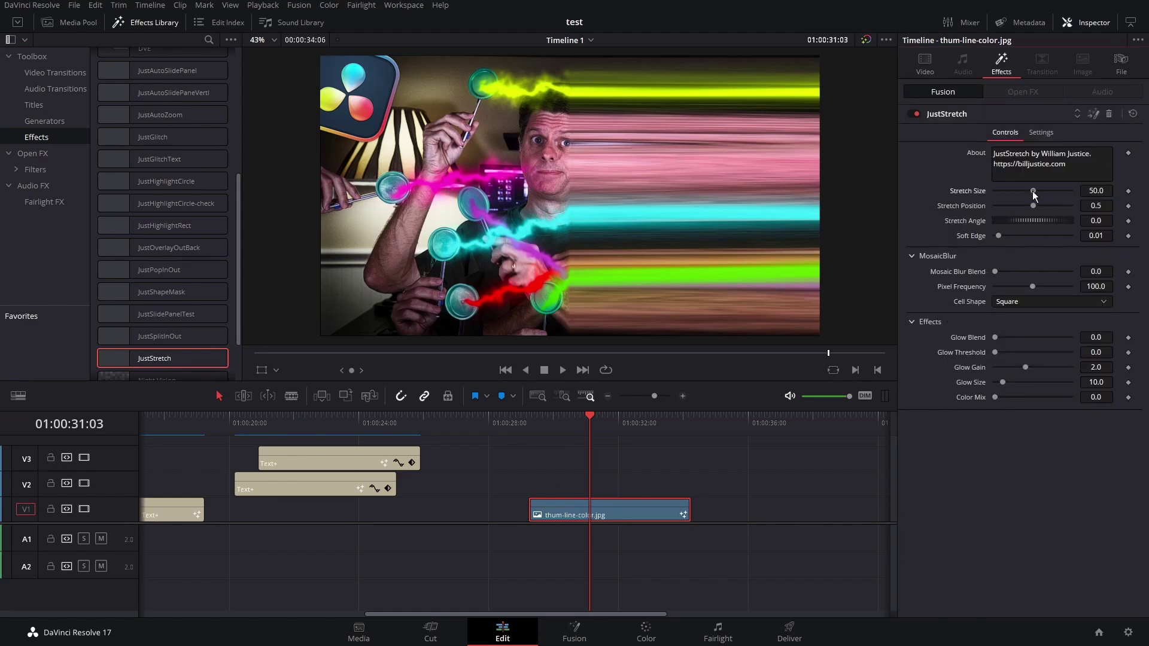
{"action": "left_click_drag", "start_coordinate": [1033, 191], "coordinate": [1007, 206]}
{"action": "double_click", "coordinate": [1007, 206]}
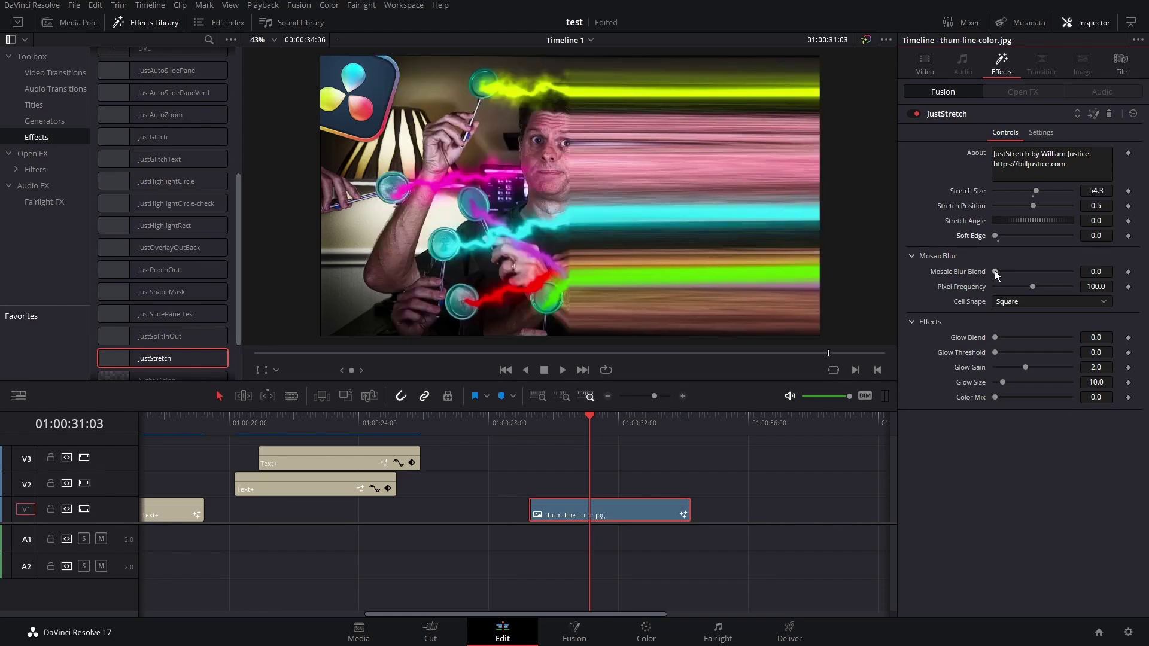
{"action": "left_click_drag", "start_coordinate": [995, 271], "coordinate": [1022, 286]}
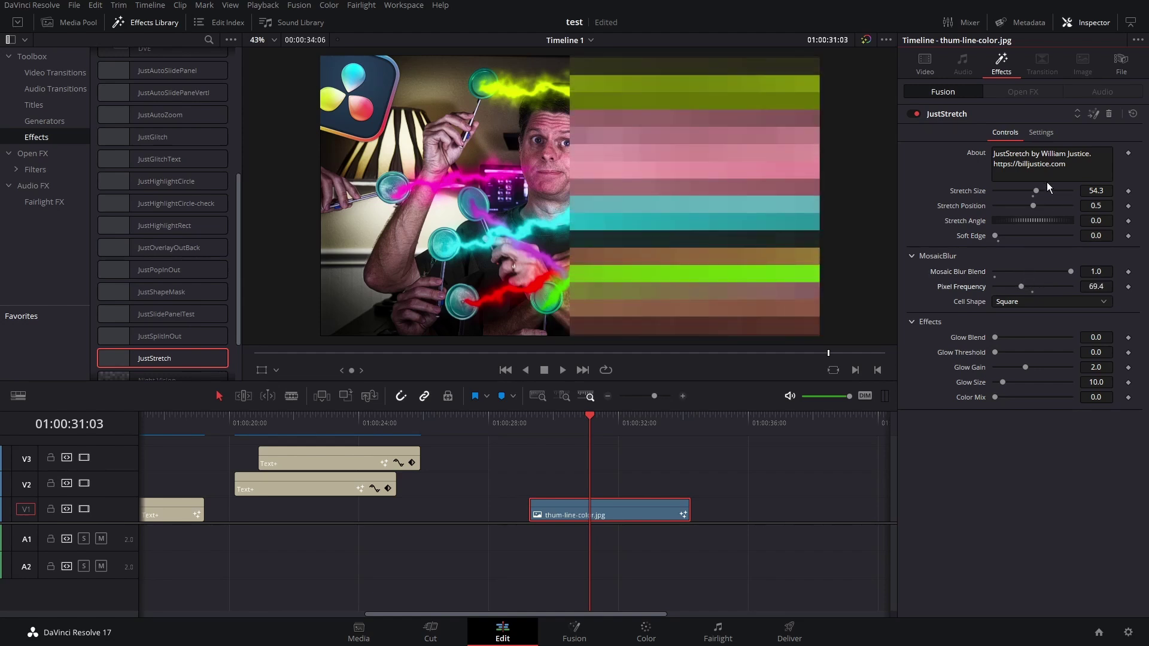
{"action": "left_click_drag", "start_coordinate": [1037, 190], "coordinate": [1008, 189]}
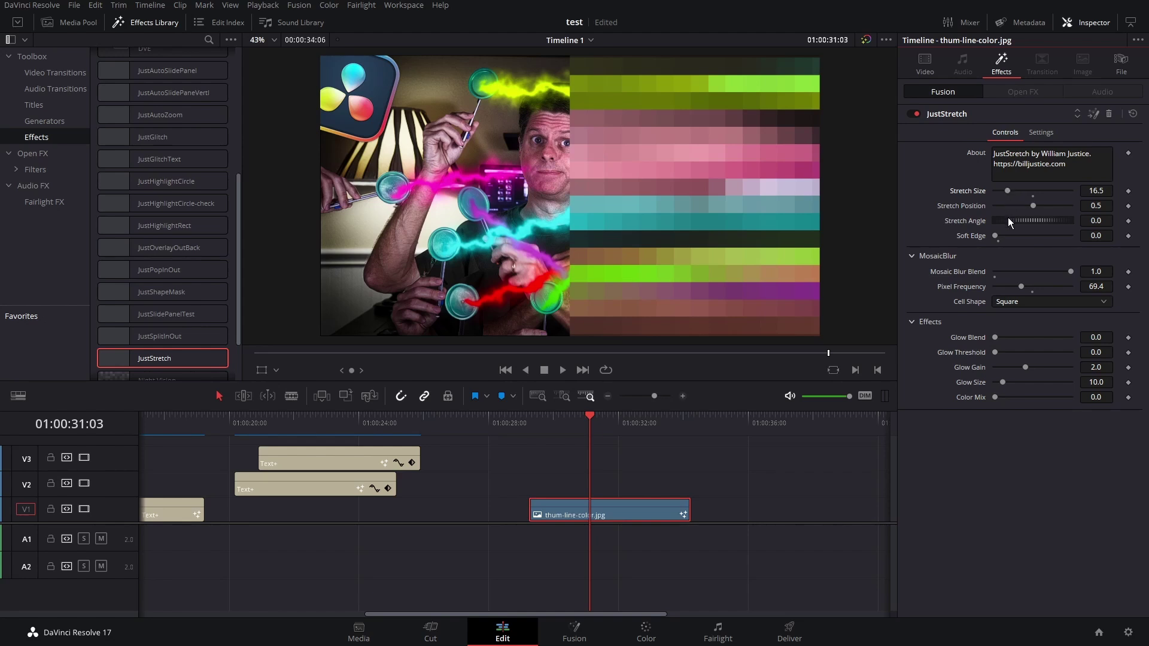
{"action": "left_click_drag", "start_coordinate": [995, 235], "coordinate": [1006, 235]}
Keyframe the image clip's Stretch Position at 0.5 on its first frame and set it to 0.701 at 01:00:30:13
{"action": "left_click", "coordinate": [549, 426]}
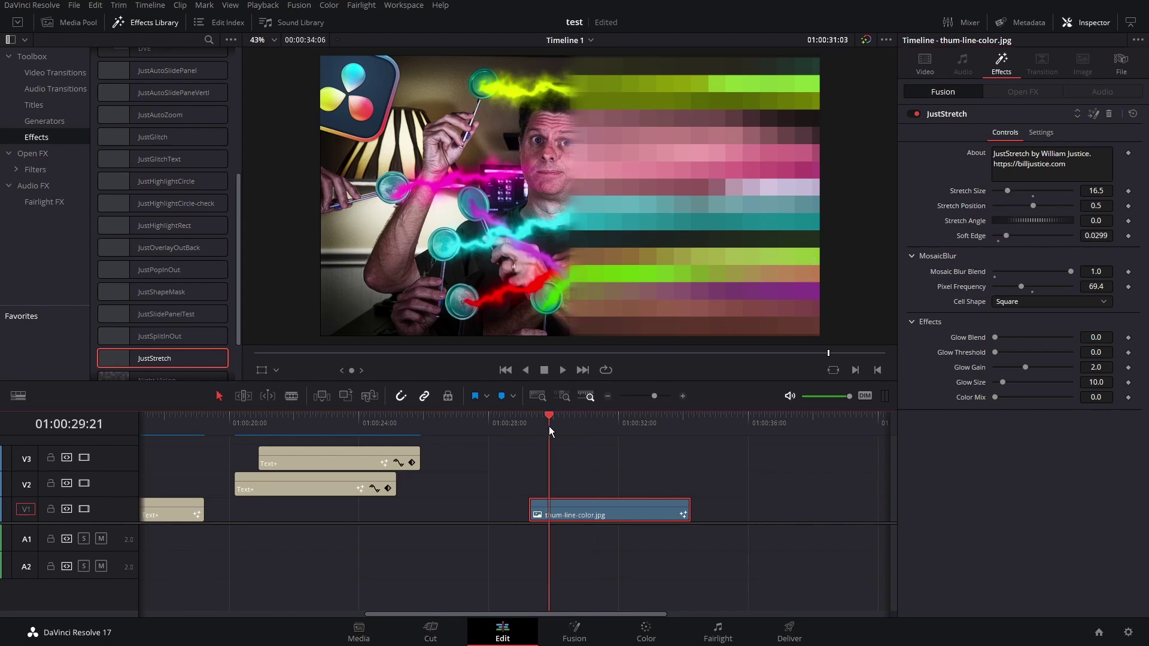
{"action": "left_click_drag", "start_coordinate": [548, 427], "coordinate": [539, 426]}
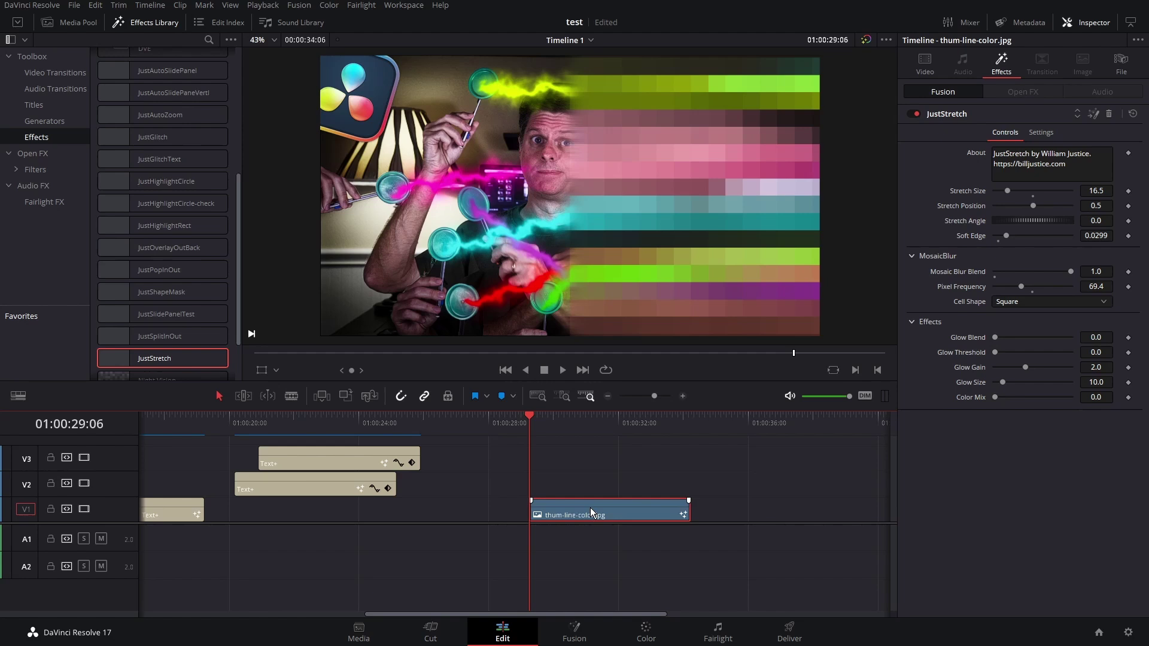
{"action": "left_click", "coordinate": [1128, 206]}
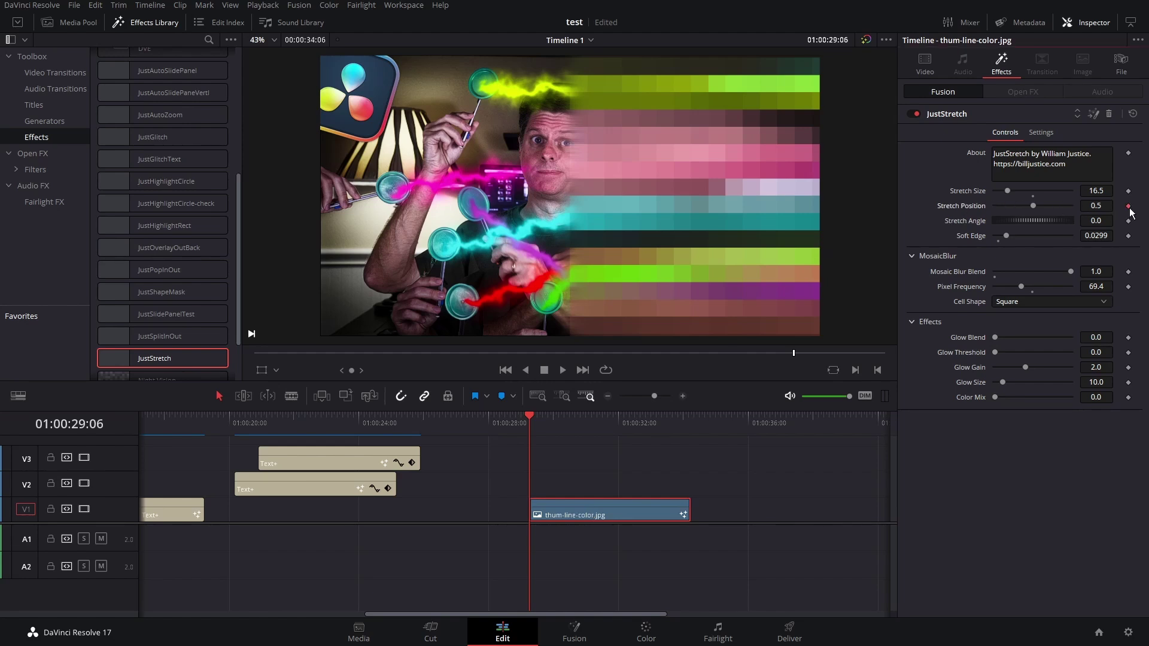
{"action": "left_click_drag", "start_coordinate": [533, 419], "coordinate": [572, 419]}
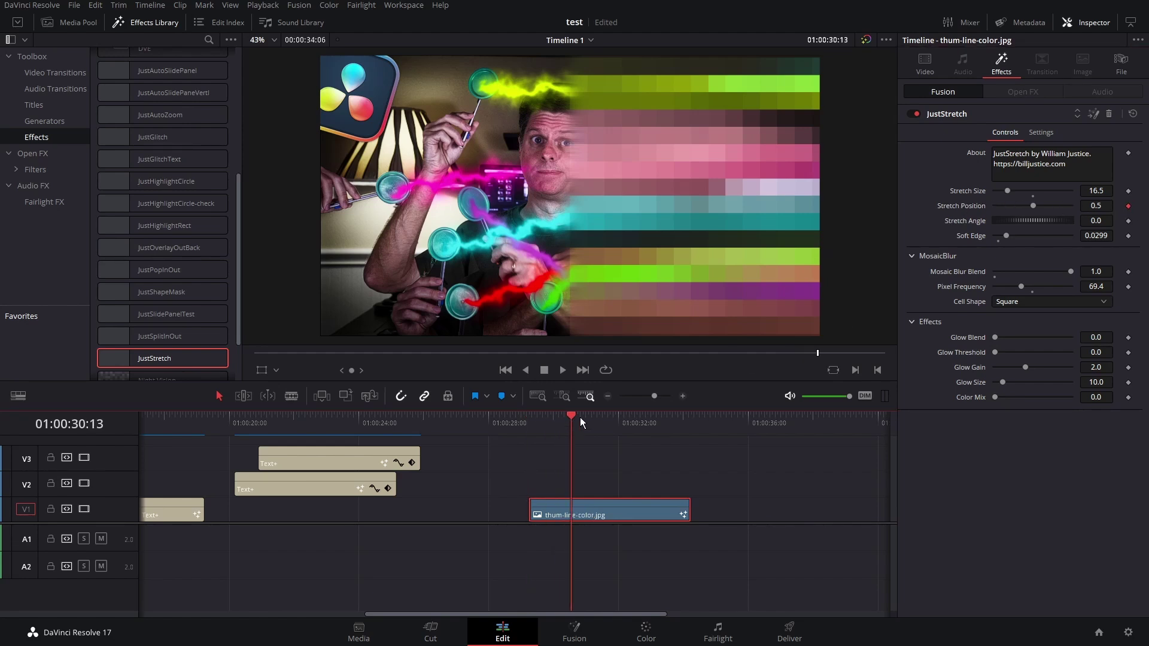
{"action": "left_click_drag", "start_coordinate": [1042, 206], "coordinate": [1048, 205]}
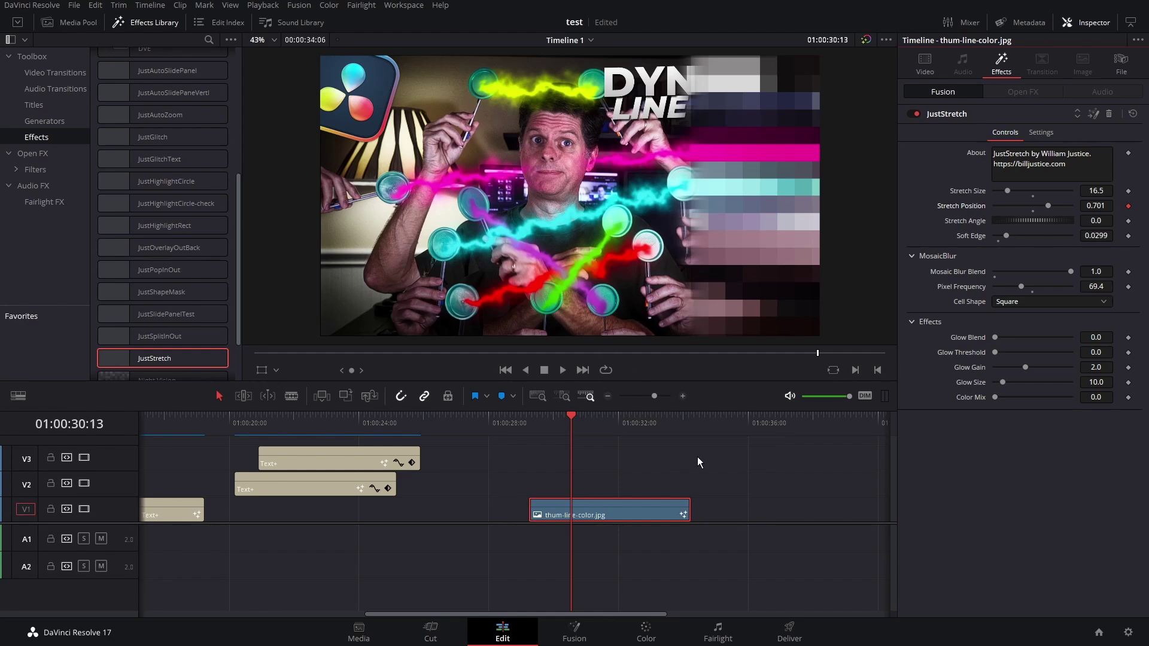
Add a second thum-line-color.jpg clip to V1, a gap after the first one, and select it with the playhead over it
{"action": "scroll", "coordinate": [576, 462], "scroll_direction": "right", "scroll_amount": 3}
{"action": "scroll", "coordinate": [576, 462], "scroll_direction": "right", "scroll_amount": 1}
{"action": "left_click", "coordinate": [71, 22]}
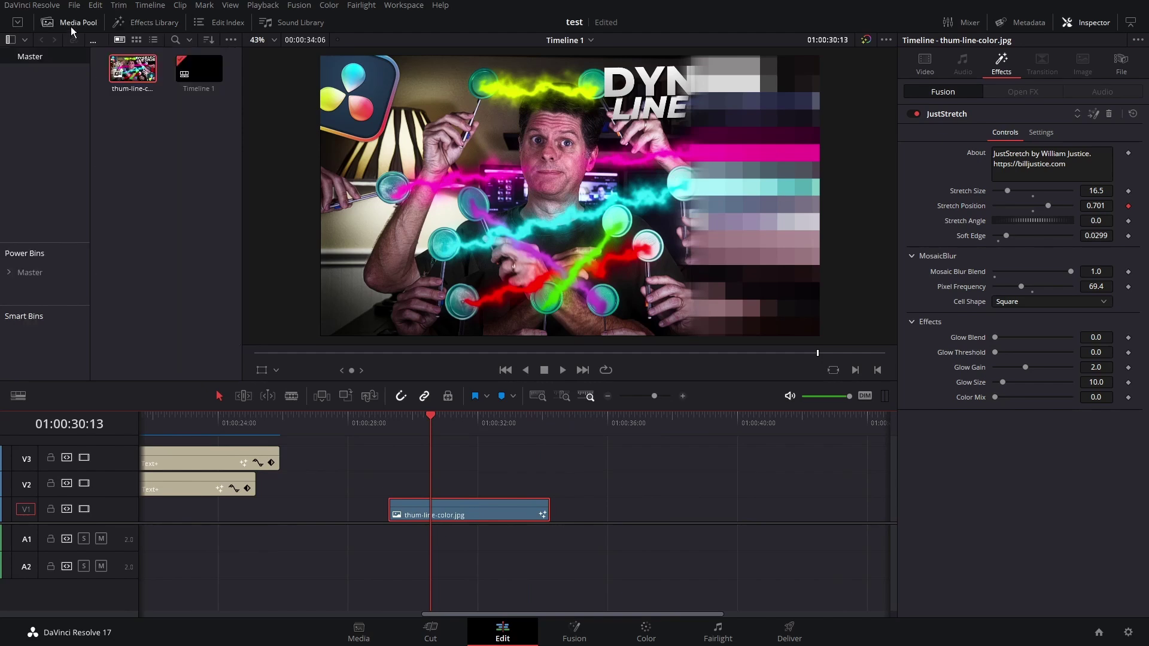
{"action": "left_click_drag", "start_coordinate": [142, 78], "coordinate": [600, 499]}
{"action": "left_click", "coordinate": [638, 429]}
{"action": "left_click", "coordinate": [690, 513]}
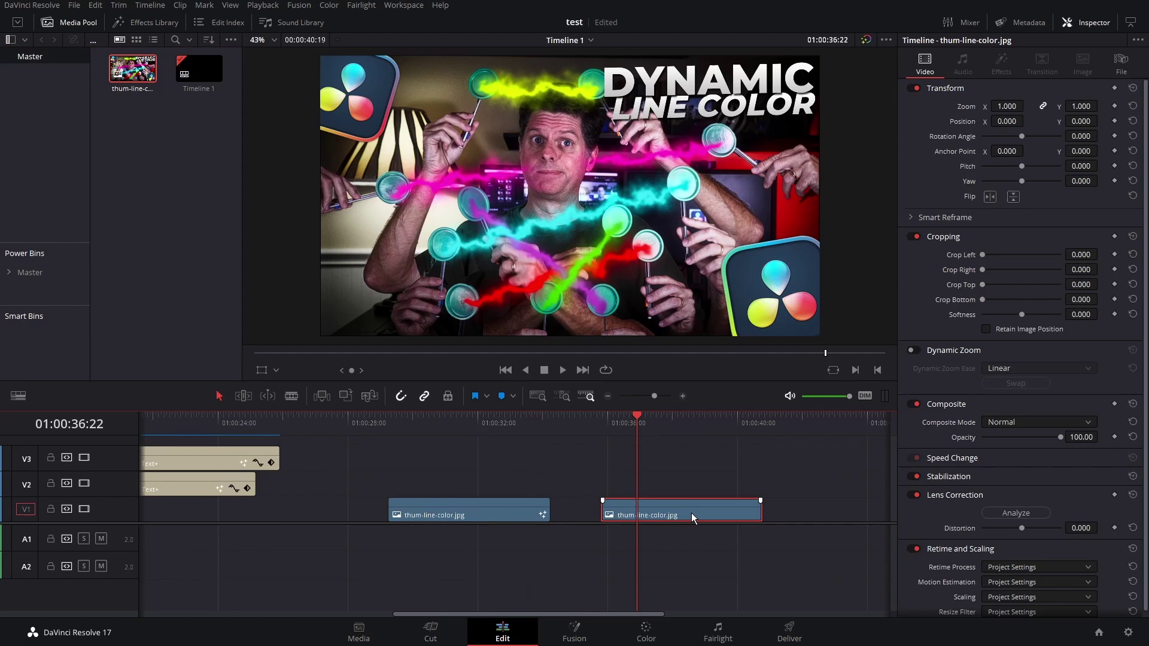
Convert the second image clip into a Fusion clip and apply the JustStretch effect to it
{"action": "left_click", "coordinate": [148, 22]}
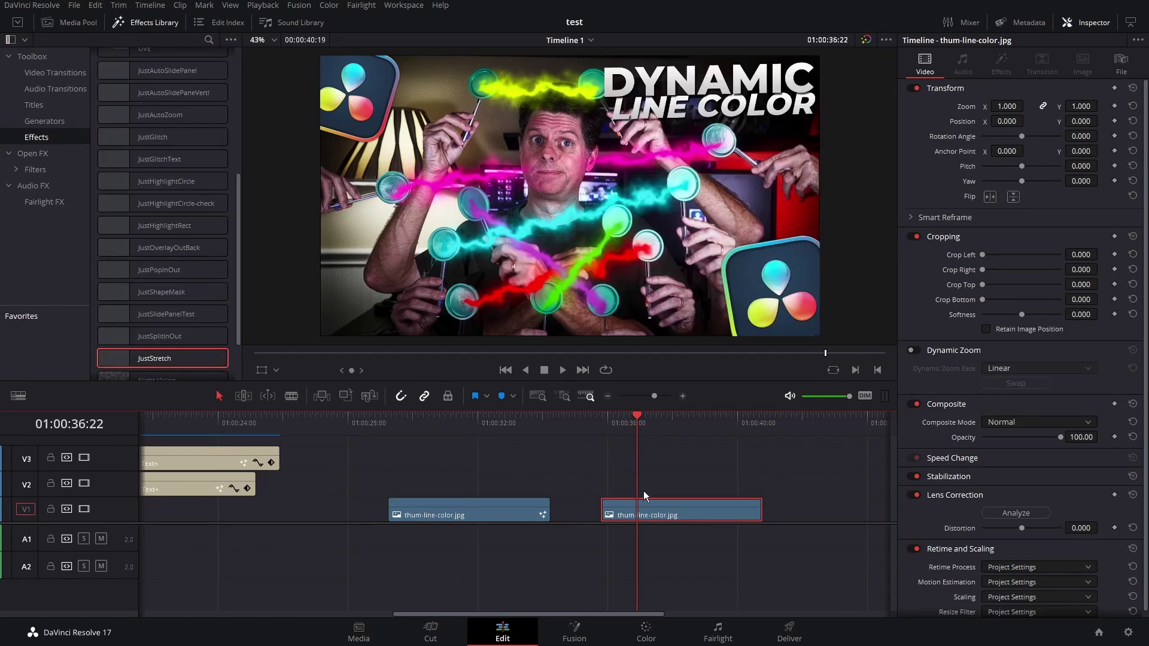
{"action": "right_click", "coordinate": [663, 509]}
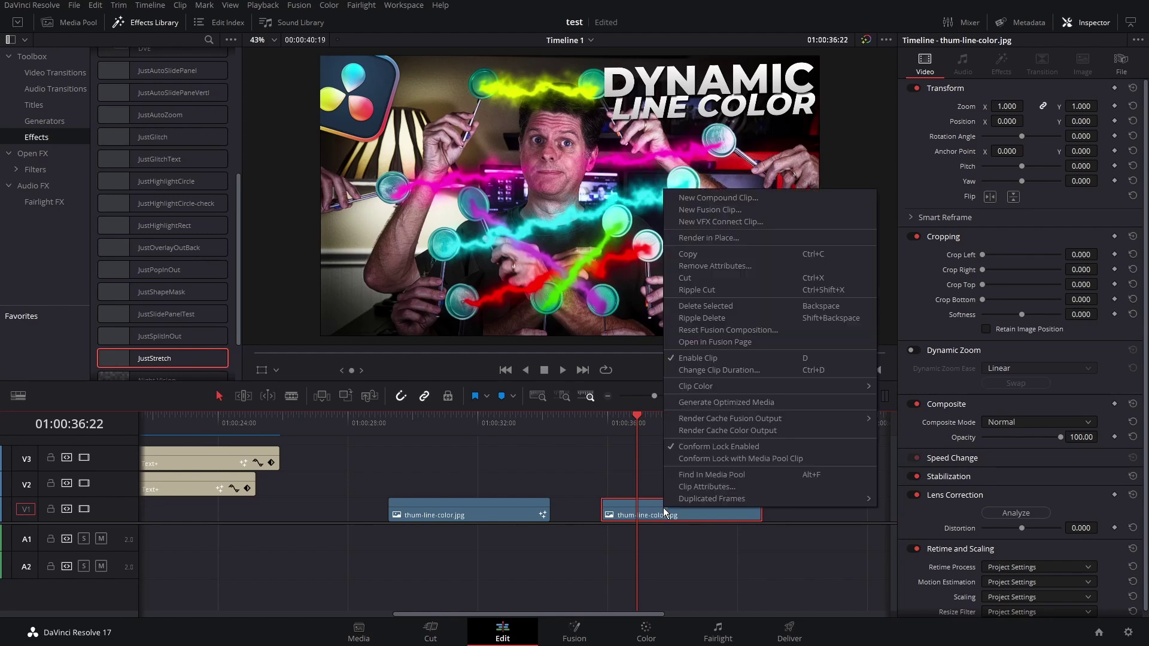
{"action": "left_click", "coordinate": [710, 210]}
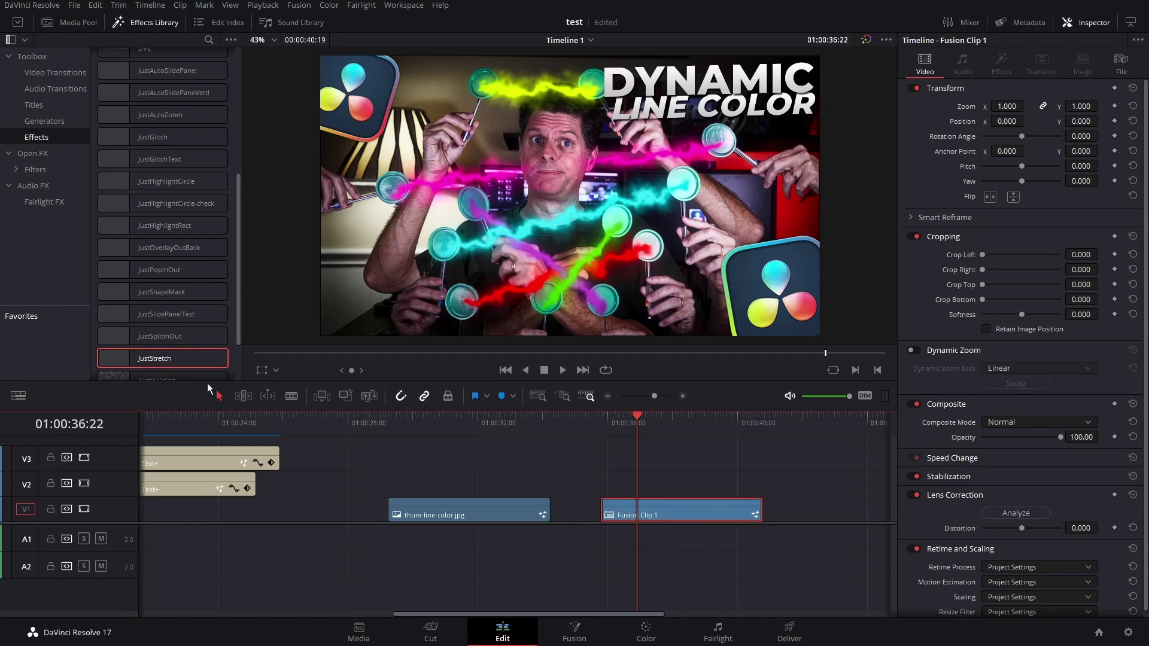
{"action": "left_click_drag", "start_coordinate": [156, 358], "coordinate": [681, 508]}
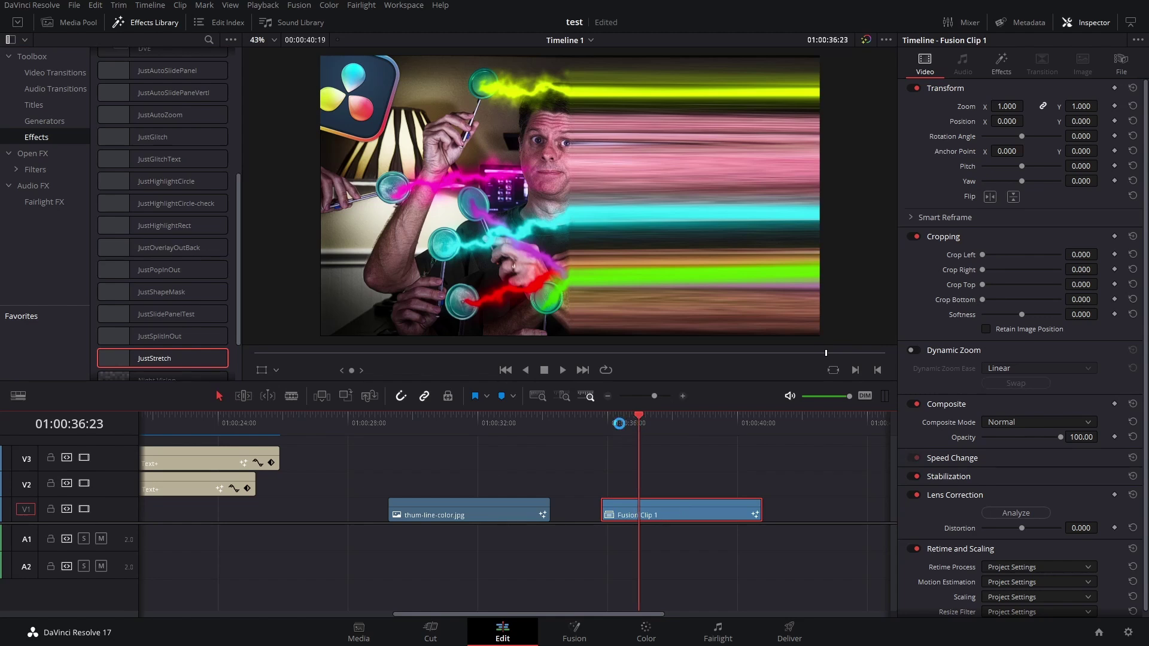
Keyframe the Fusion clip's Stretch Position at 0.5 on its first frame and set it to 0.173 at 01:00:37:19
{"action": "key", "text": "Up"}
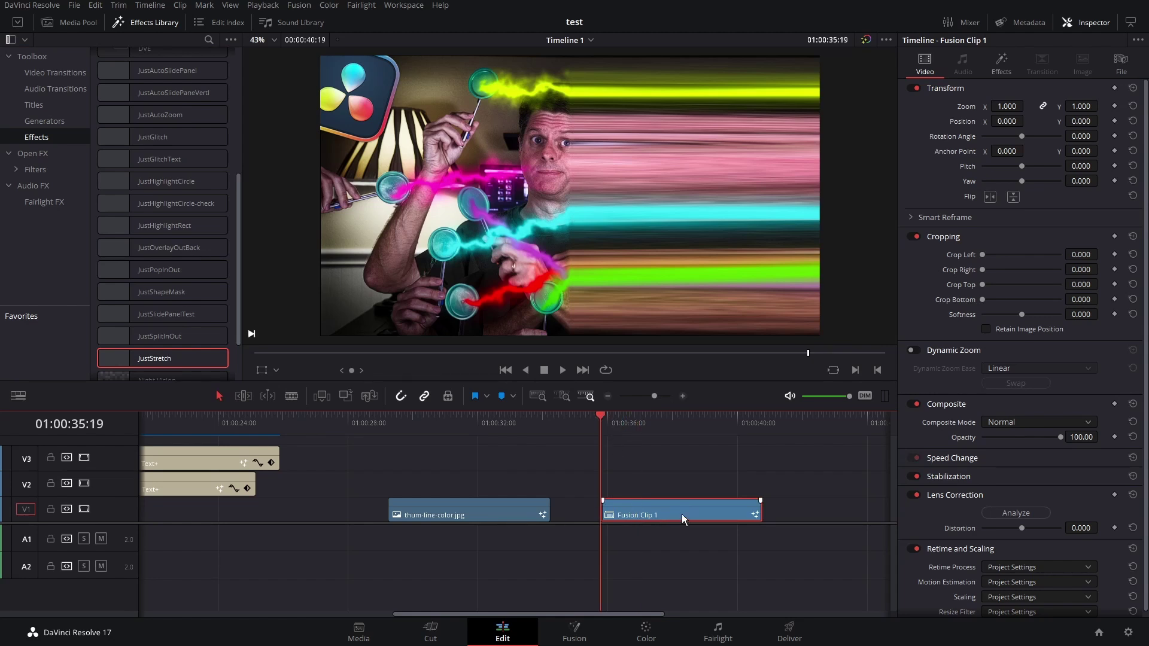
{"action": "left_click", "coordinate": [1003, 66]}
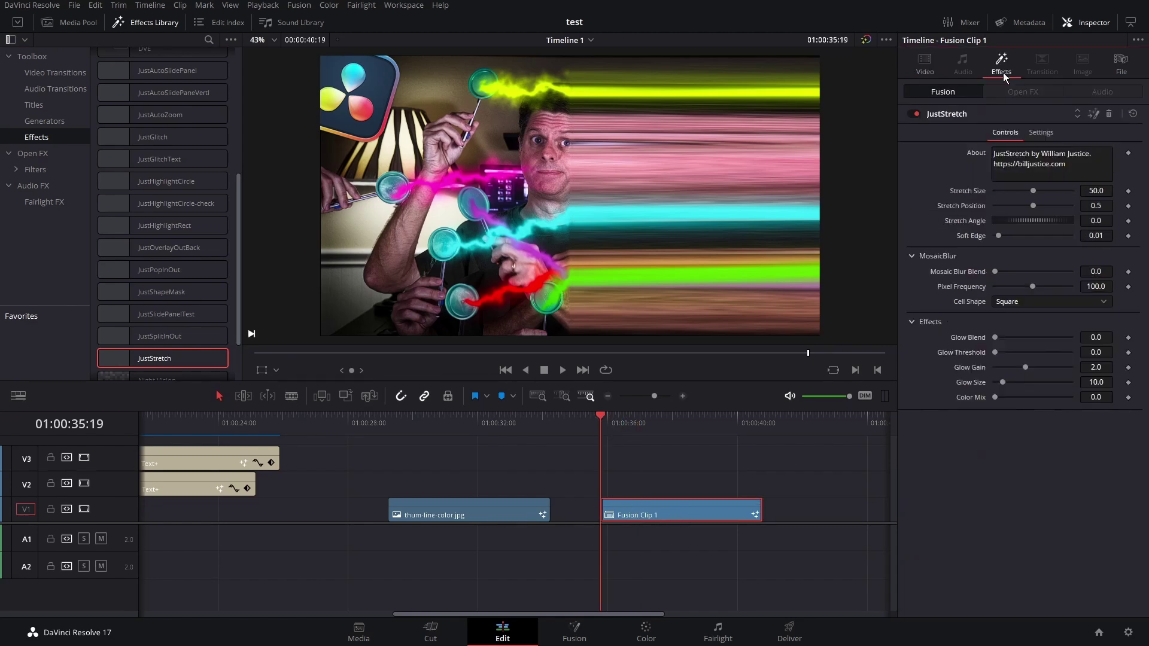
{"action": "left_click", "coordinate": [1129, 206]}
{"action": "key", "text": "space"}
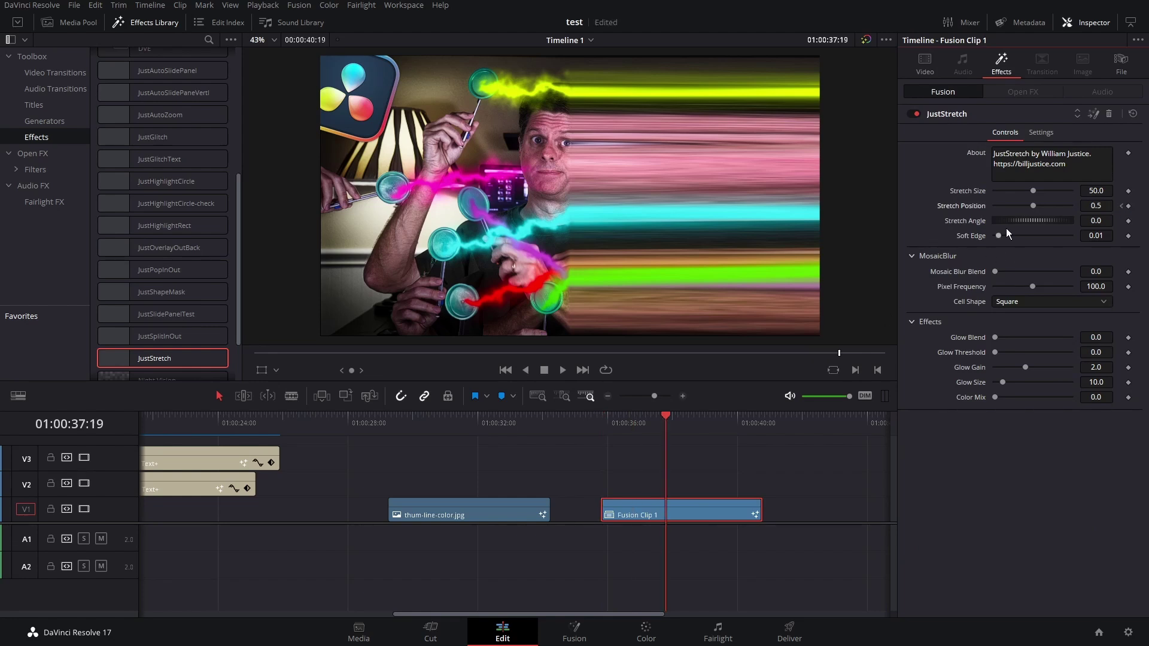
{"action": "left_click_drag", "start_coordinate": [1033, 205], "coordinate": [1008, 207]}
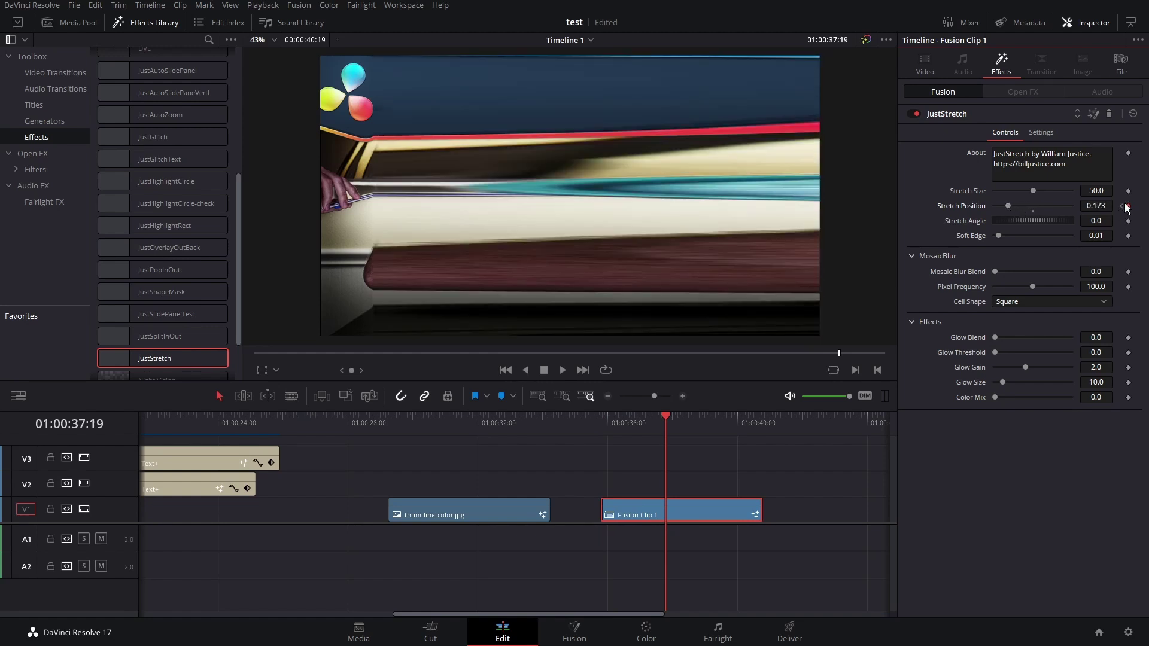
Check the Fusion clip's Stretch Position keyframes one after the other and return the playhead to the start of the clip
{"action": "left_click", "coordinate": [1123, 207]}
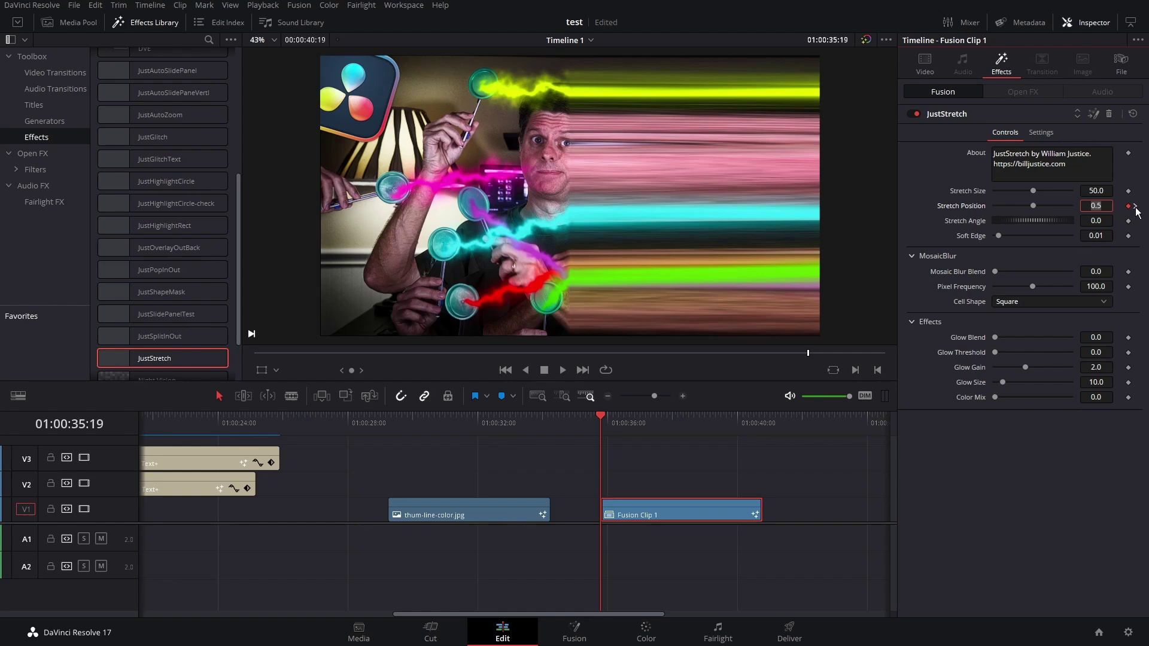
{"action": "left_click", "coordinate": [1137, 208]}
{"action": "left_click", "coordinate": [604, 423]}
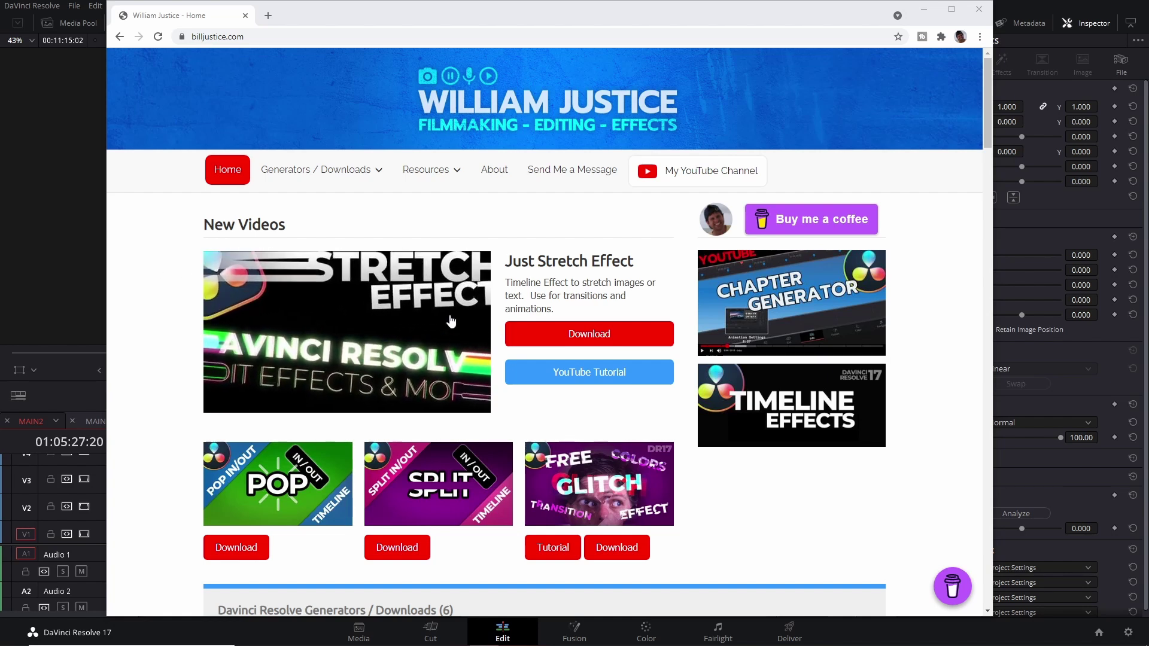
View the website's Timeline Effects download page, then switch to the DRFX folder and open JustStretch.drfx for installation
{"action": "left_click", "coordinate": [789, 409]}
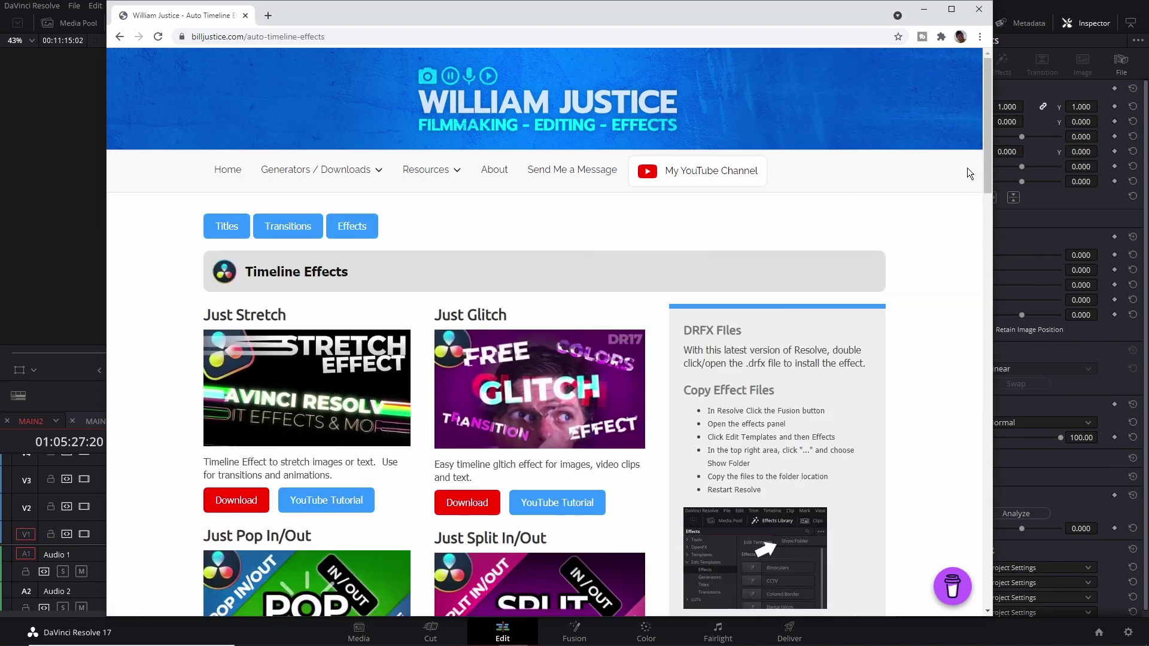
{"action": "left_click_drag", "start_coordinate": [987, 174], "coordinate": [152, 478]}
{"action": "key", "text": "alt+Tab"}
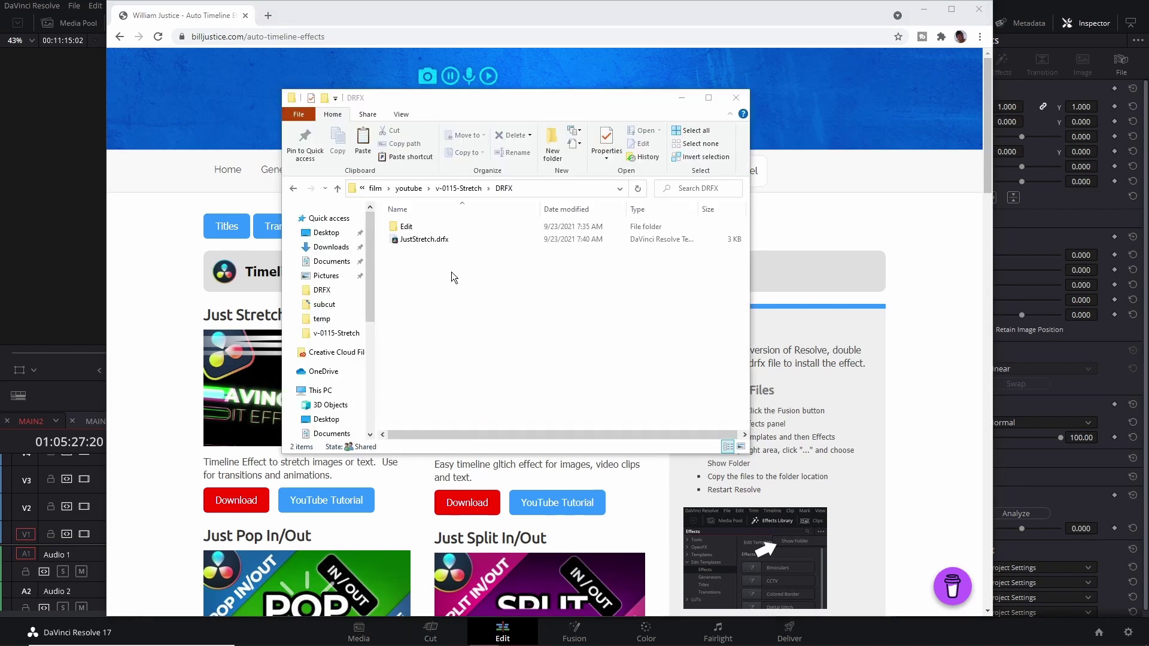
{"action": "double_click", "coordinate": [427, 240]}
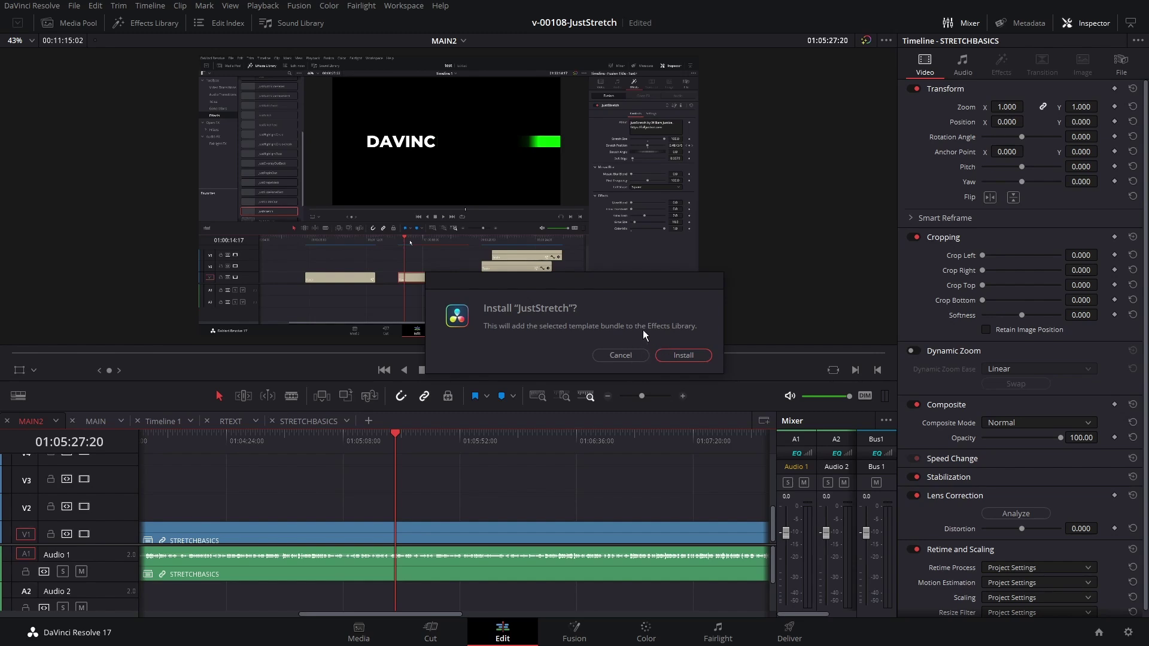
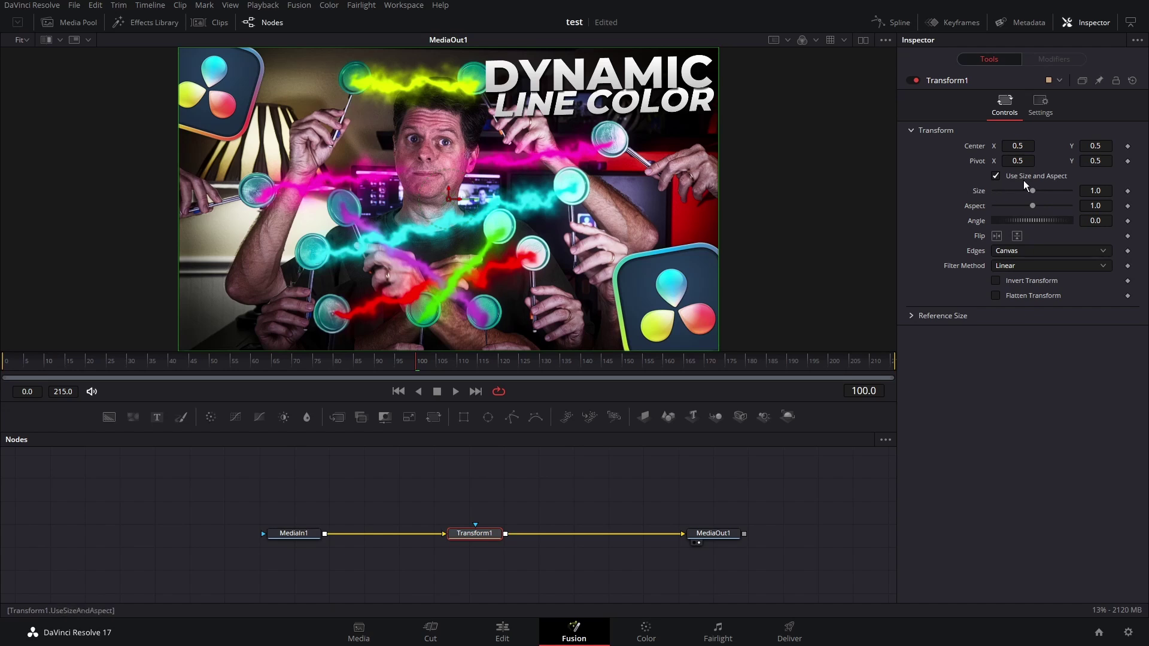
Turn off Use Size and Aspect on Transform1, set its X Size to 2.71, and connect a Rectangle mask to it
{"action": "left_click", "coordinate": [998, 177]}
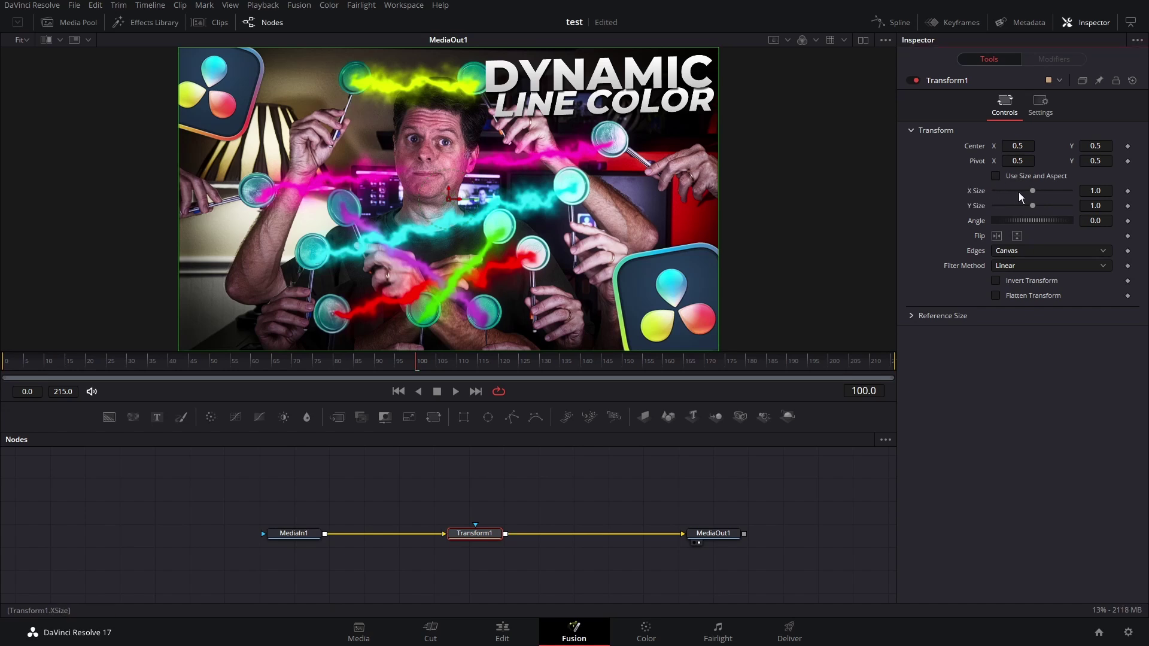
{"action": "mouse_move", "coordinate": [1033, 193]}
{"action": "left_mouse_down"}
{"action": "mouse_move", "coordinate": [1062, 196]}
{"action": "mouse_move", "coordinate": [1034, 195]}
{"action": "mouse_move", "coordinate": [1051, 194]}
{"action": "left_mouse_up"}
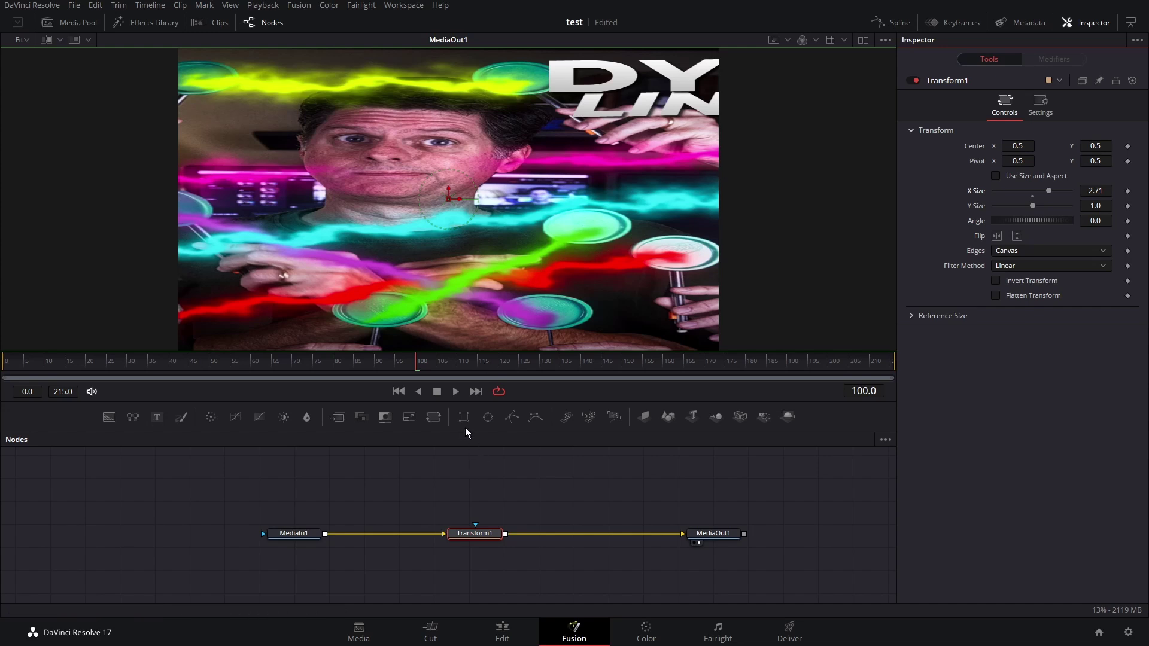
{"action": "left_click_drag", "start_coordinate": [463, 417], "coordinate": [476, 531]}
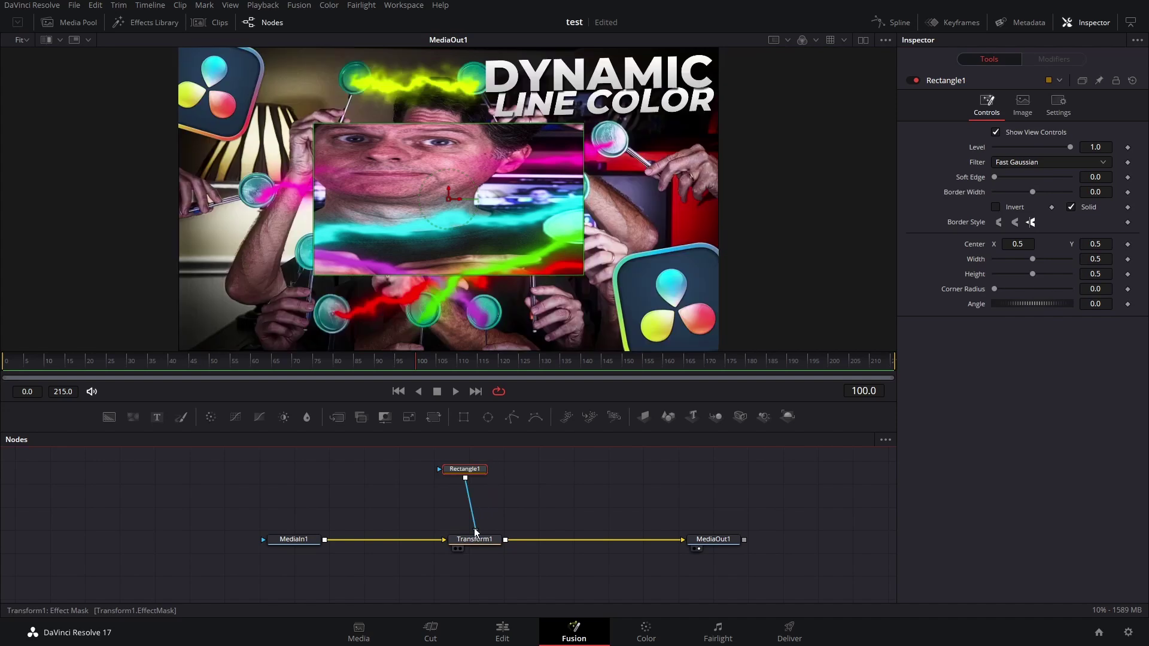
{"action": "left_click_drag", "start_coordinate": [473, 475], "coordinate": [488, 468]}
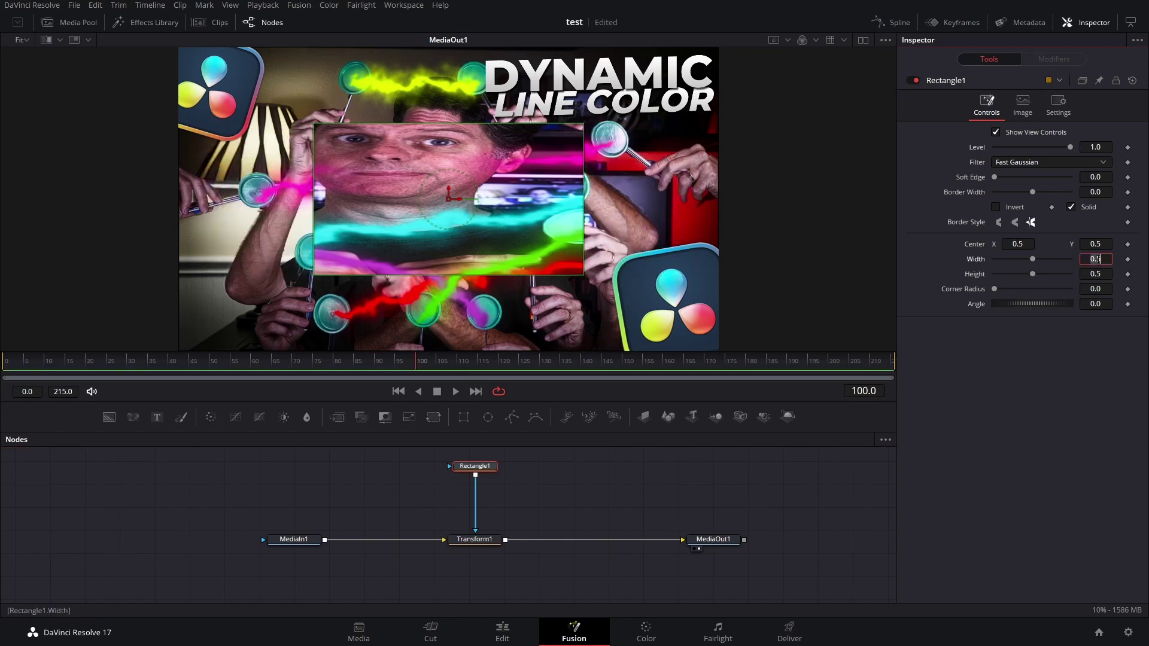
Set Rectangle1's Width and Height to 1.0 and its Center X to 1.0
{"action": "key", "text": "Tab"}
{"action": "type", "text": "1"}
{"action": "key", "text": "Return"}
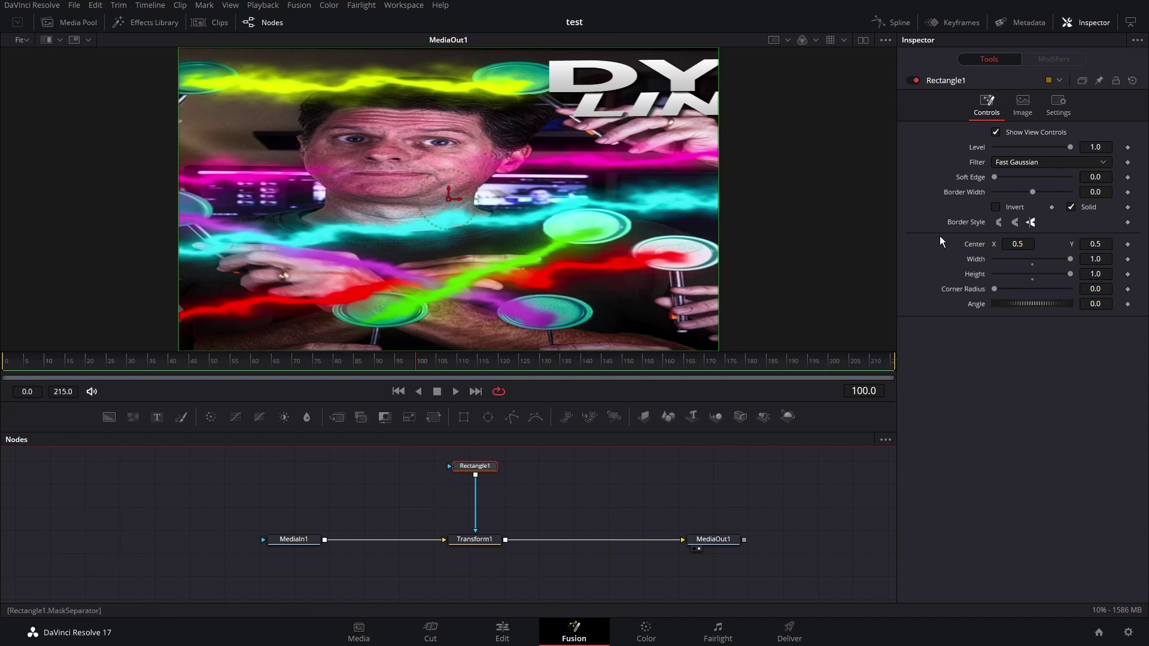
{"action": "left_click_drag", "start_coordinate": [1018, 243], "coordinate": [1137, 243]}
{"action": "left_click", "coordinate": [1017, 243]}
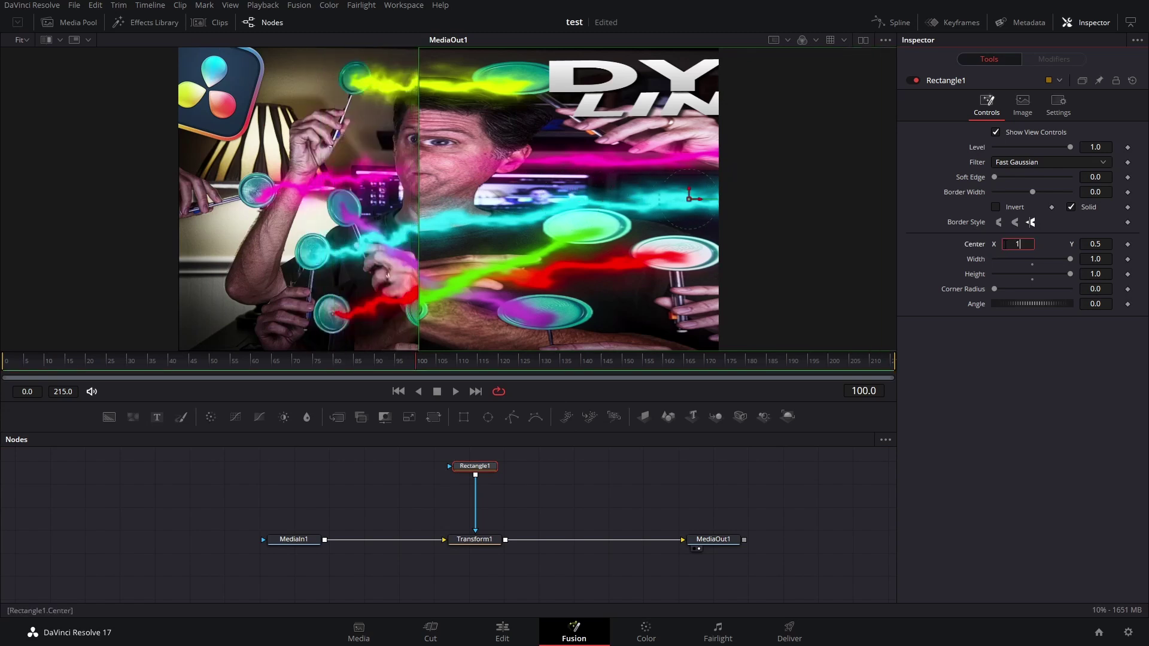
{"action": "type", "text": "1"}
{"action": "key", "text": "Return"}
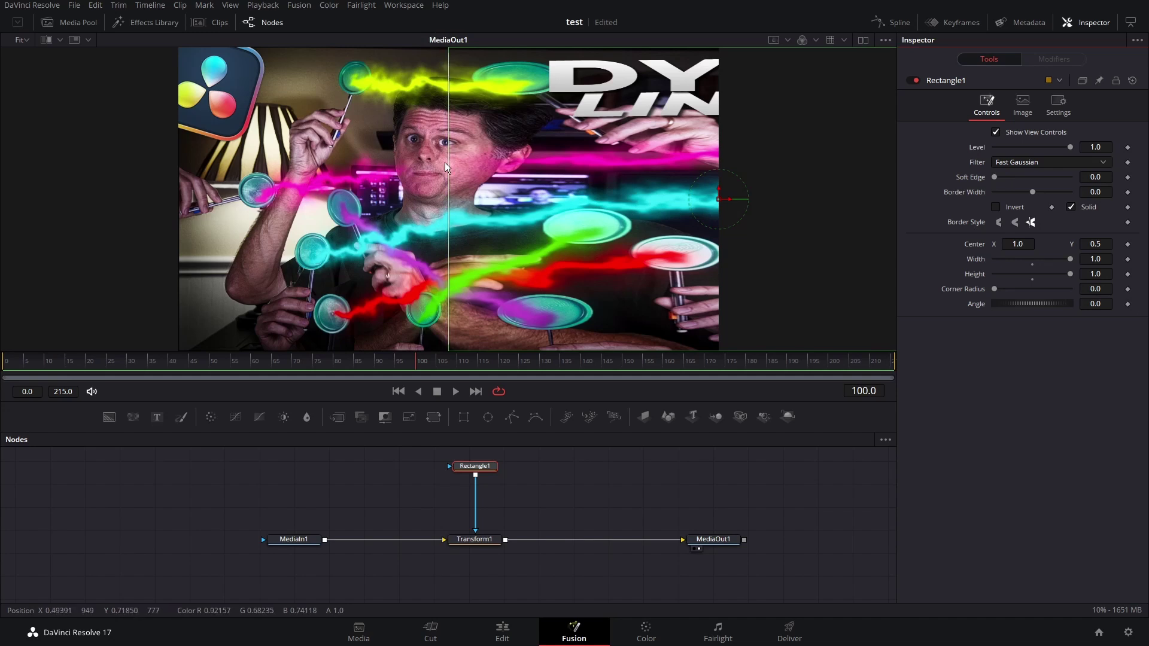
Vary the horizontal stretch on Transform1 by raising its X Size to 4.75 and lowering it to 3.6
{"action": "left_click", "coordinate": [473, 539]}
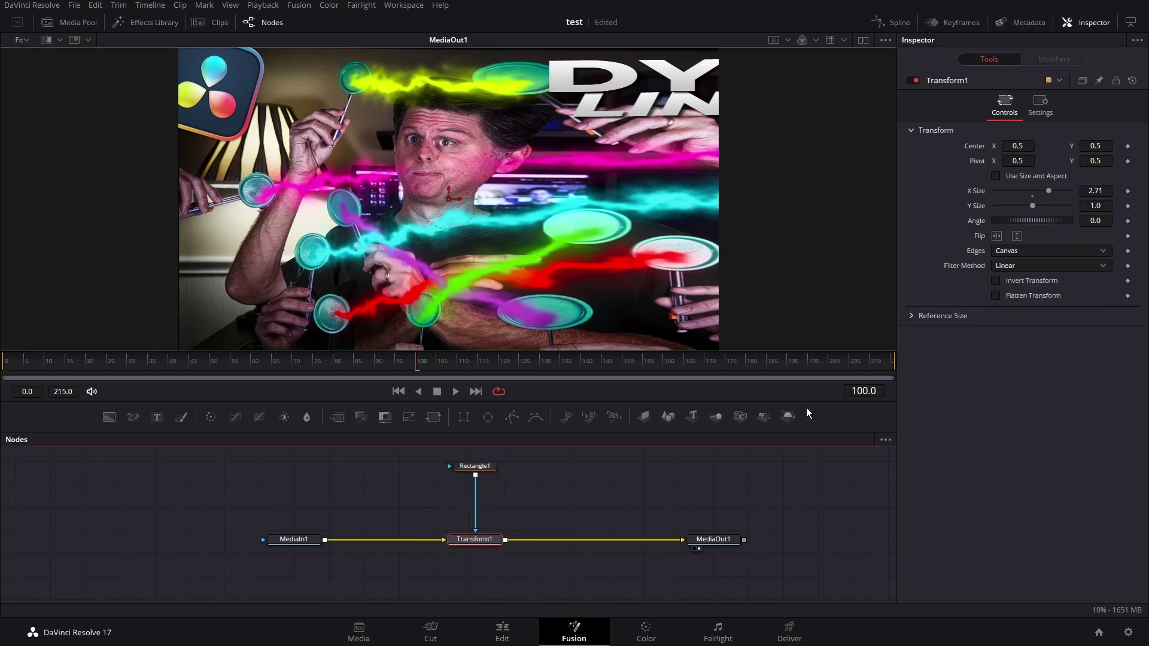
{"action": "mouse_move", "coordinate": [1050, 193]}
{"action": "left_mouse_down"}
{"action": "mouse_move", "coordinate": [1041, 193]}
{"action": "mouse_move", "coordinate": [1070, 192]}
{"action": "left_mouse_up"}
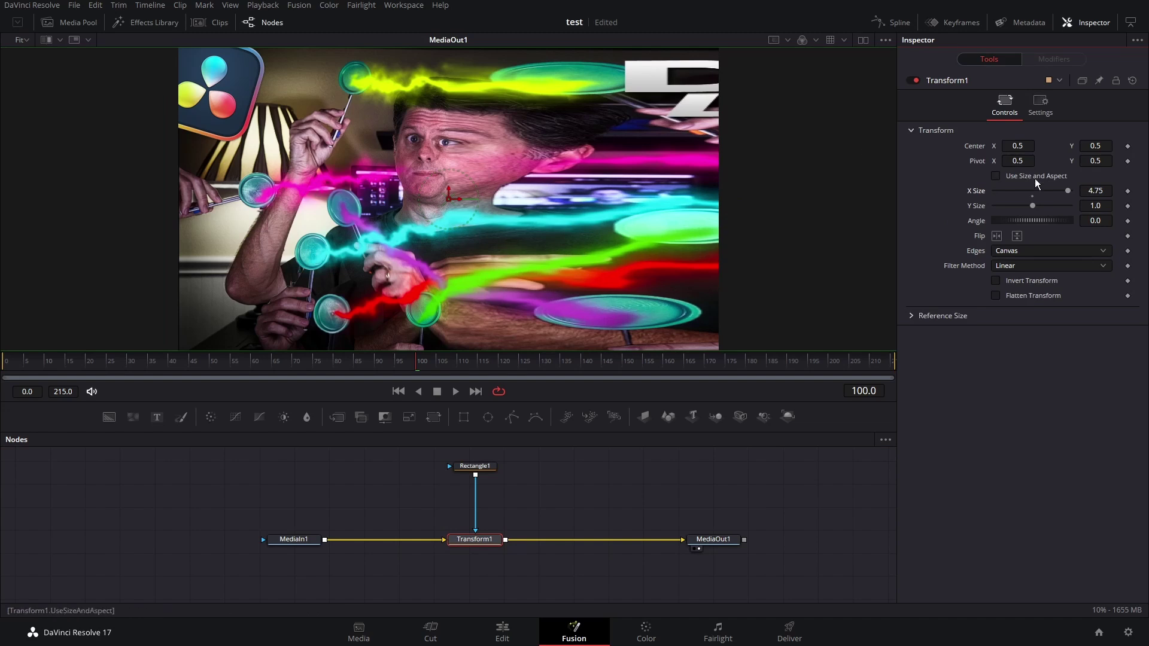
{"action": "left_click_drag", "start_coordinate": [1068, 191], "coordinate": [1058, 192]}
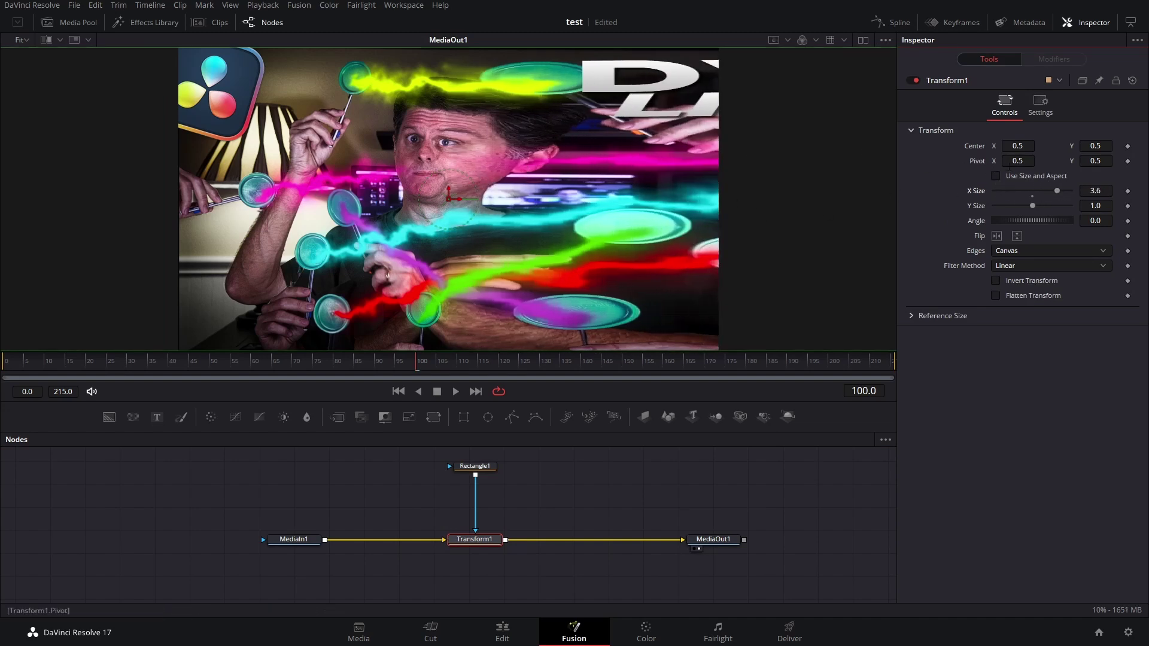
Disconnect the Rectangle1 mask from Transform1, move the transform's Pivot X to 0.263 and on to 0.307, and reconnect the mask
{"action": "left_click_drag", "start_coordinate": [1019, 161], "coordinate": [880, 160]}
{"action": "left_click_drag", "start_coordinate": [475, 531], "coordinate": [483, 523]}
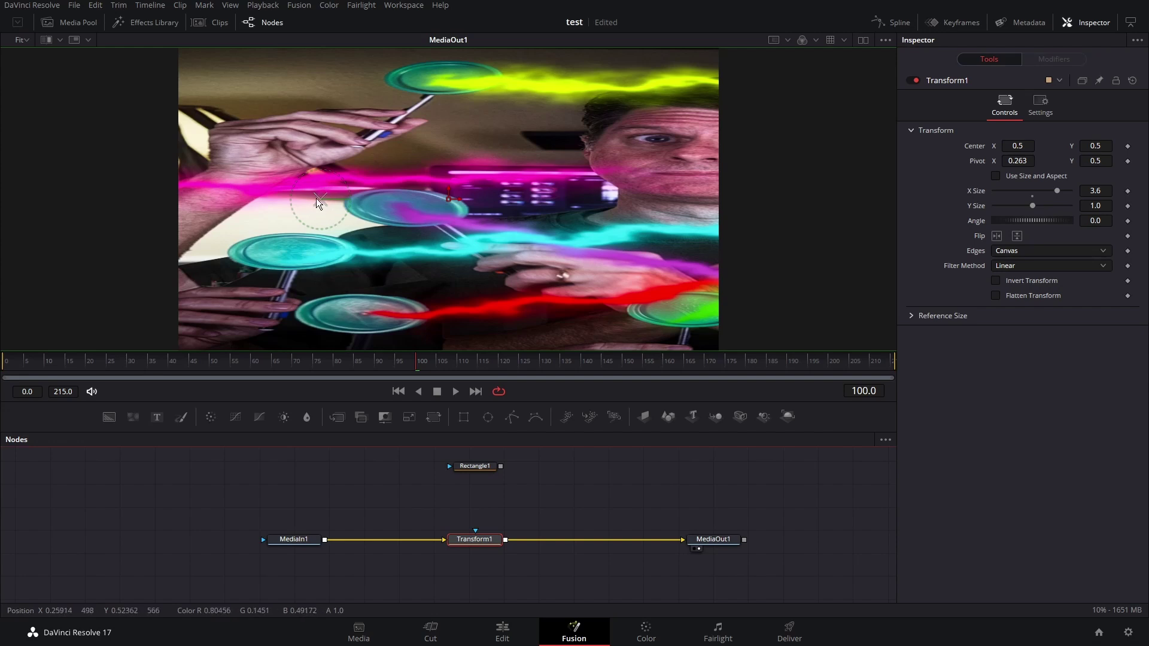
{"action": "left_click_drag", "start_coordinate": [1018, 160], "coordinate": [1044, 160]}
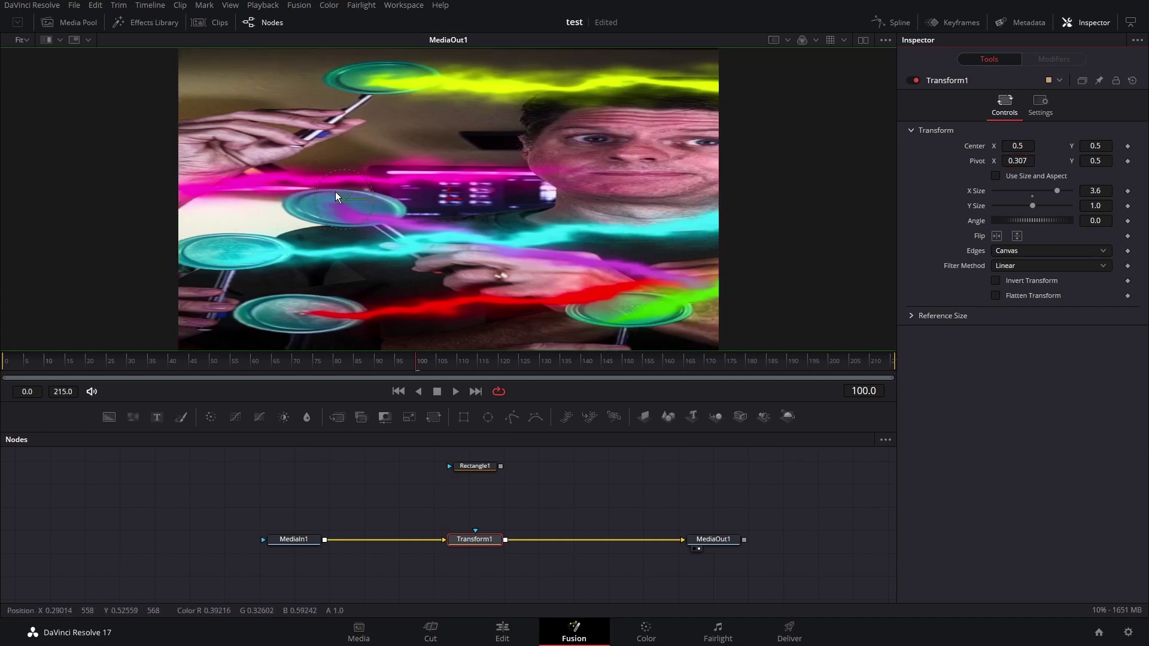
{"action": "left_click_drag", "start_coordinate": [501, 467], "coordinate": [473, 542]}
Add the expression Point(.5+Transform1.Pivot.X, 0.5) to Rectangle1's Center so the mask follows the transform's pivot
{"action": "left_click", "coordinate": [474, 467]}
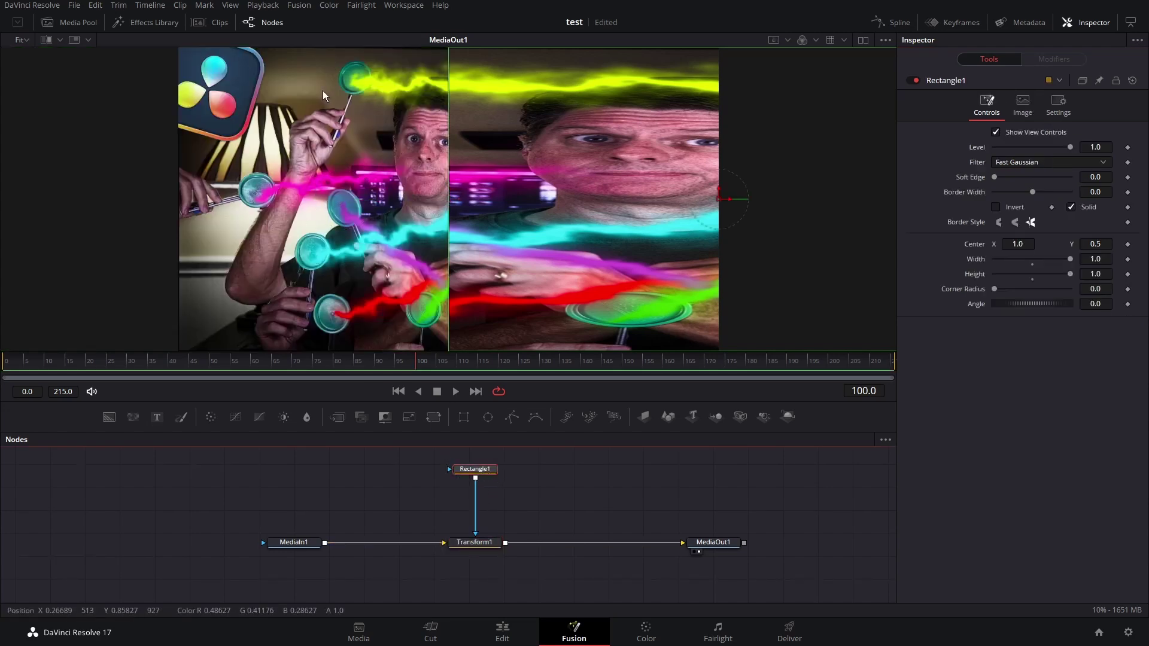
{"action": "right_click", "coordinate": [976, 246]}
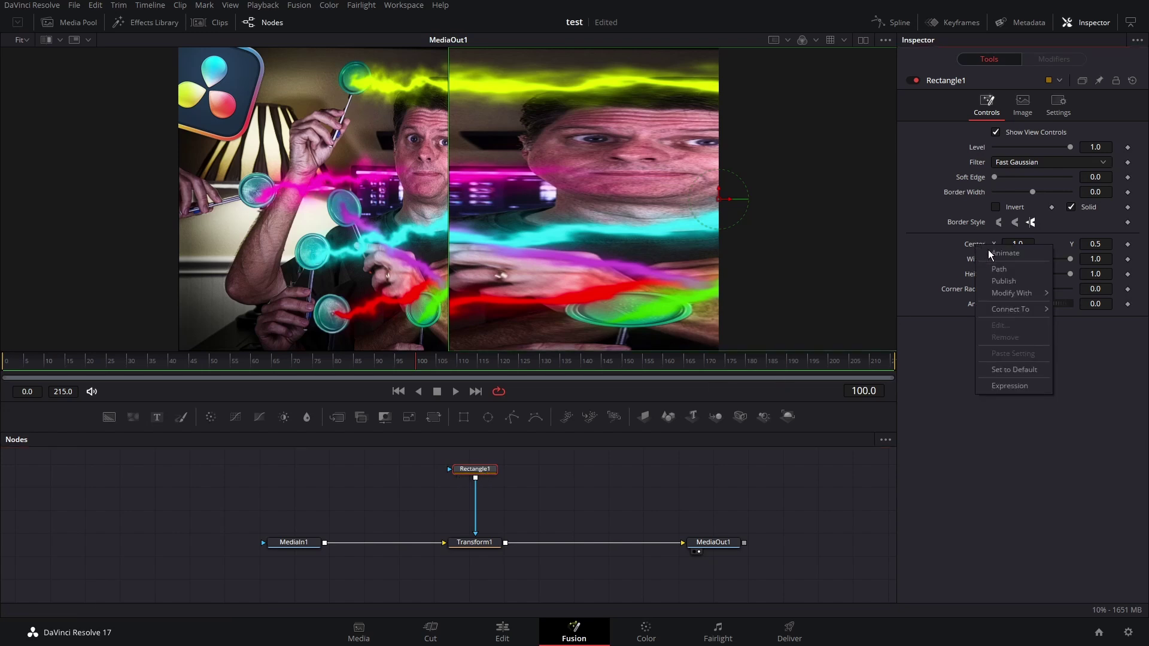
{"action": "left_click", "coordinate": [1010, 386]}
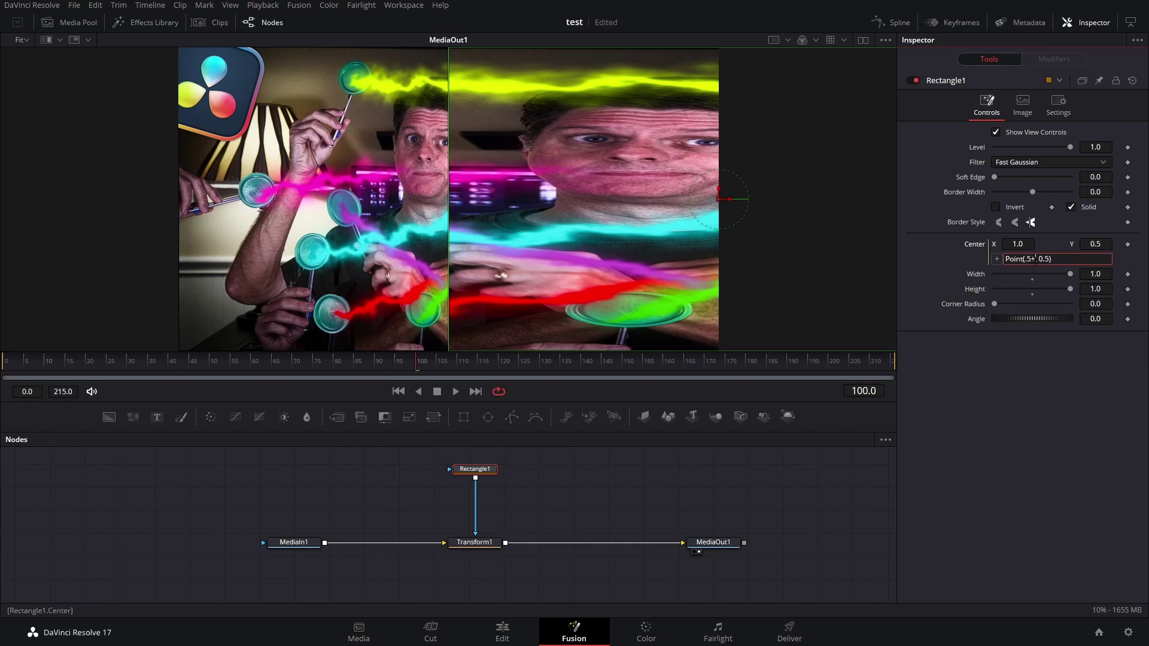
{"action": "type", "text": ".5+Transform1.Pivot.X,"}
{"action": "key", "text": "Return"}
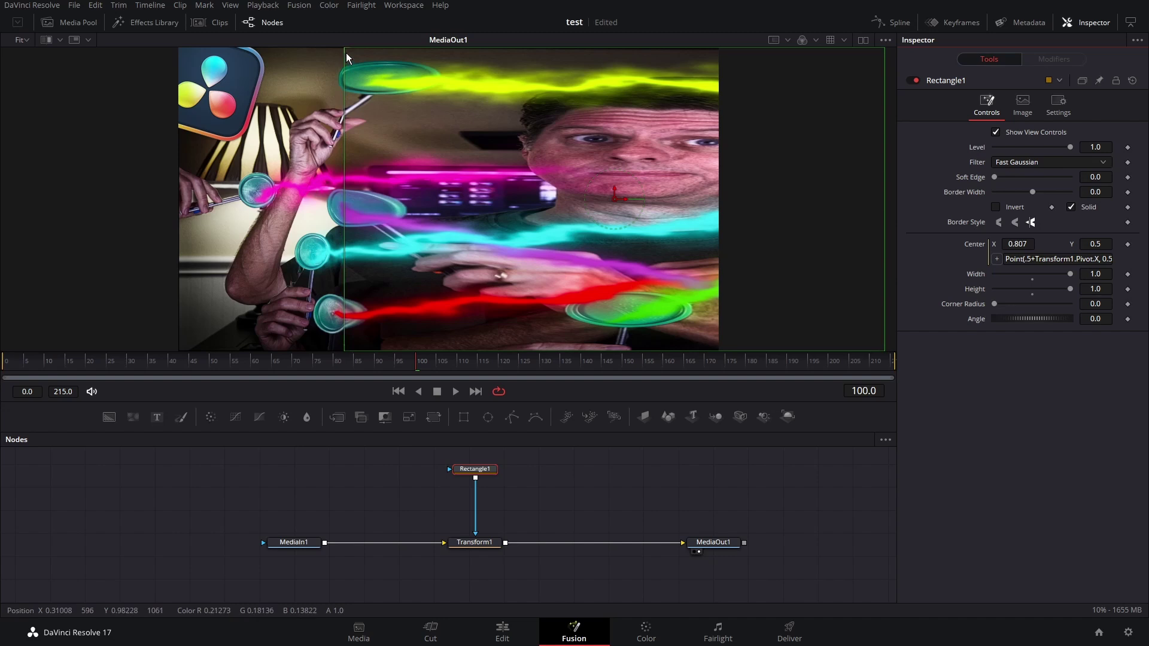
Test the linked mask by moving Transform1's Pivot X to 0.333, 0.348 and 0.327
{"action": "left_click", "coordinate": [475, 542]}
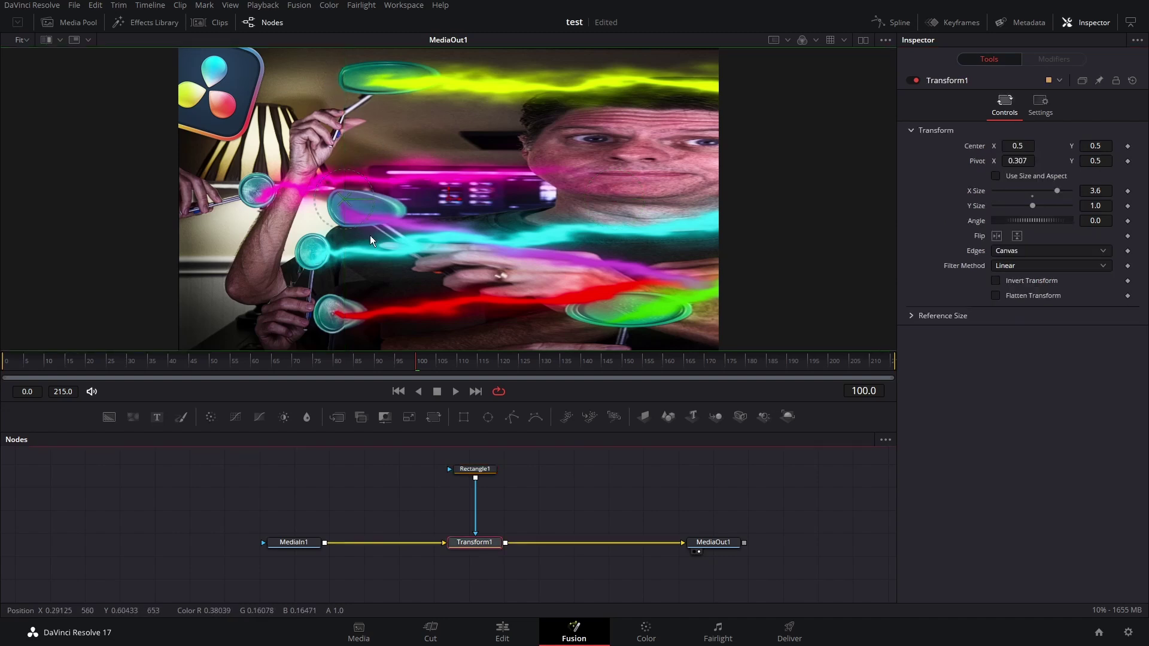
{"action": "left_click", "coordinate": [482, 475]}
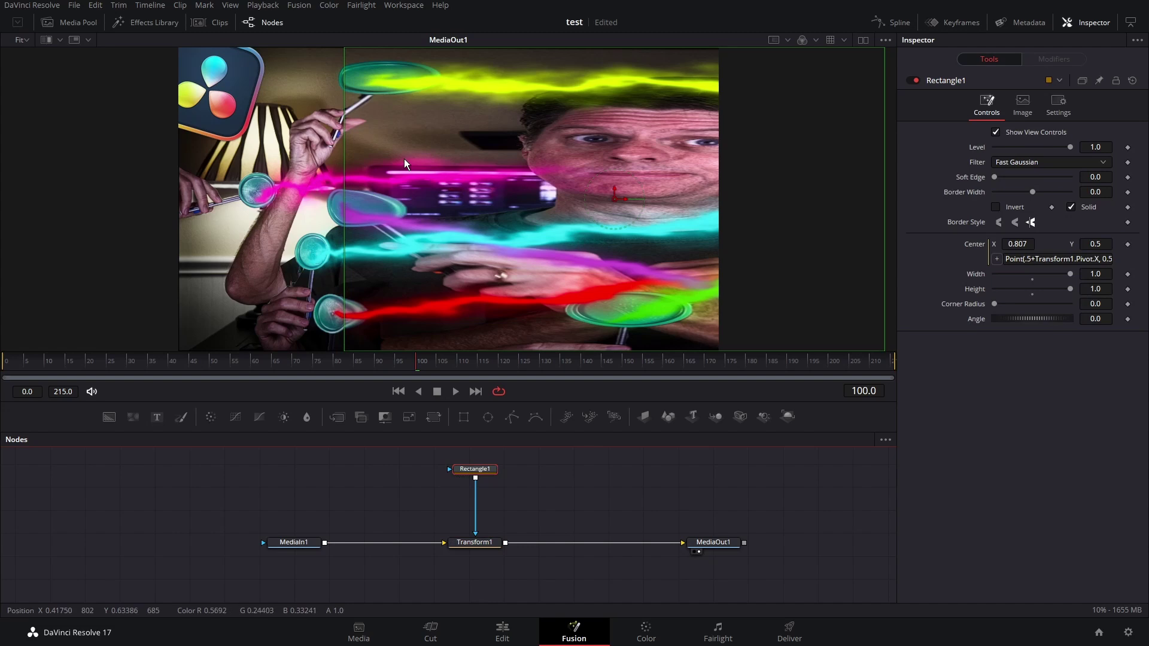
{"action": "left_click", "coordinate": [474, 543]}
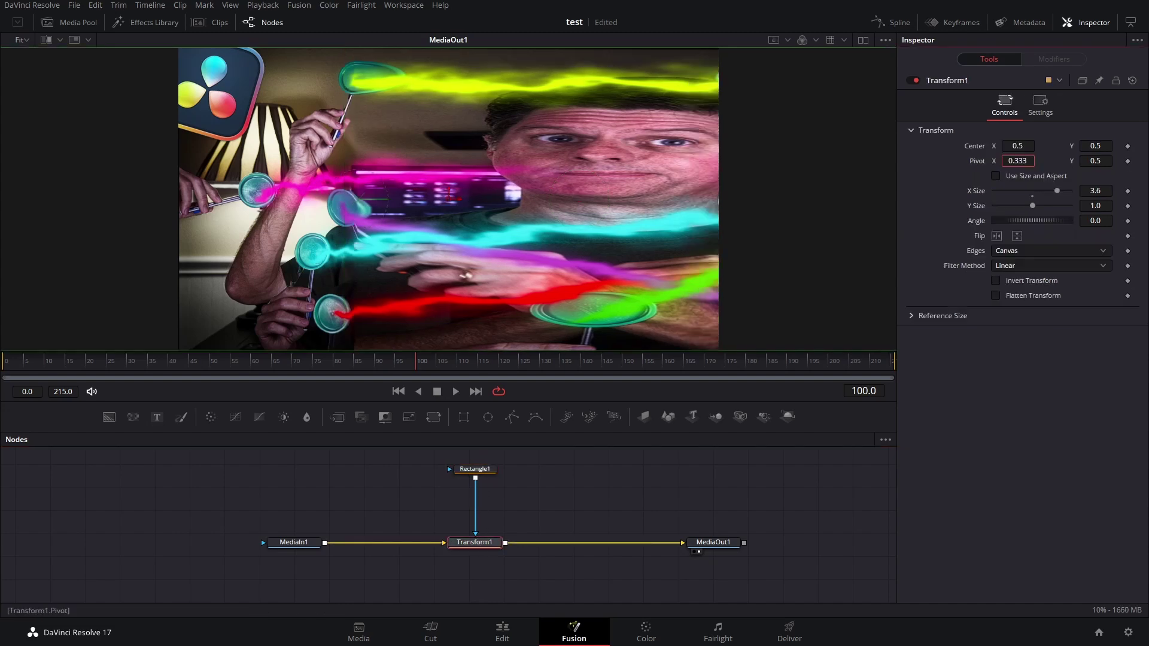
{"action": "left_click_drag", "start_coordinate": [1018, 160], "coordinate": [473, 172]}
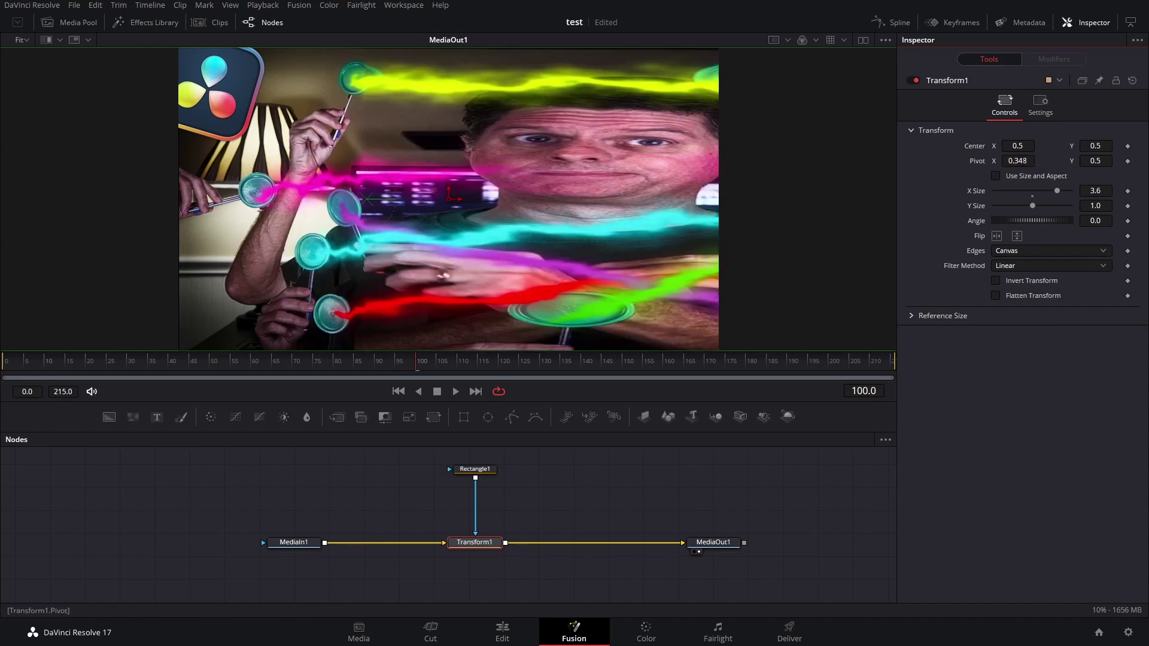
{"action": "left_click_drag", "start_coordinate": [1018, 160], "coordinate": [1063, 194]}
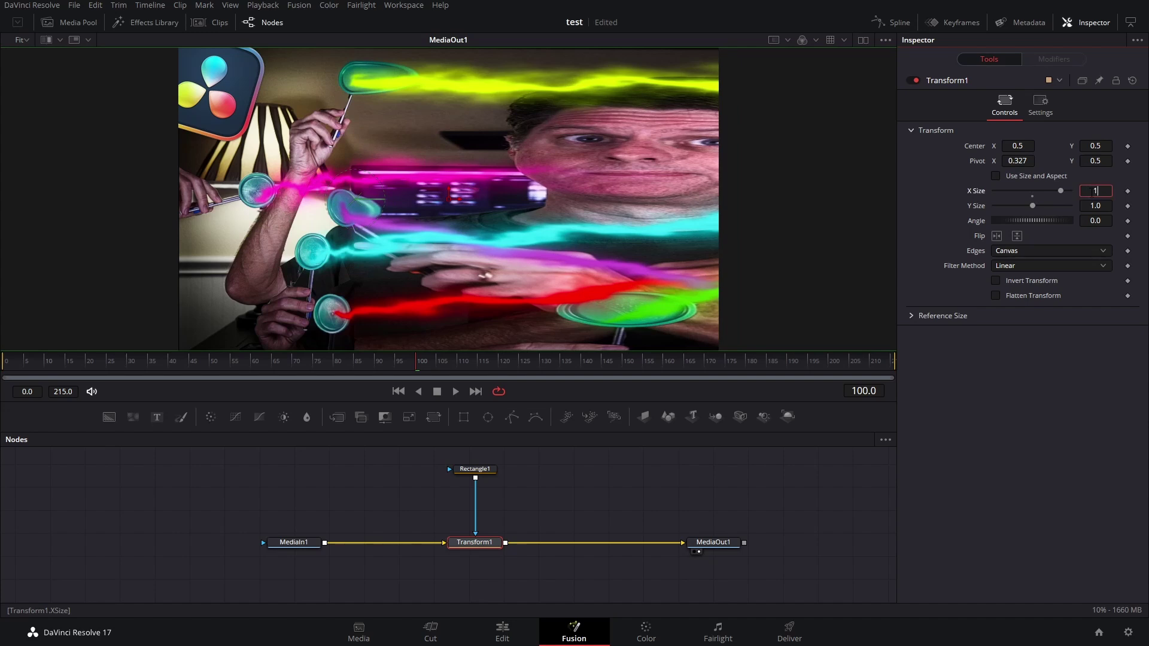
Try an X Size of 100 on Transform1, reduce it to 5.0, and move its Pivot X to 0.521
{"action": "left_click", "coordinate": [1092, 193]}
{"action": "type", "text": "100"}
{"action": "key", "text": "Return"}
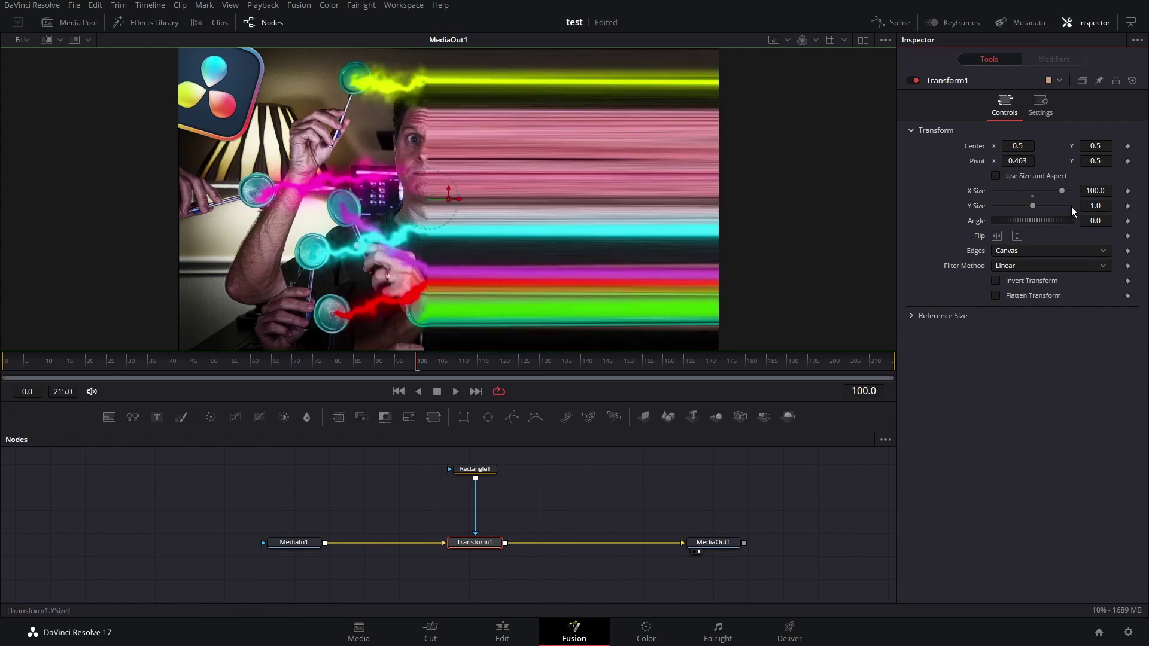
{"action": "type", "text": "5"}
{"action": "key", "text": "Return"}
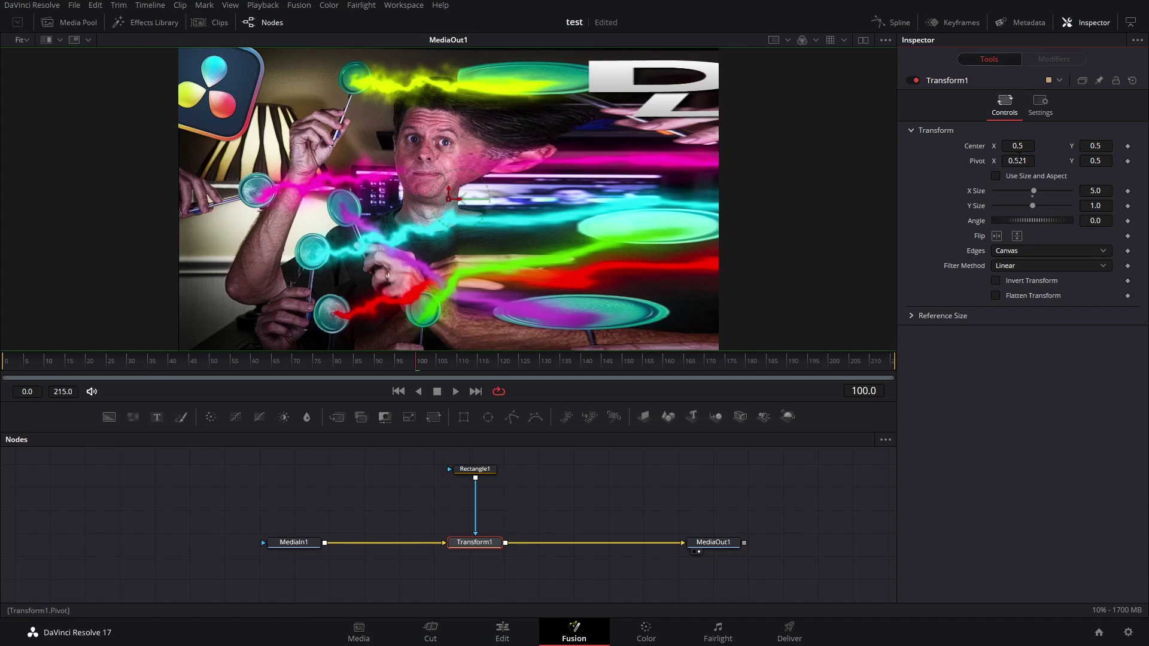
Try rotating the stretched area by setting Transform1's Angle to -60
{"action": "left_click", "coordinate": [479, 545]}
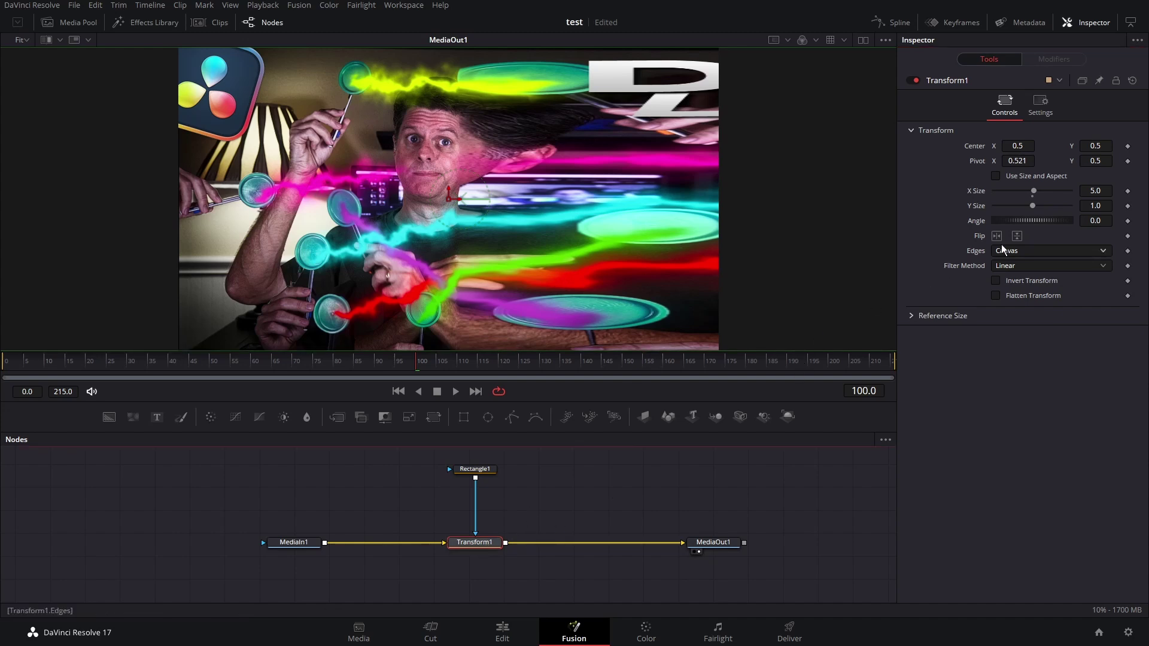
{"action": "left_click_drag", "start_coordinate": [1039, 223], "coordinate": [476, 81]}
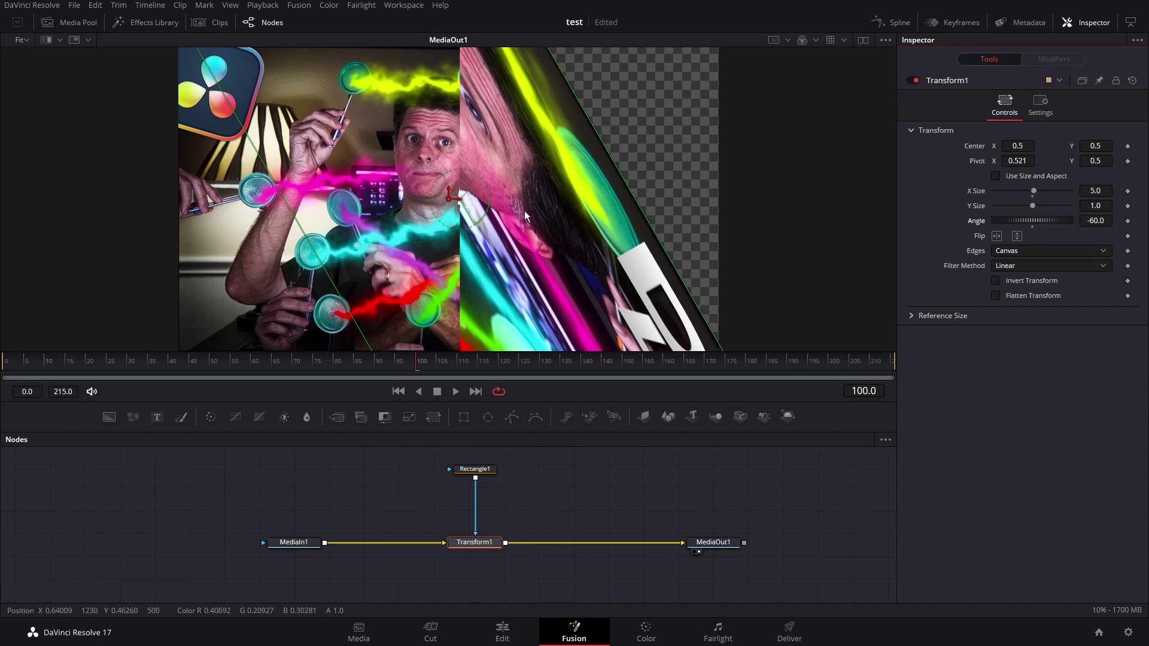
Insert a second Transform node between MediaIn1 and Transform1 and set its Angle to 90
{"action": "left_click_drag", "start_coordinate": [294, 542], "coordinate": [251, 542]}
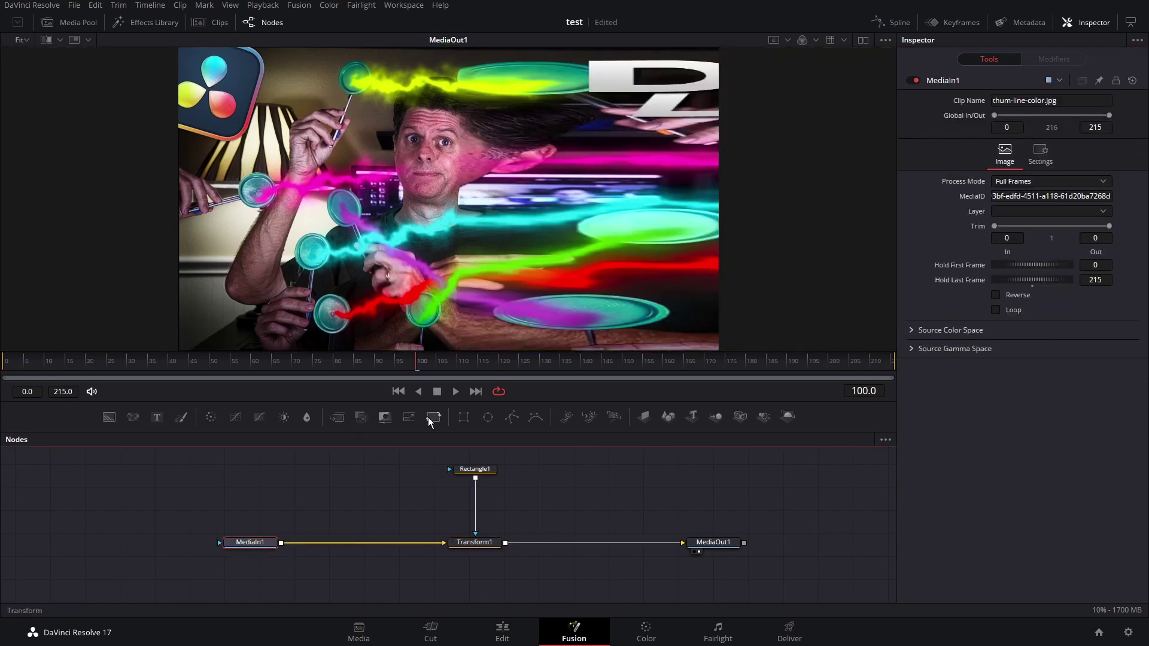
{"action": "left_click_drag", "start_coordinate": [364, 539], "coordinate": [370, 547]}
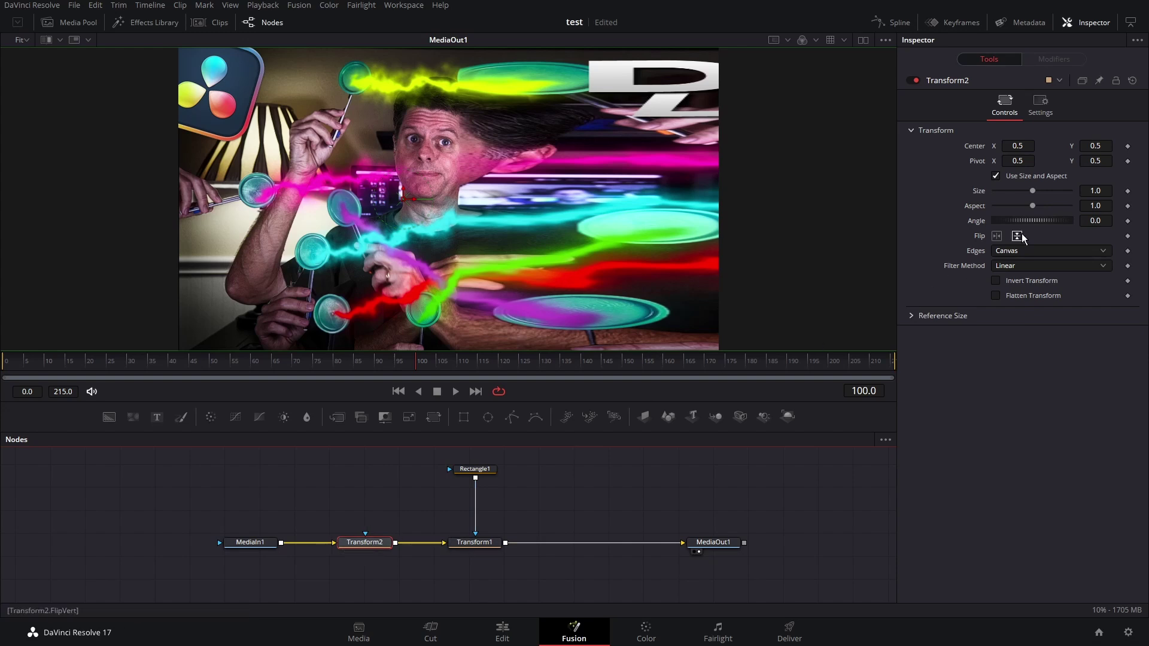
{"action": "left_click_drag", "start_coordinate": [1034, 222], "coordinate": [1039, 224]}
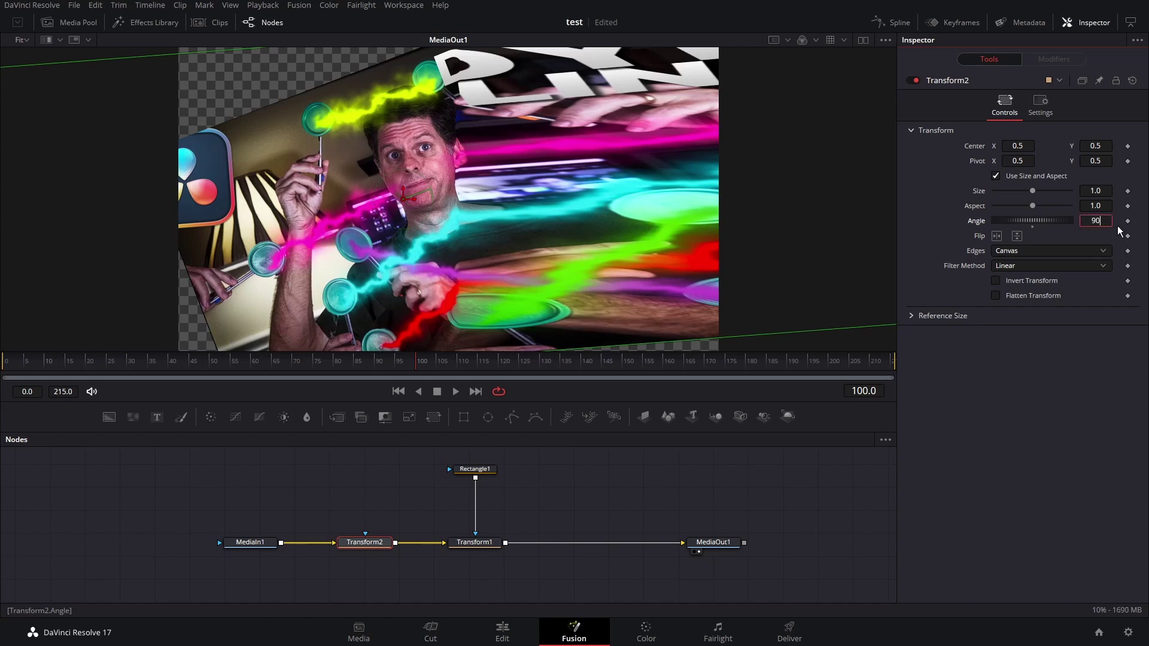
{"action": "type", "text": "90"}
{"action": "key", "text": "Return"}
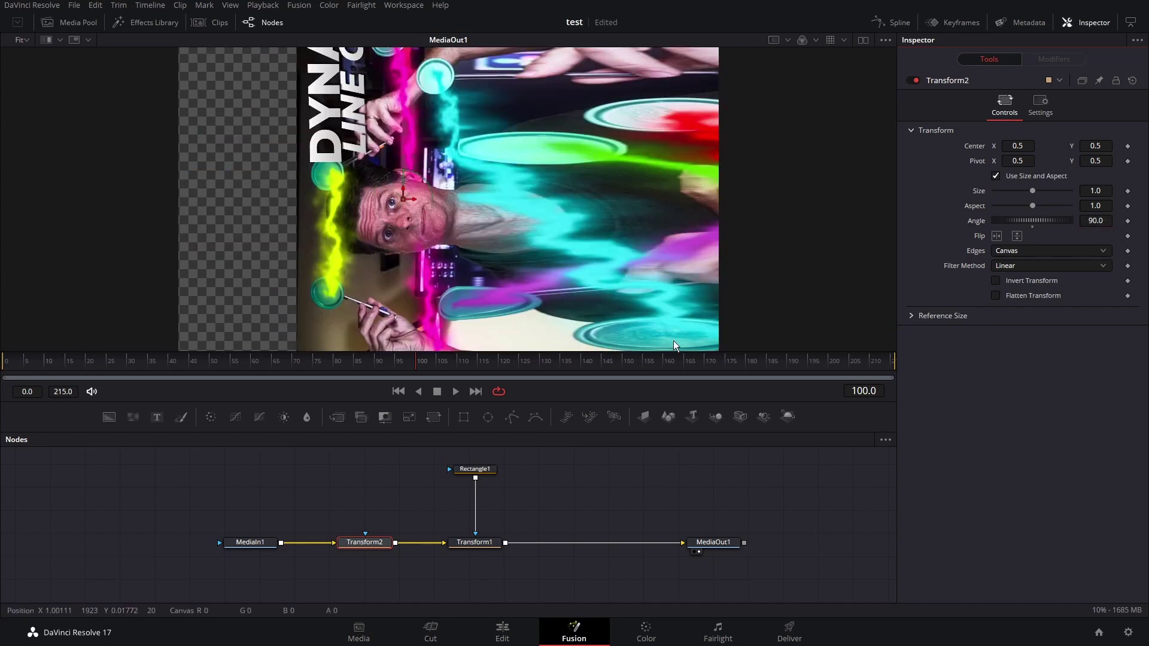
Insert a third Transform node between Transform1 and MediaOut1 and set its Angle to -90 to counter the first rotation
{"action": "left_click", "coordinate": [482, 547]}
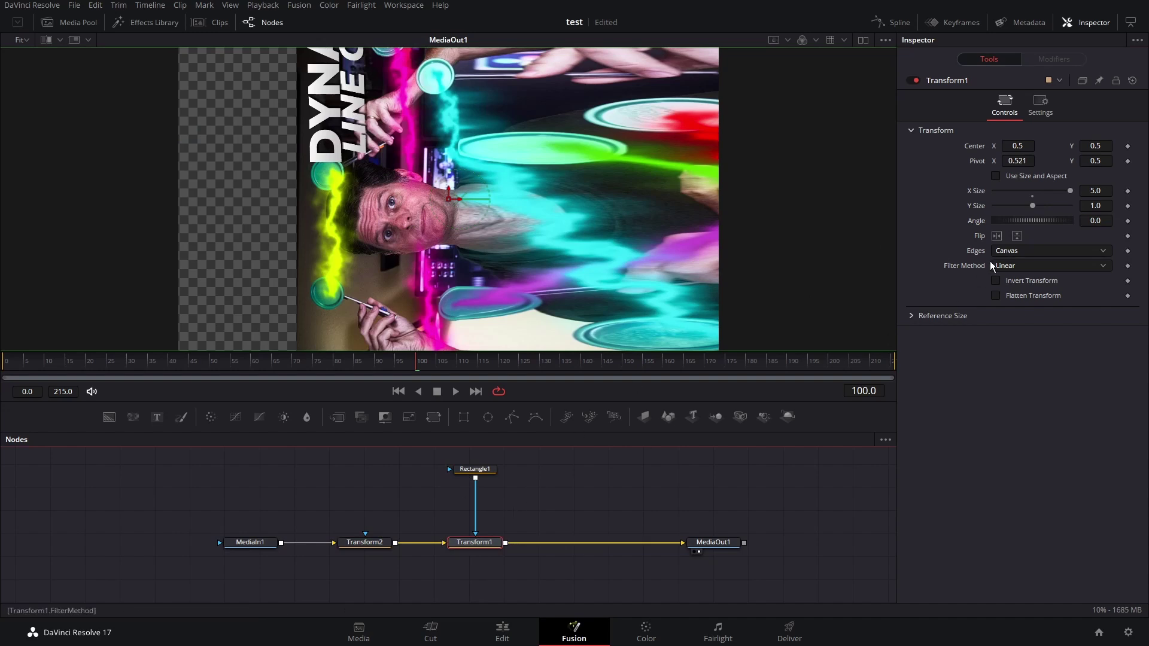
{"action": "mouse_move", "coordinate": [1070, 191]}
{"action": "left_mouse_down"}
{"action": "mouse_move", "coordinate": [1042, 193]}
{"action": "mouse_move", "coordinate": [1070, 190]}
{"action": "left_mouse_up"}
{"action": "left_click_drag", "start_coordinate": [433, 417], "coordinate": [577, 546]}
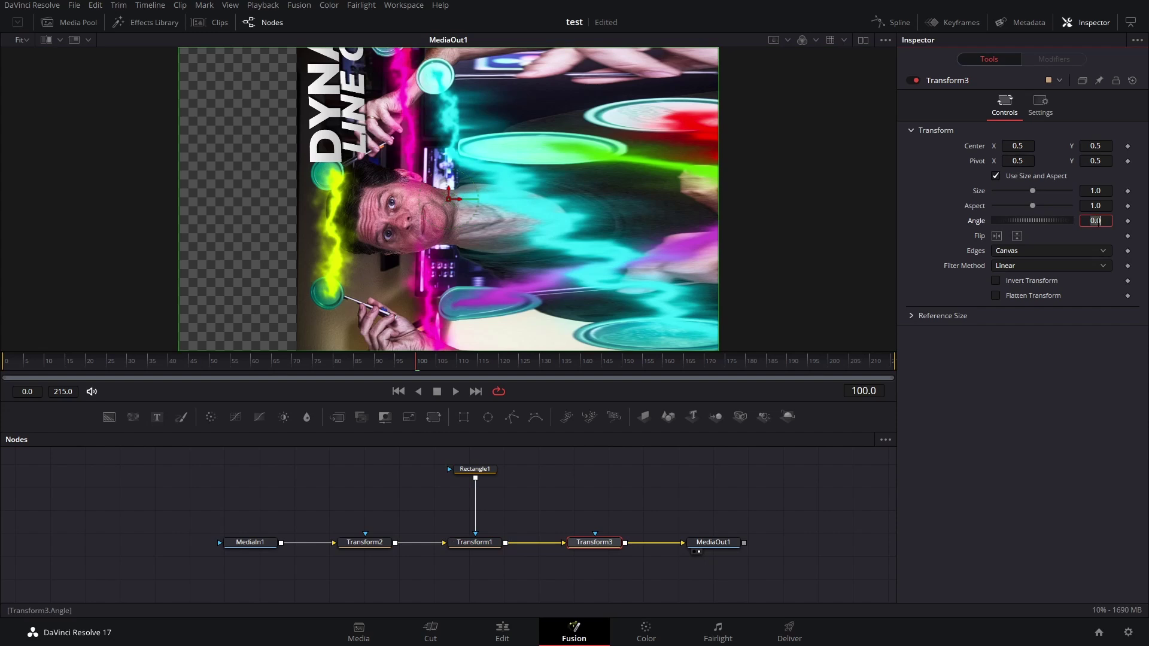
{"action": "type", "text": "-90"}
{"action": "key", "text": "Return"}
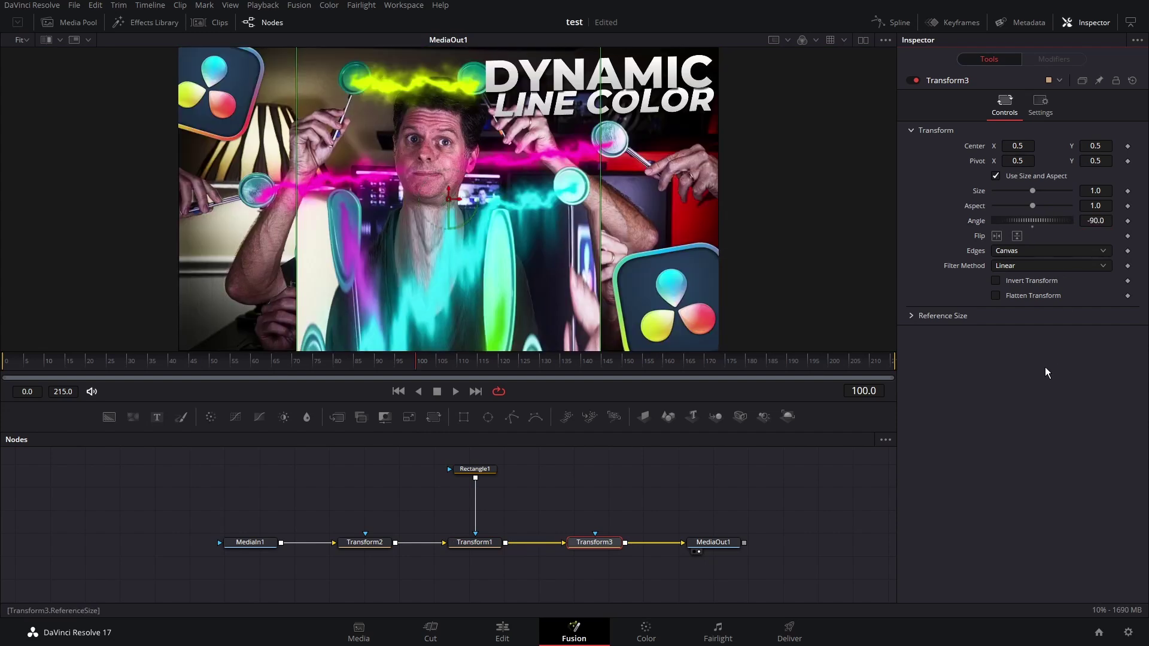
Show Transform3's output and then Transform1's output in the viewer to examine how the rotated image fits the frame
{"action": "key", "text": "1"}
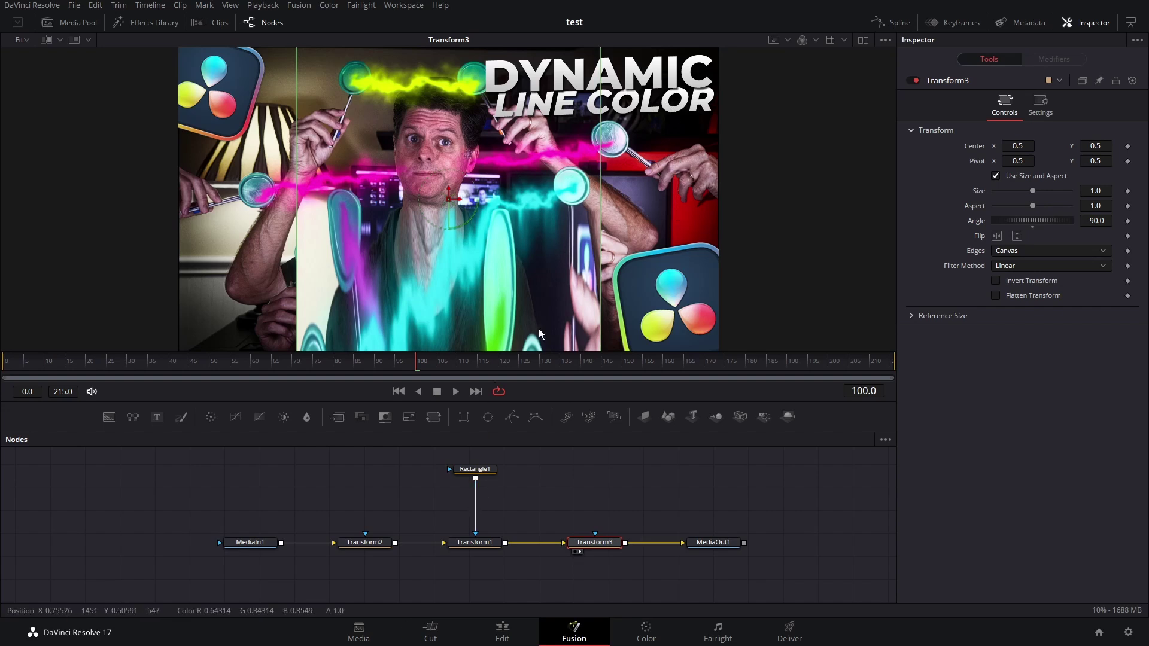
{"action": "left_click", "coordinate": [474, 546]}
{"action": "key", "text": "1"}
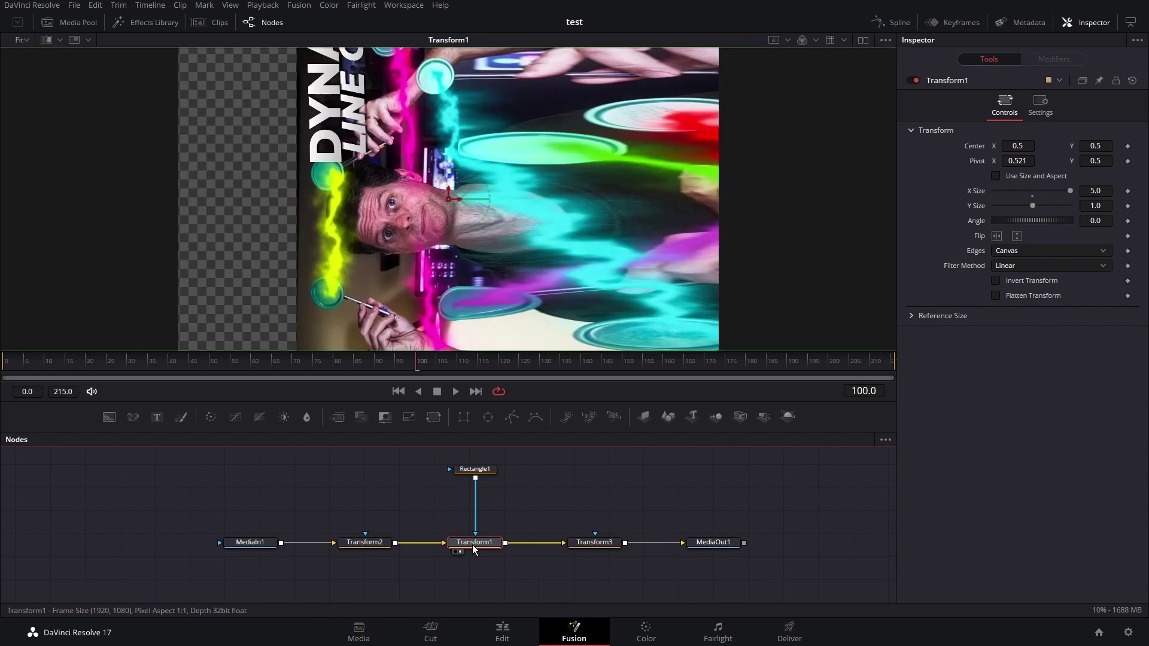
{"action": "scroll", "coordinate": [628, 265], "scroll_direction": "down", "scroll_amount": 1}
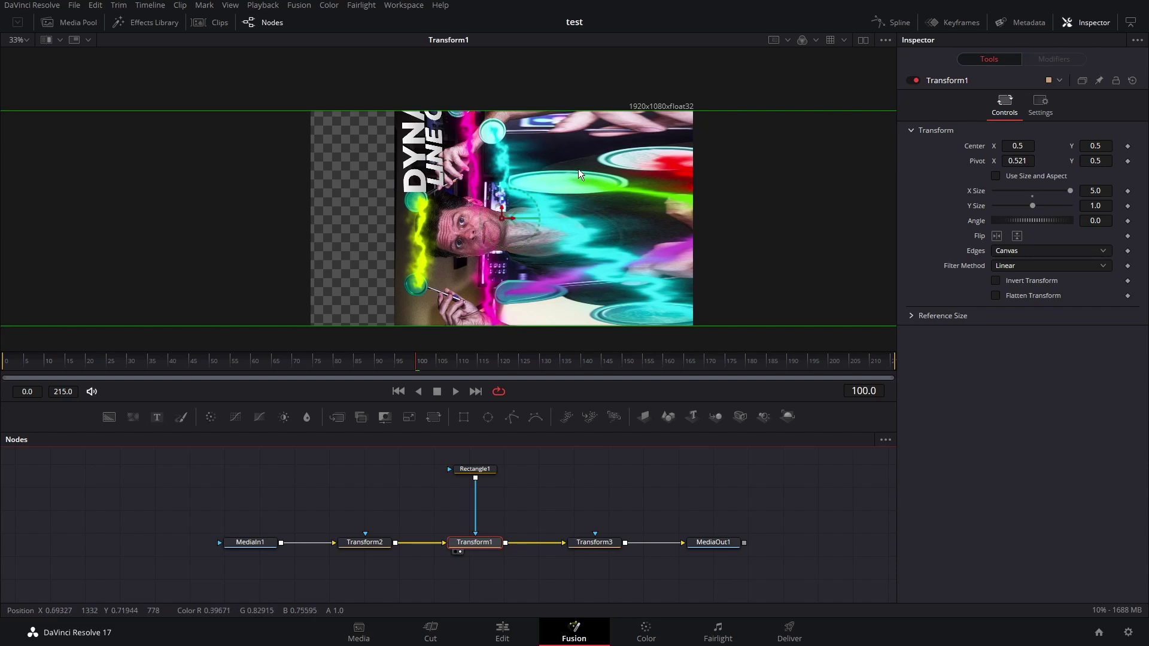
Add a Background node and merge MediaIn1 over it, feeding the Merge into Transform2
{"action": "left_click_drag", "start_coordinate": [268, 544], "coordinate": [205, 545]}
{"action": "left_click", "coordinate": [205, 543]}
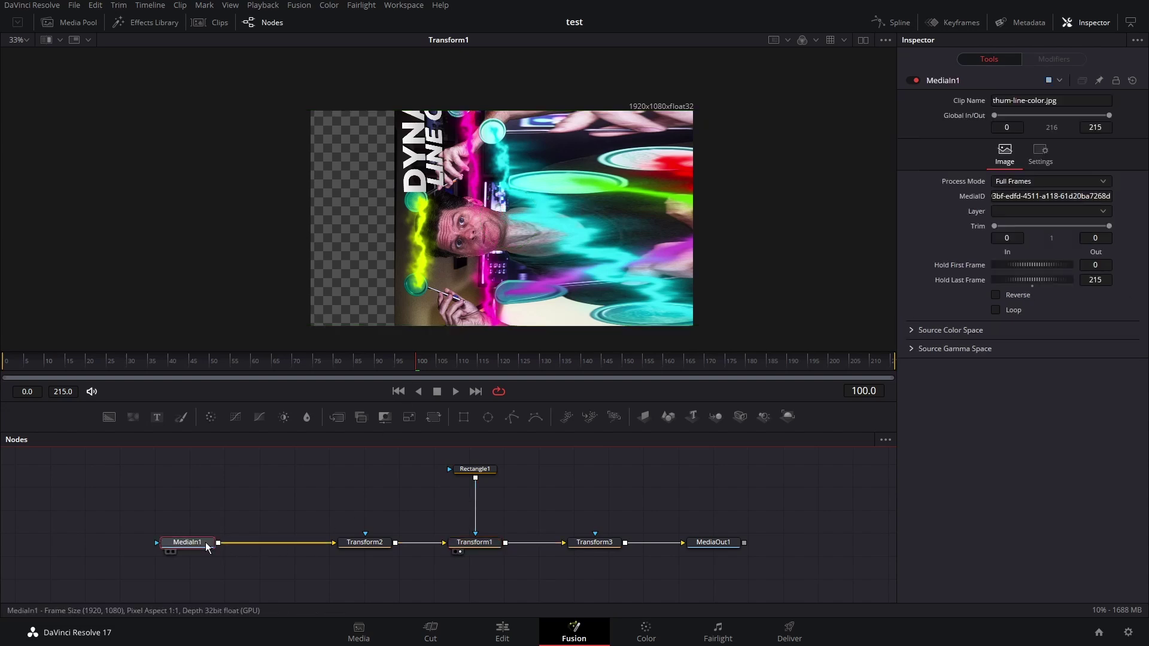
{"action": "left_click_drag", "start_coordinate": [111, 423], "coordinate": [196, 511]}
{"action": "left_click_drag", "start_coordinate": [309, 546], "coordinate": [336, 544]}
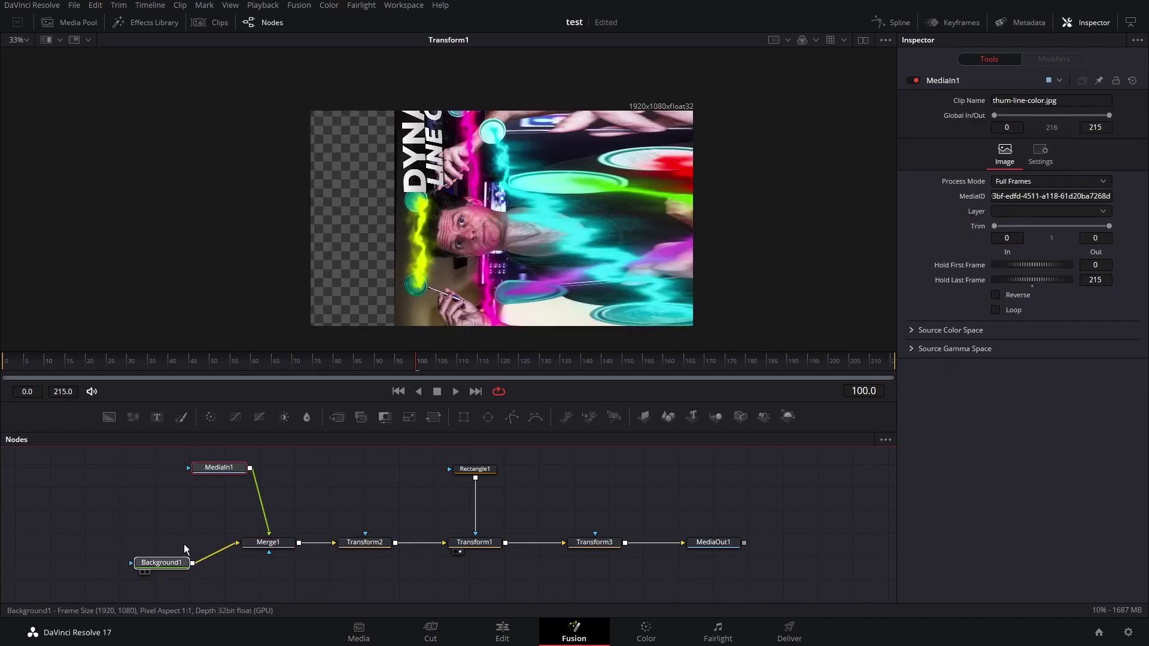
{"action": "left_click_drag", "start_coordinate": [170, 565], "coordinate": [188, 546]}
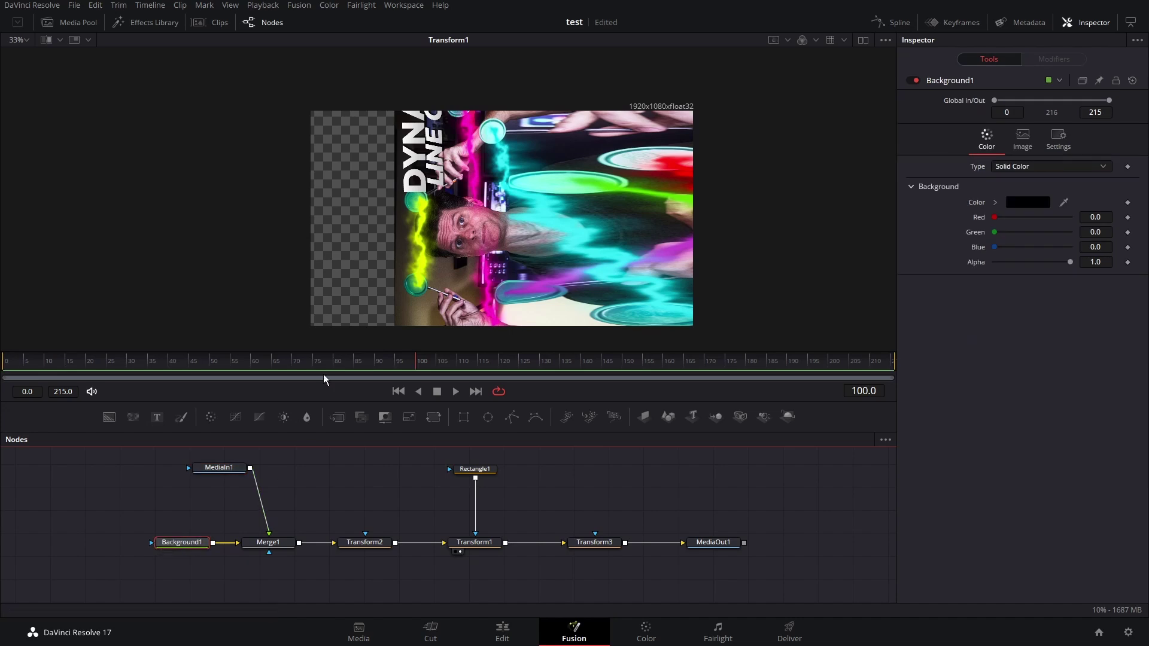
{"action": "scroll", "coordinate": [404, 260], "scroll_direction": "down", "scroll_amount": 2}
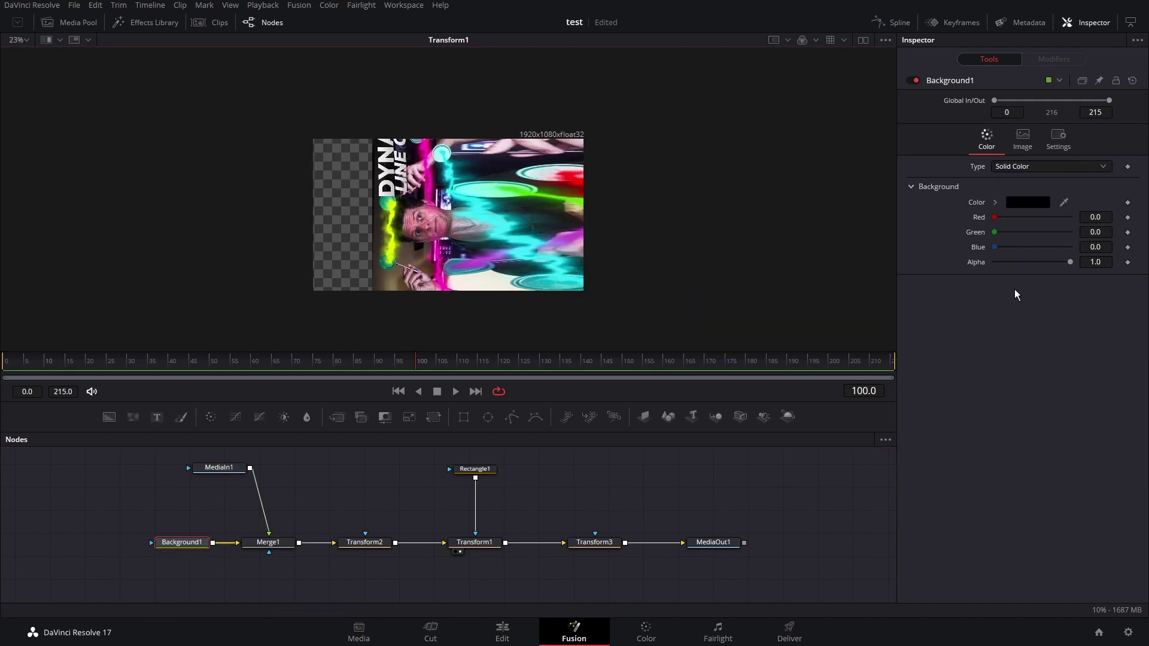
Turn off Auto Resolution for Background1, enlarge it to about 2613 × 2259, and show Transform3's output in the viewer
{"action": "left_click", "coordinate": [1030, 147]}
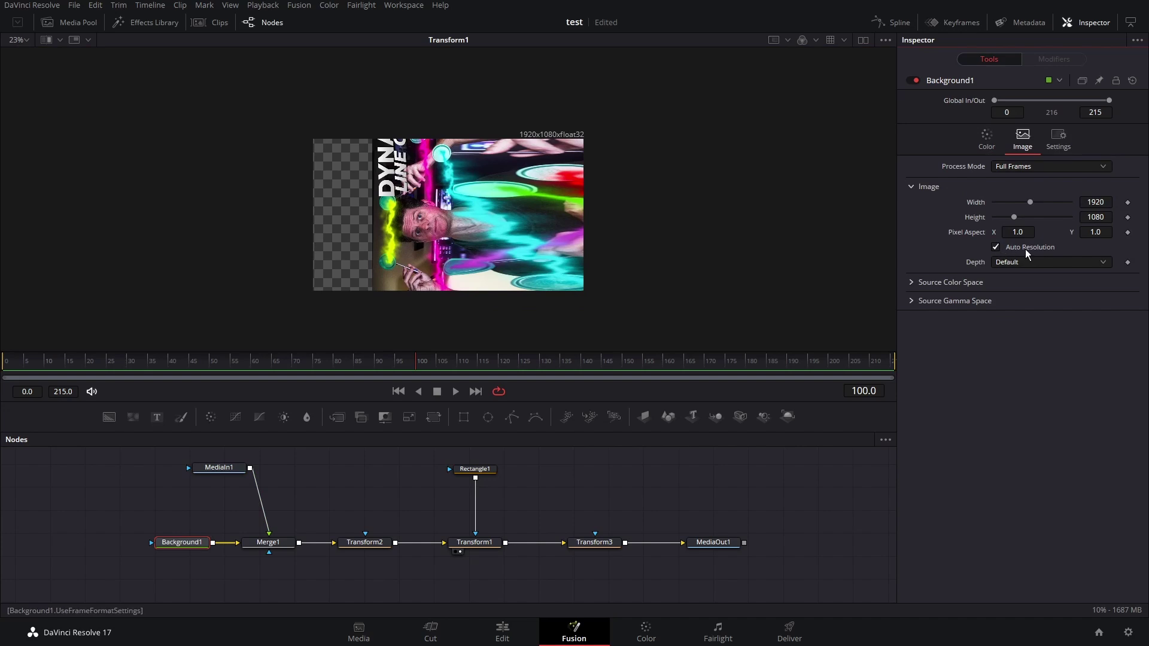
{"action": "left_click", "coordinate": [996, 247]}
{"action": "left_click_drag", "start_coordinate": [1030, 202], "coordinate": [1038, 220]}
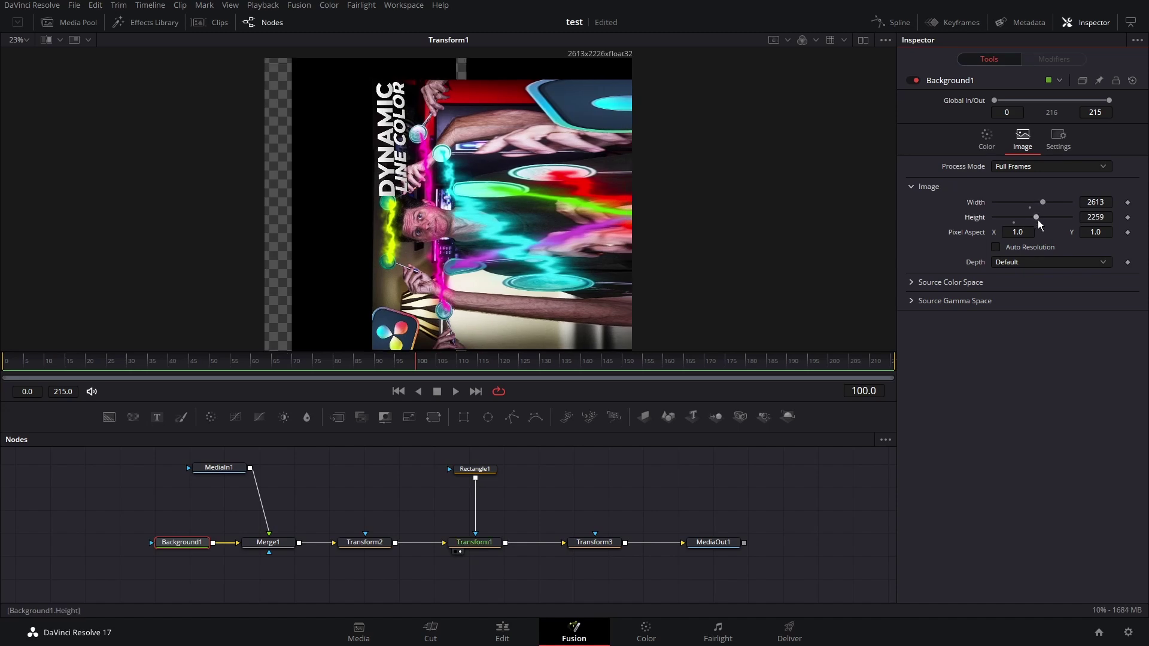
{"action": "left_click", "coordinate": [609, 540]}
{"action": "key", "text": "1"}
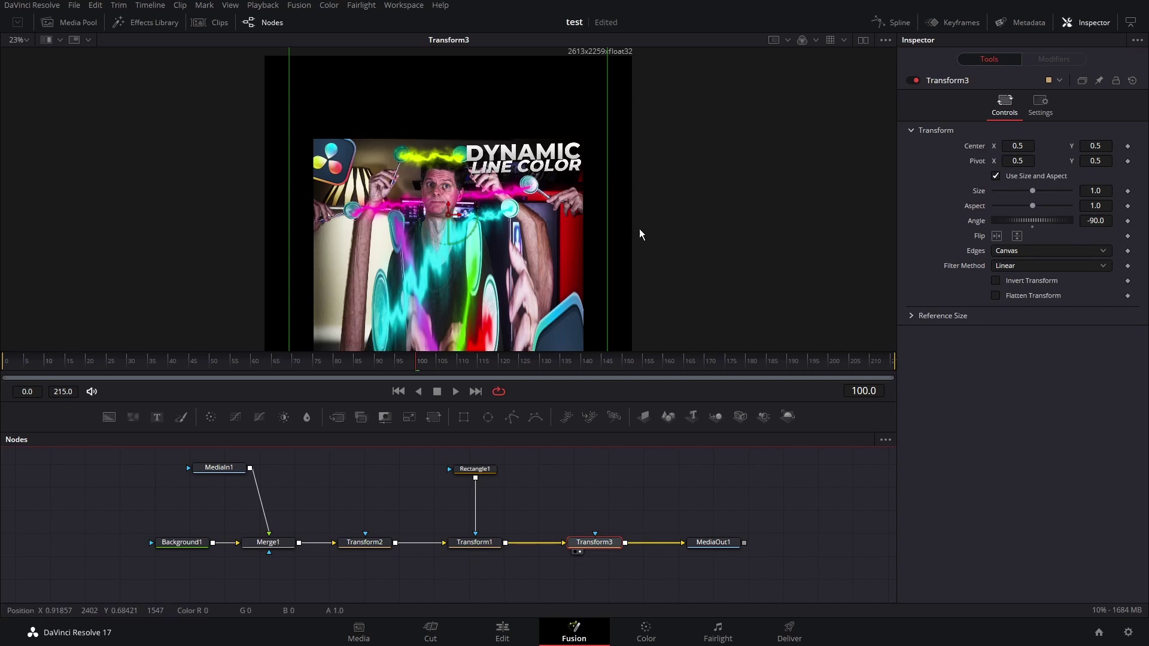
{"action": "left_click_drag", "start_coordinate": [639, 233], "coordinate": [638, 174]}
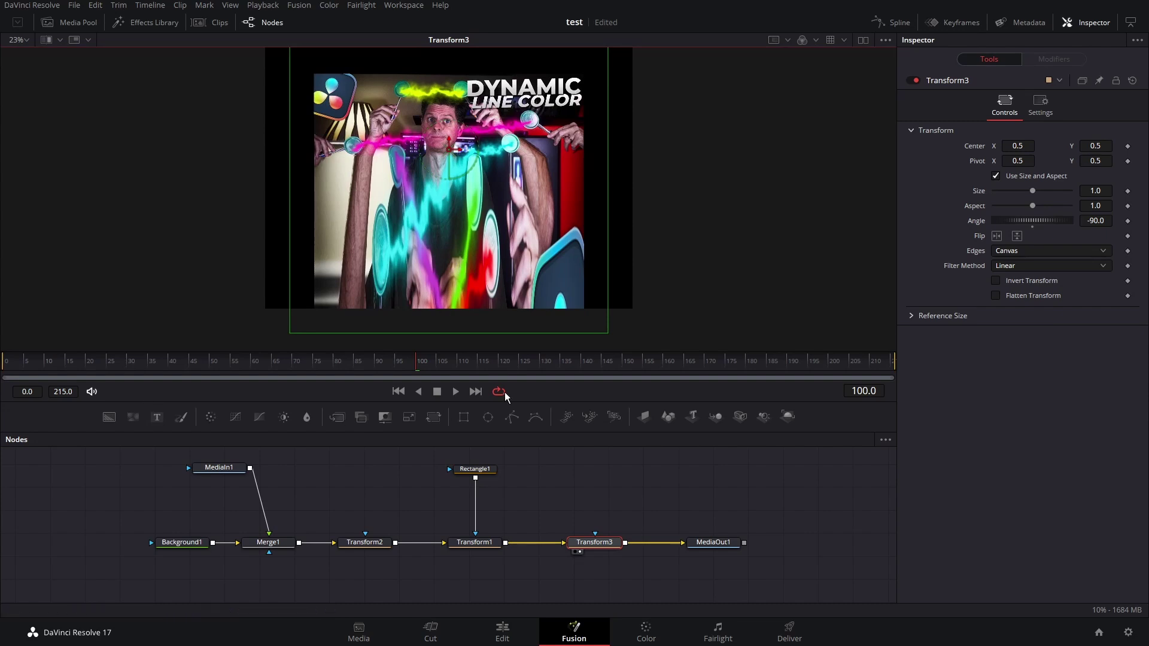
Add a second Background node, merge Transform3 over it, and feed the new Merge into MediaOut1, shown in the viewer
{"action": "left_click_drag", "start_coordinate": [562, 584], "coordinate": [562, 584]}
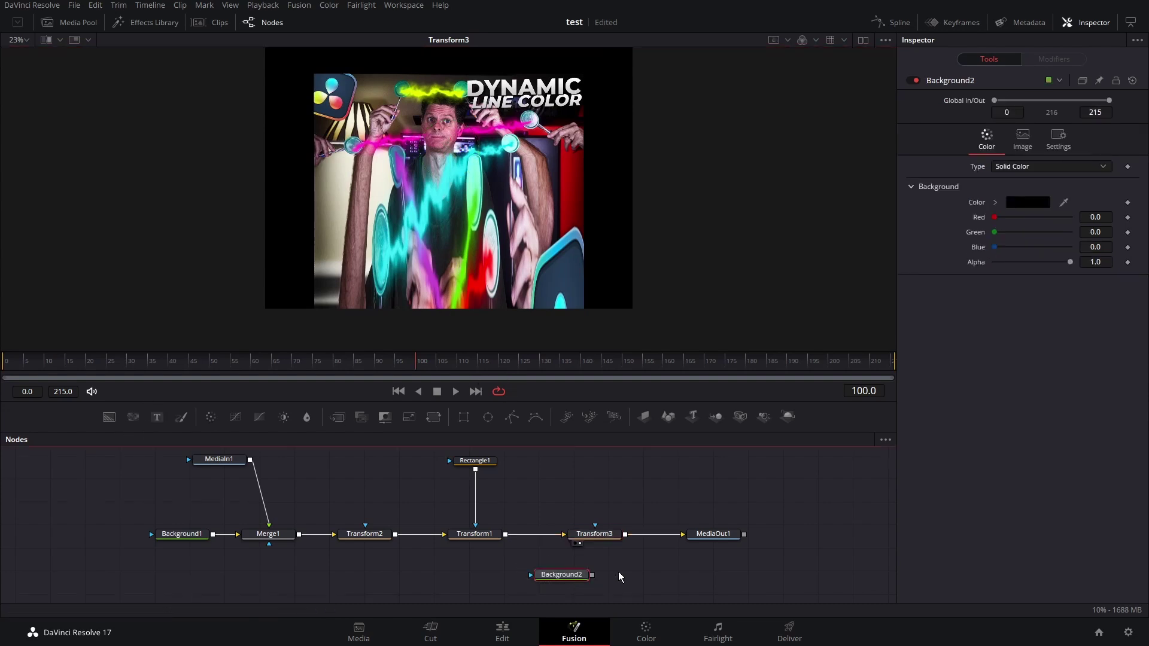
{"action": "left_click_drag", "start_coordinate": [627, 535], "coordinate": [673, 537]}
{"action": "left_click_drag", "start_coordinate": [598, 581], "coordinate": [628, 576]}
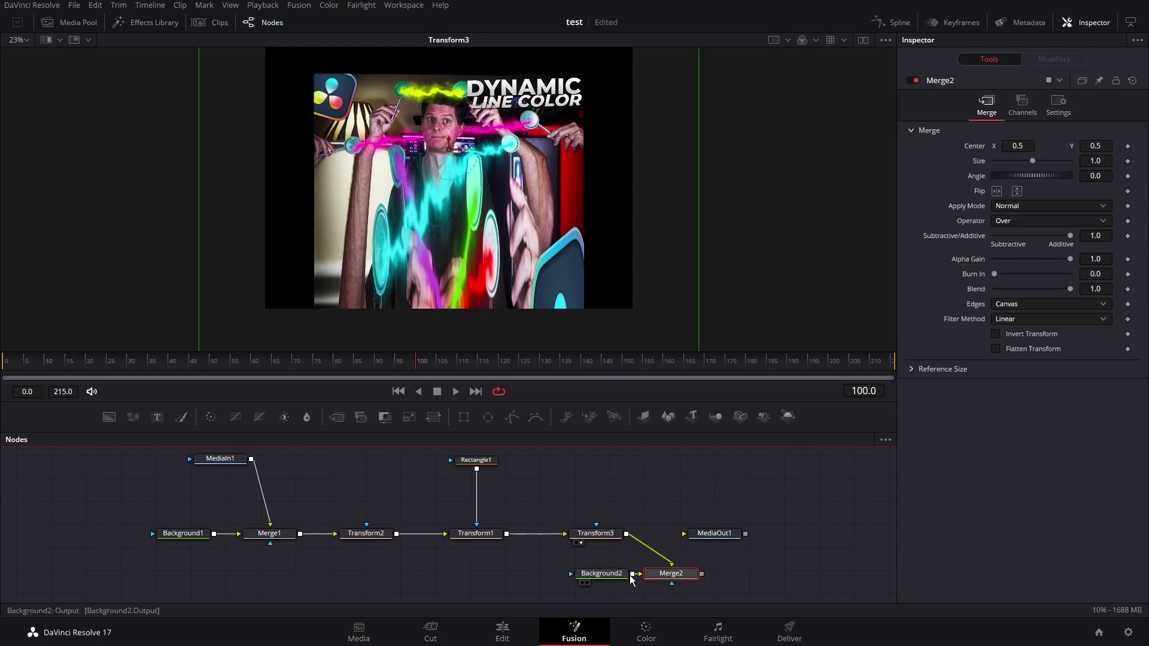
{"action": "left_click_drag", "start_coordinate": [706, 539], "coordinate": [754, 539]}
{"action": "left_click", "coordinate": [754, 539]}
{"action": "left_click_drag", "start_coordinate": [702, 575], "coordinate": [781, 558]}
{"action": "key", "text": "1"}
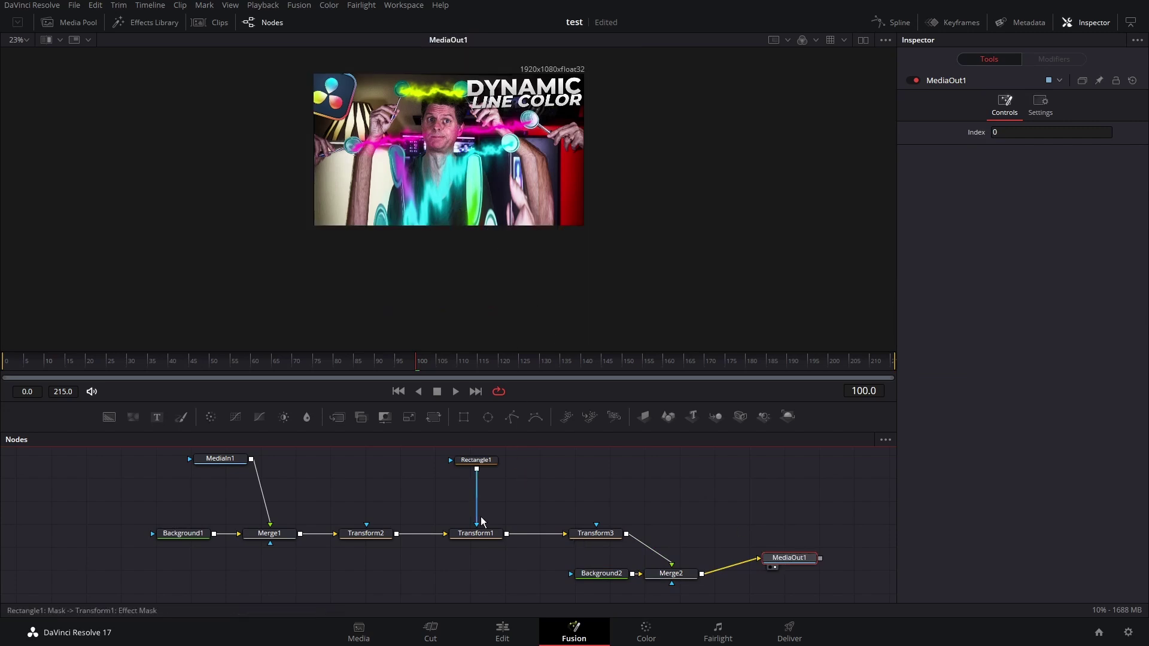
Set Transform1's X Size to 55 to exaggerate the stretch
{"action": "left_click", "coordinate": [354, 535]}
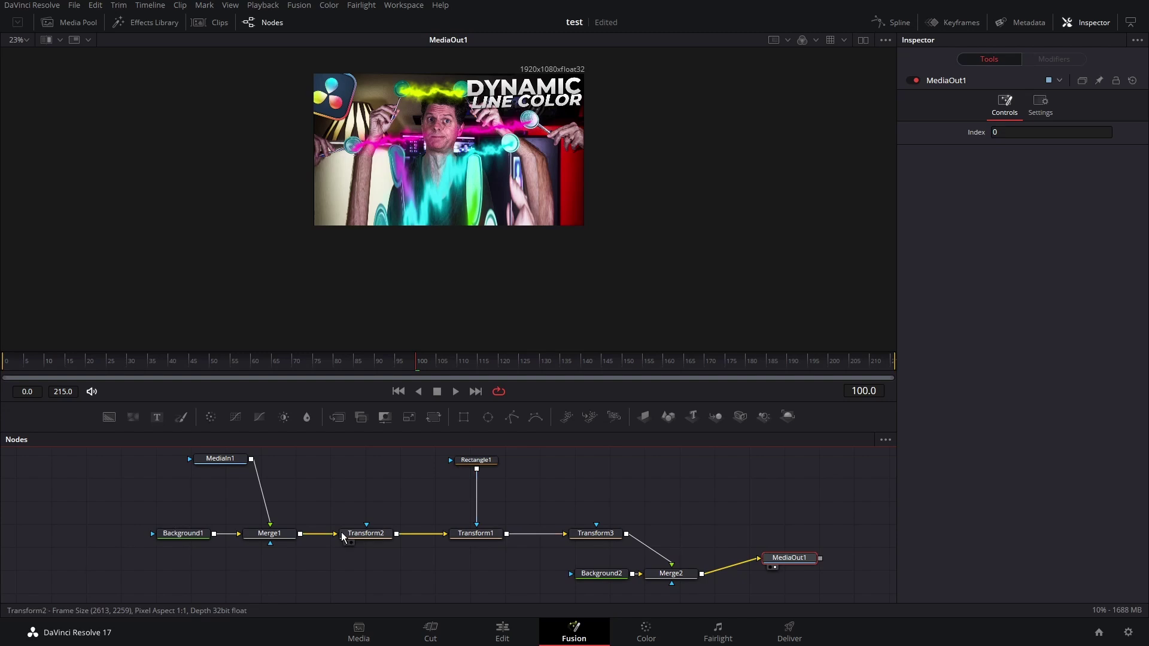
{"action": "left_click", "coordinate": [480, 535]}
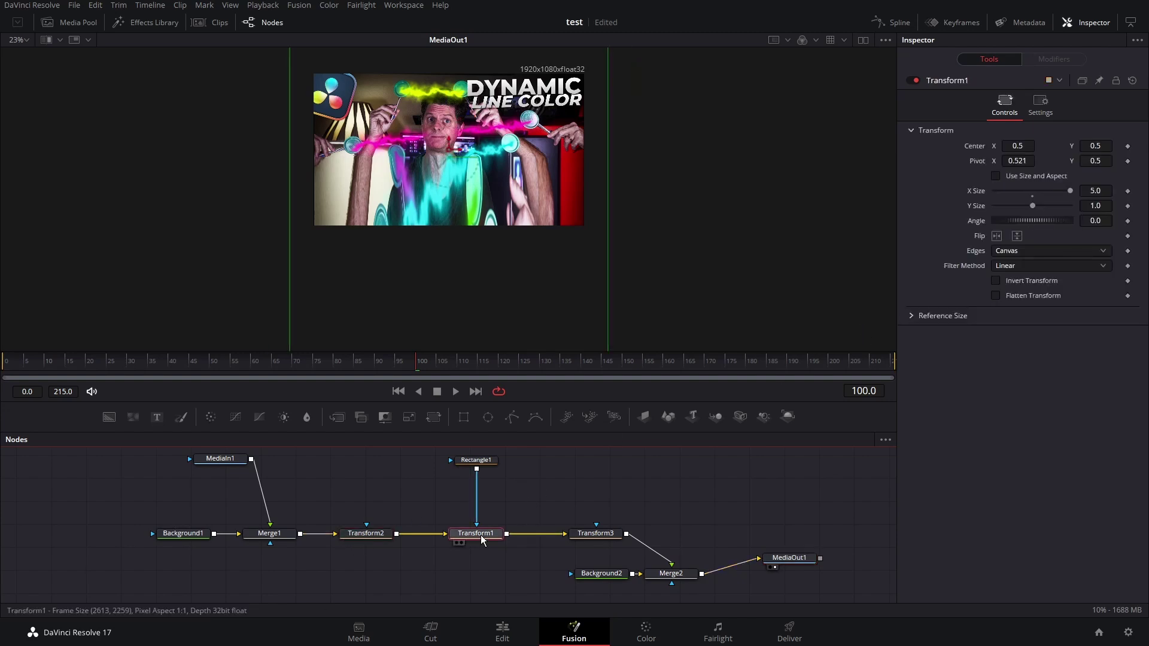
{"action": "left_click_drag", "start_coordinate": [1070, 192], "coordinate": [1049, 192]}
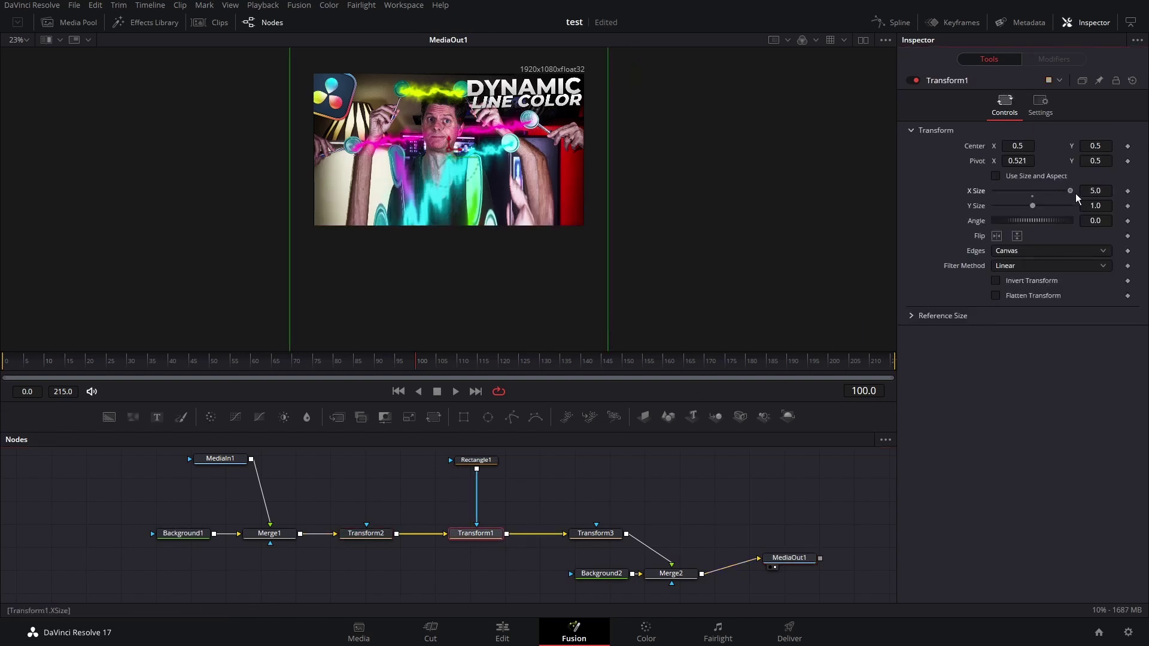
{"action": "double_click", "coordinate": [1096, 190]}
{"action": "type", "text": "55"}
{"action": "key", "text": "Return"}
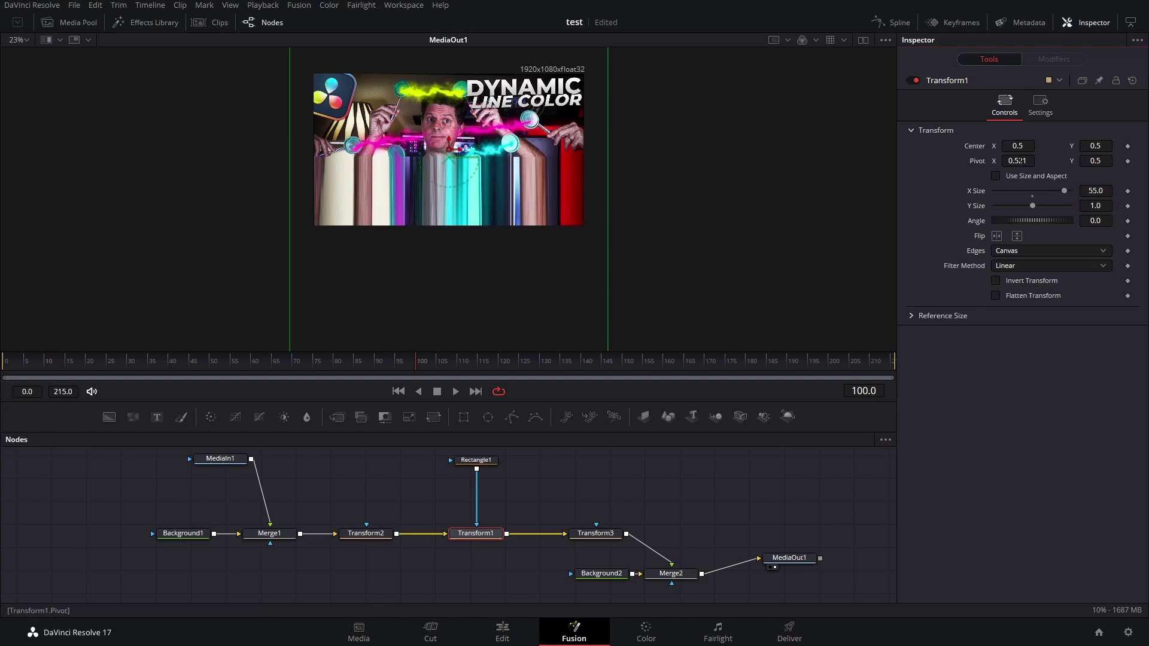
Set Transform1's Pivot X to about 0.45 and its X Size to 5
{"action": "mouse_move", "coordinate": [1018, 160]}
{"action": "left_mouse_down"}
{"action": "mouse_move", "coordinate": [993, 160]}
{"action": "mouse_move", "coordinate": [1014, 160]}
{"action": "left_mouse_up"}
{"action": "key", "text": "ctrl+plus"}
{"action": "double_click", "coordinate": [995, 191]}
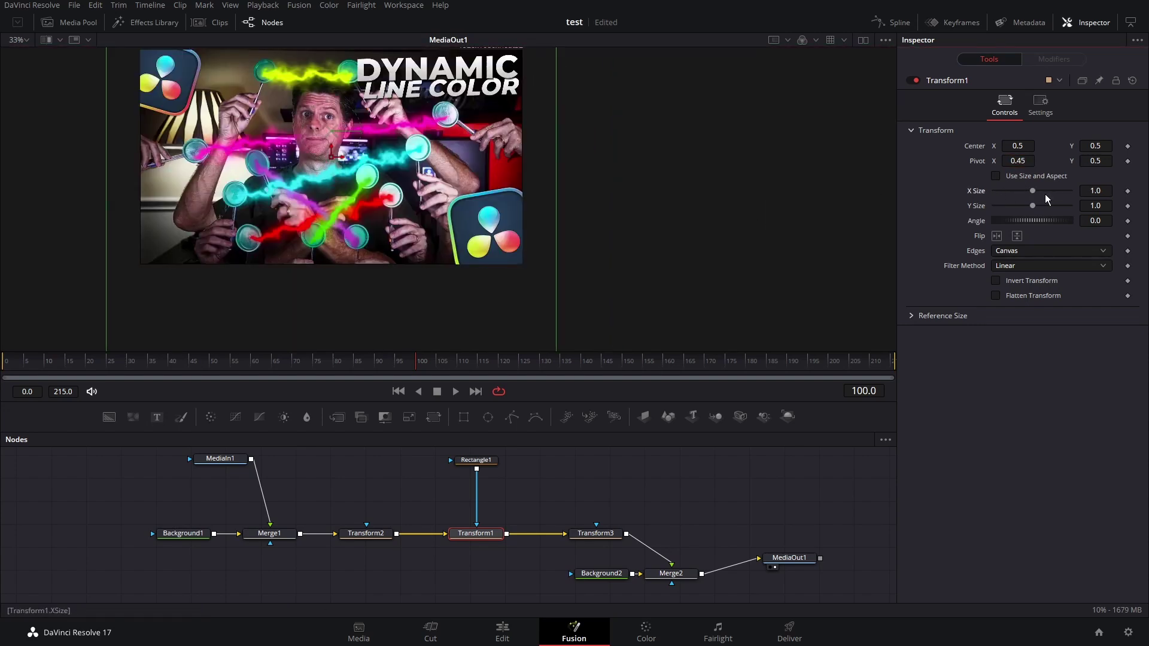
{"action": "type", "text": "5"}
{"action": "key", "text": "Return"}
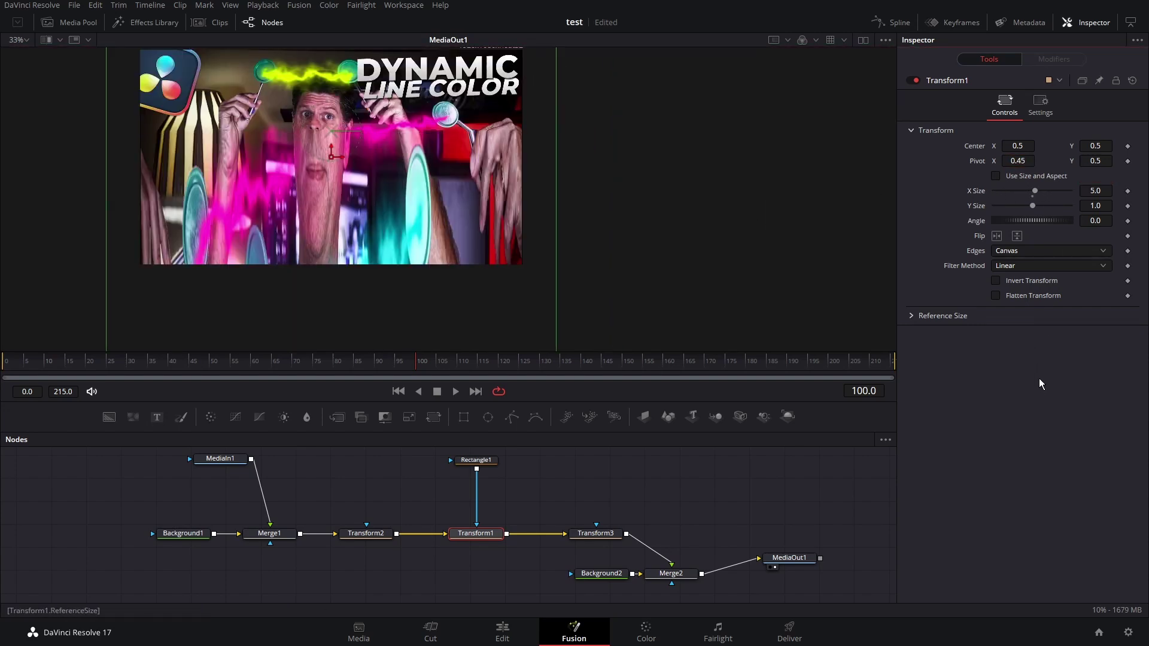
{"action": "left_click_drag", "start_coordinate": [519, 258], "coordinate": [553, 284]}
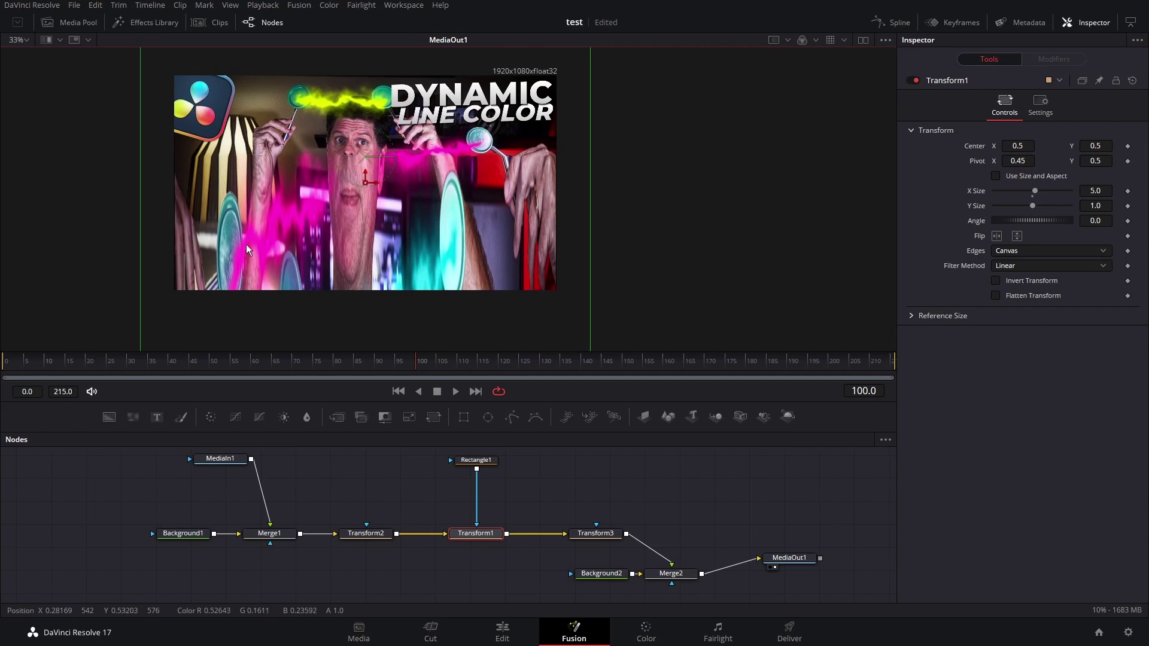
Set Transform2's Angle to 45
{"action": "left_click", "coordinate": [366, 533]}
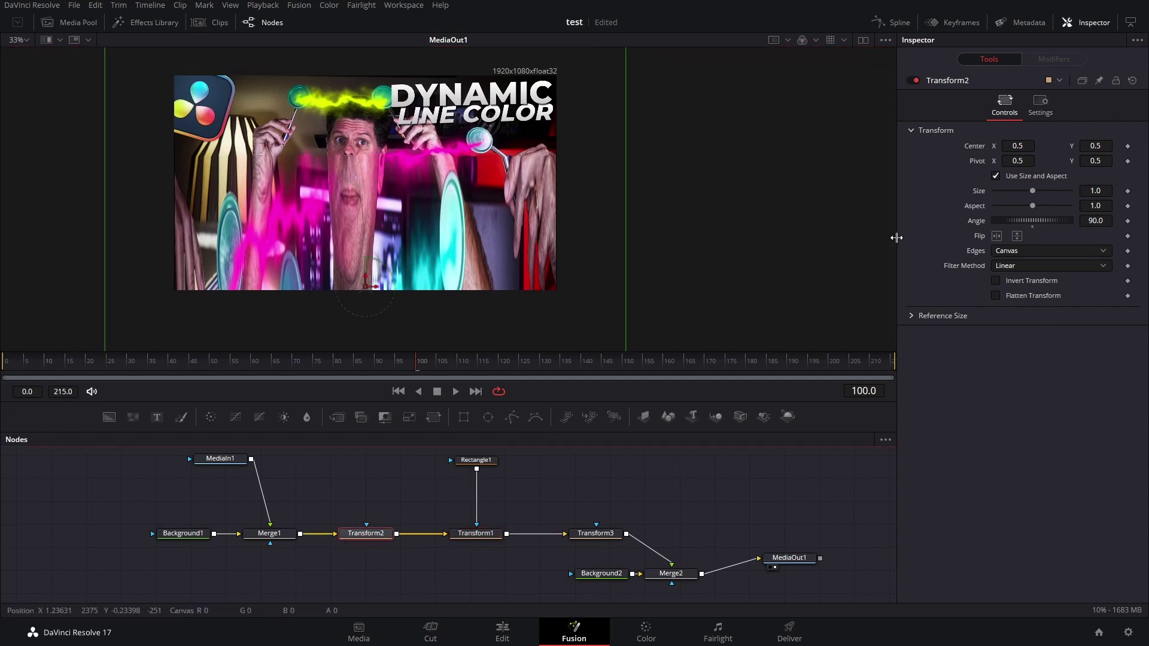
{"action": "left_click_drag", "start_coordinate": [1073, 220], "coordinate": [1047, 221]}
{"action": "left_click", "coordinate": [1087, 221]}
{"action": "type", "text": "45"}
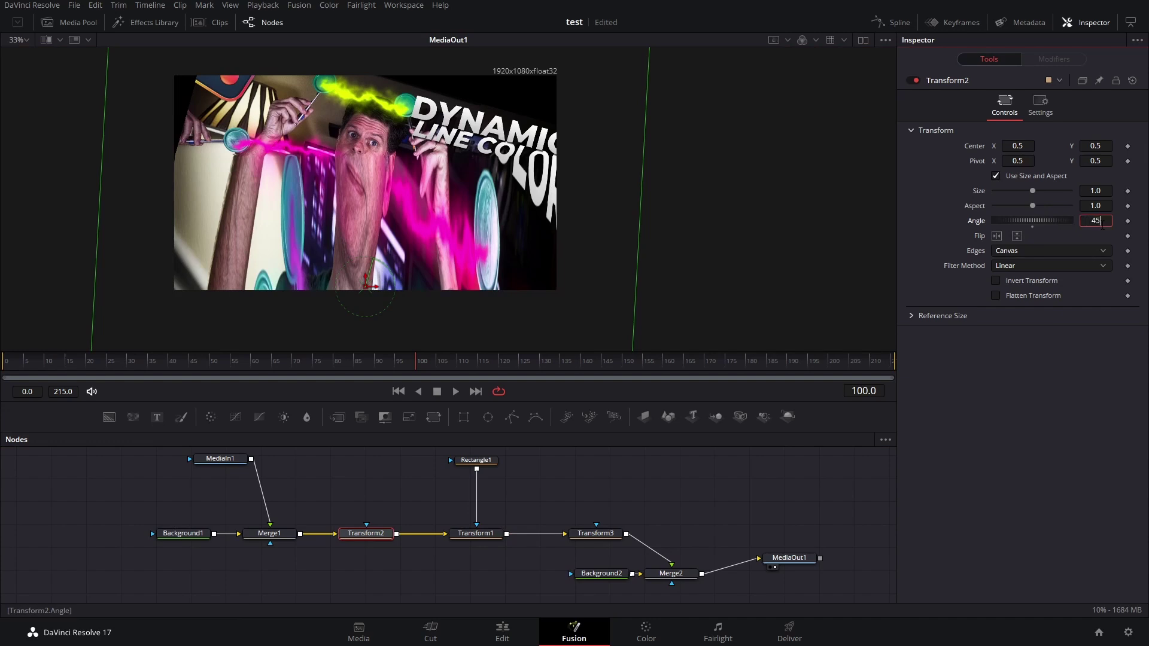
{"action": "key", "text": "Return"}
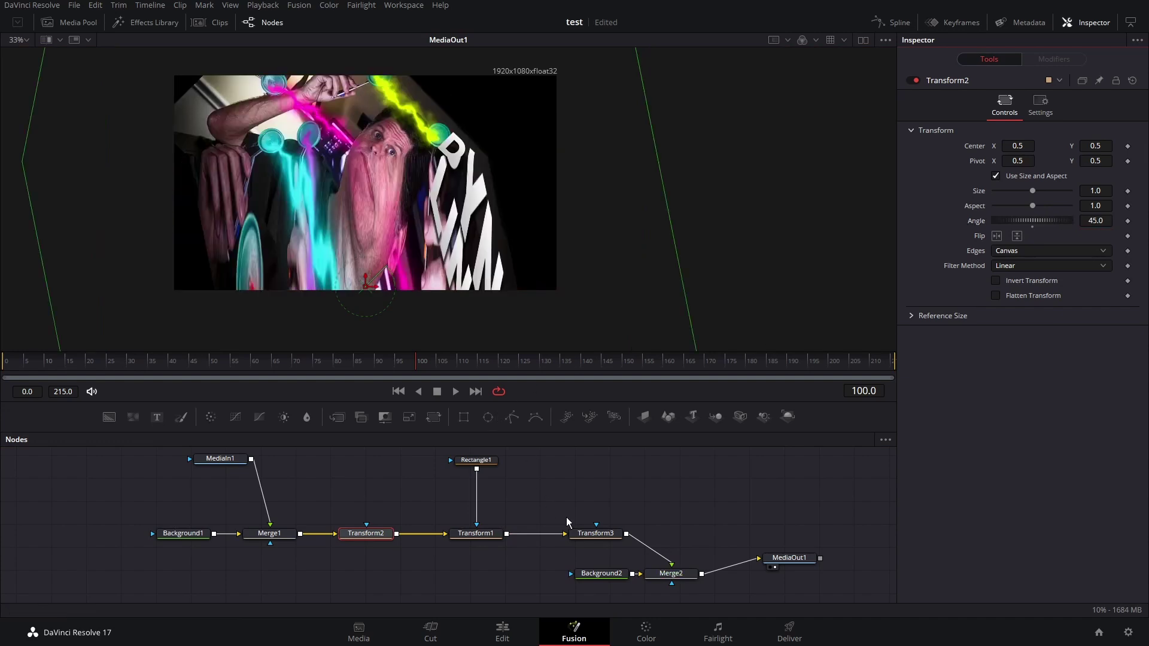
Add the expression Transform2.Angle*-1 to Transform3's Angle so it counters the first rotation
{"action": "left_click", "coordinate": [596, 534]}
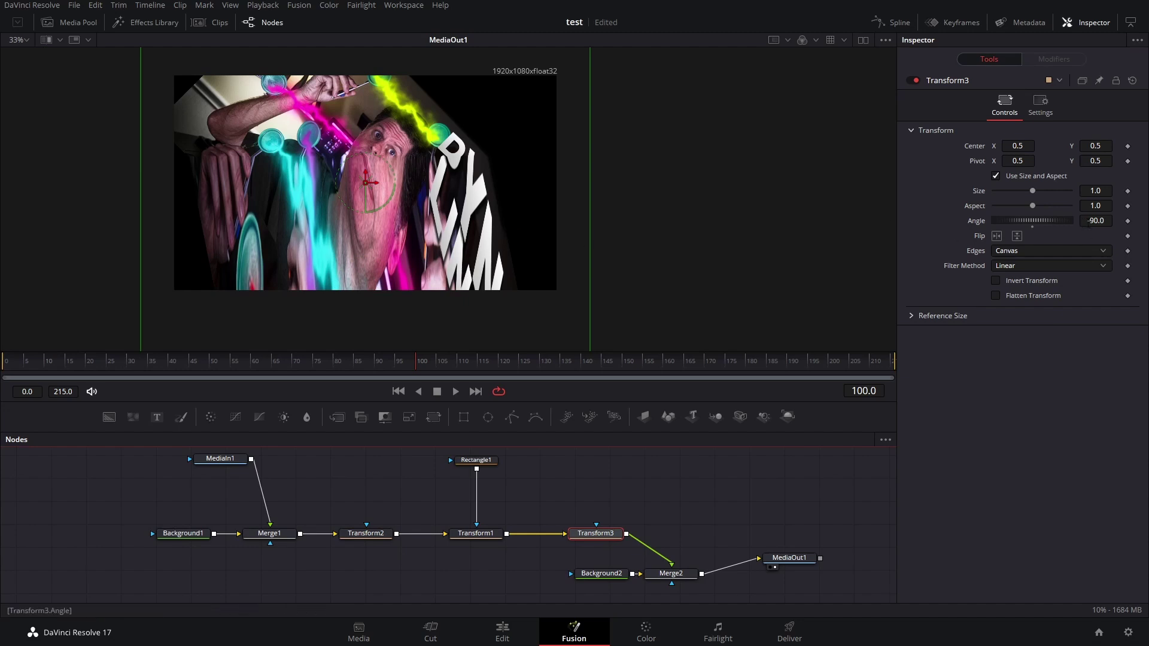
{"action": "right_click", "coordinate": [980, 227]}
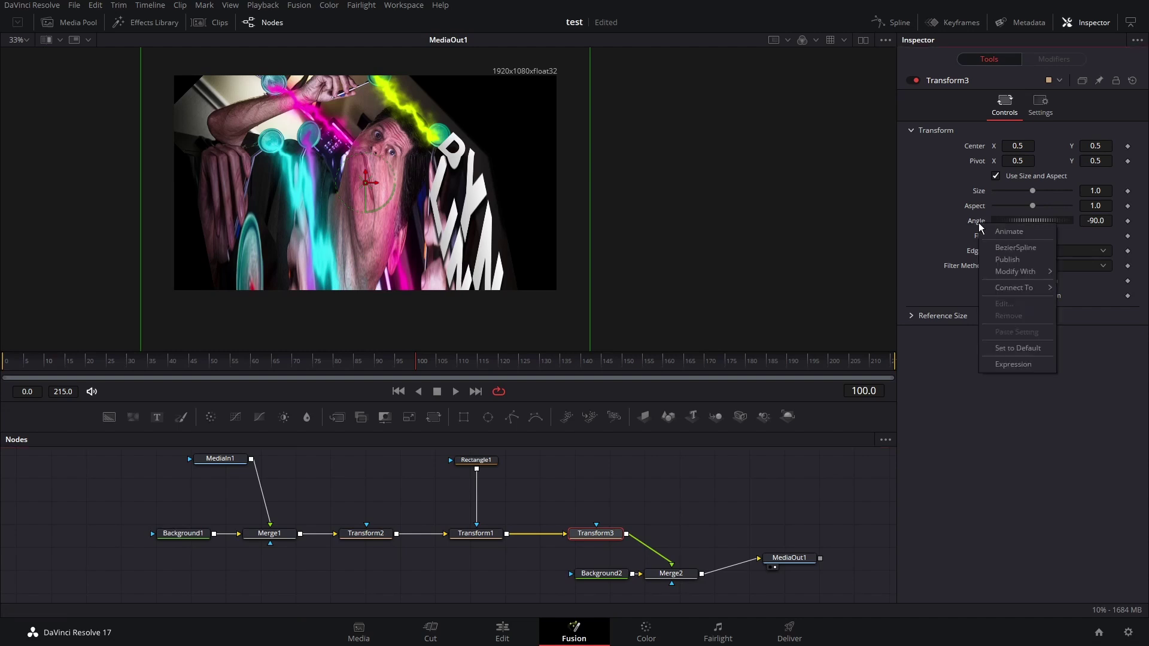
{"action": "left_click", "coordinate": [1014, 364]}
{"action": "type", "text": "Transfrorm2.A"}
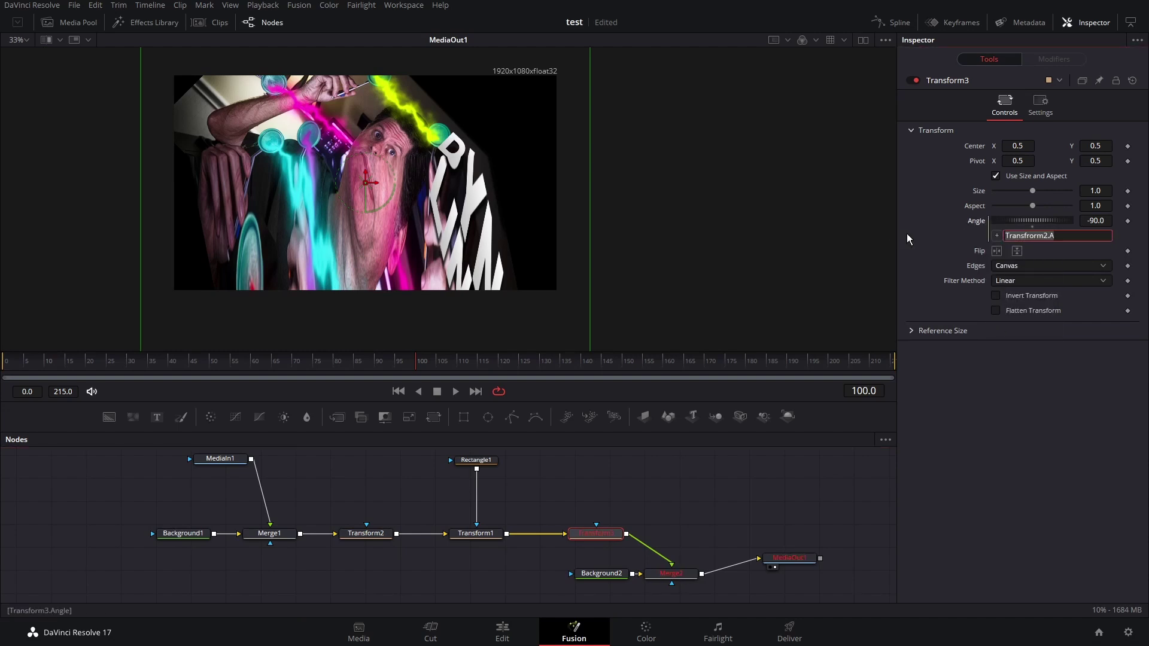
{"action": "key", "text": "BackSpace"}
{"action": "type", "text": "Transform2.Angle.*-1"}
{"action": "key", "text": "Return"}
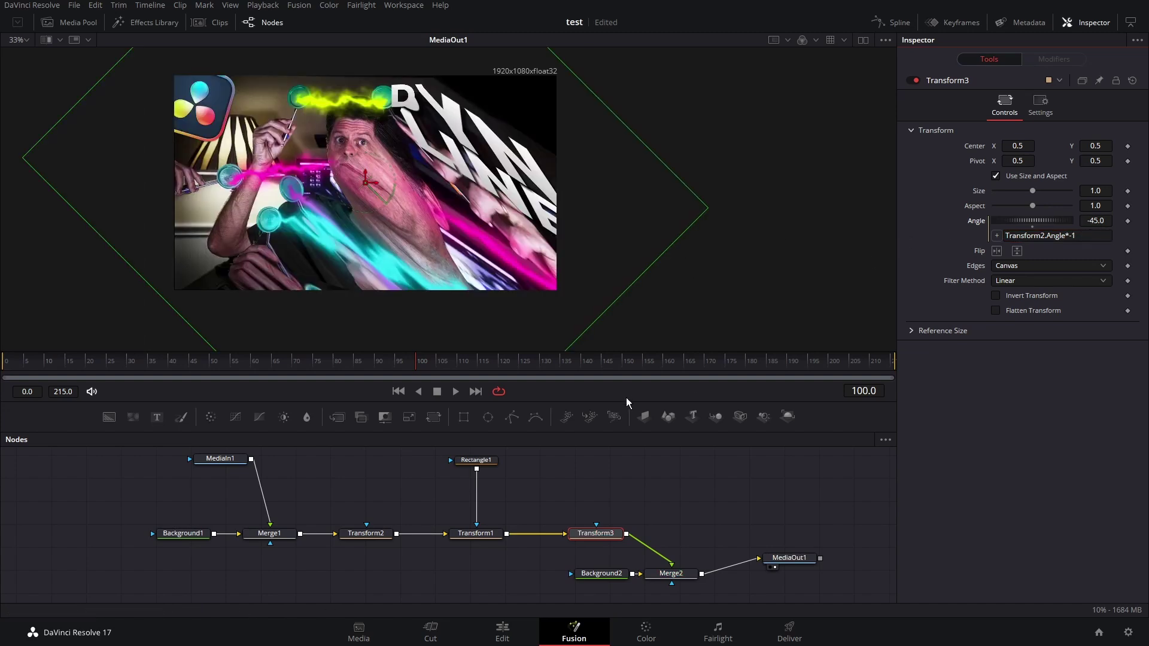
Vary Transform2's Angle through about 16.3 and -205.4 to test the linked counter-rotation
{"action": "left_click", "coordinate": [372, 537]}
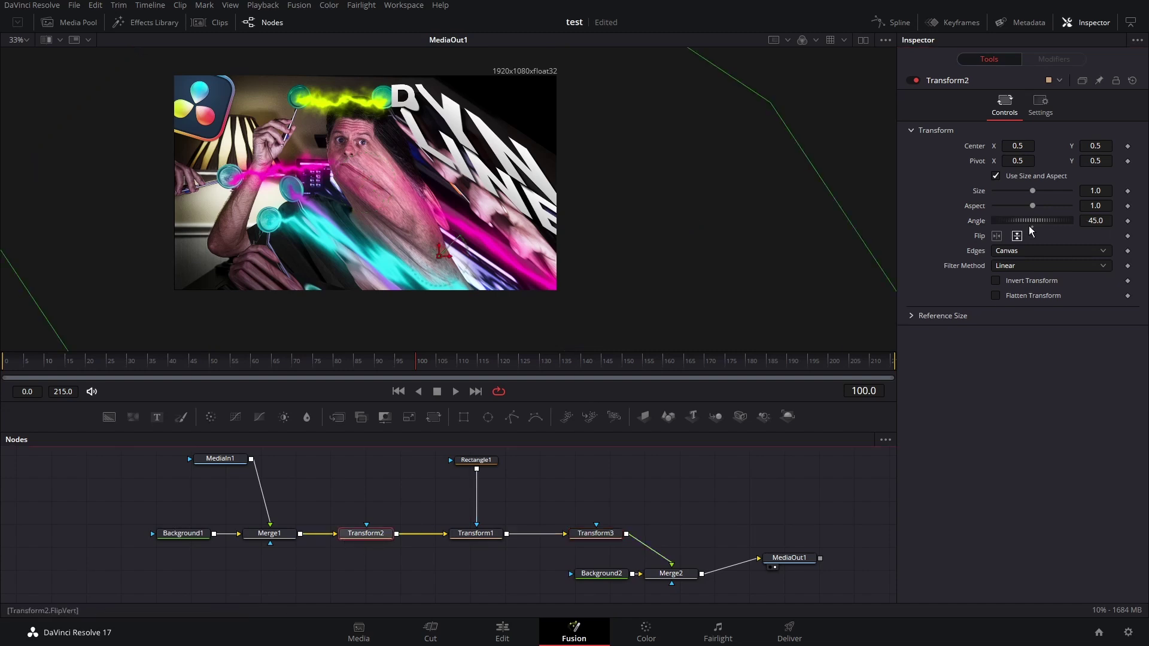
{"action": "left_click_drag", "start_coordinate": [1049, 220], "coordinate": [1043, 222]}
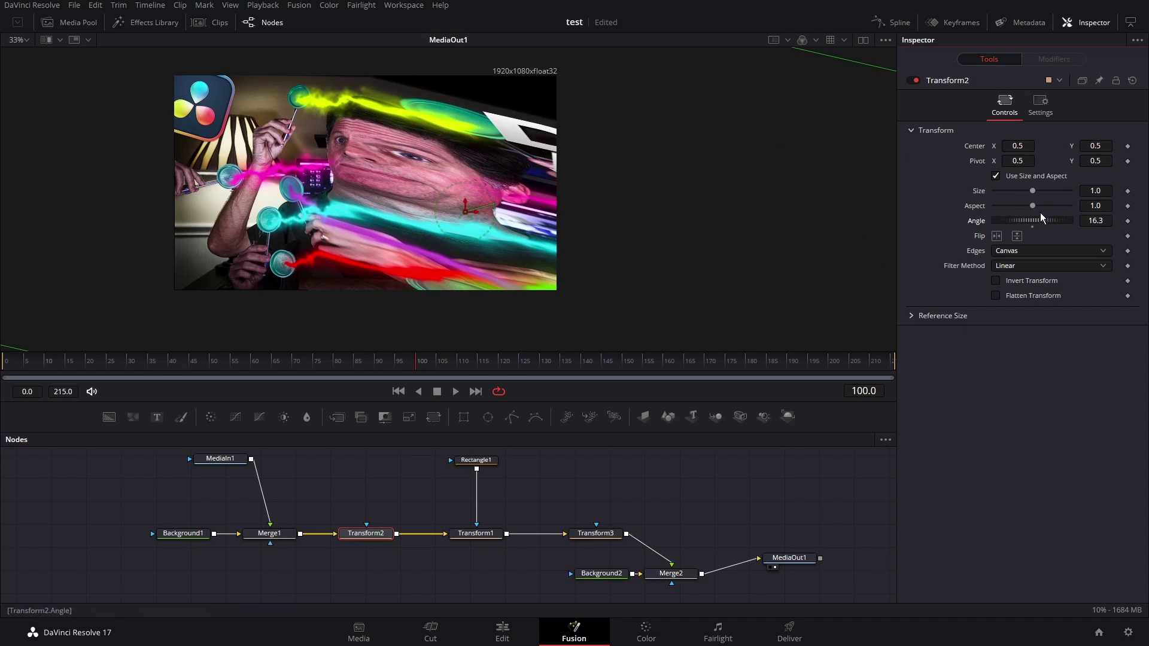
{"action": "left_click", "coordinate": [476, 533]}
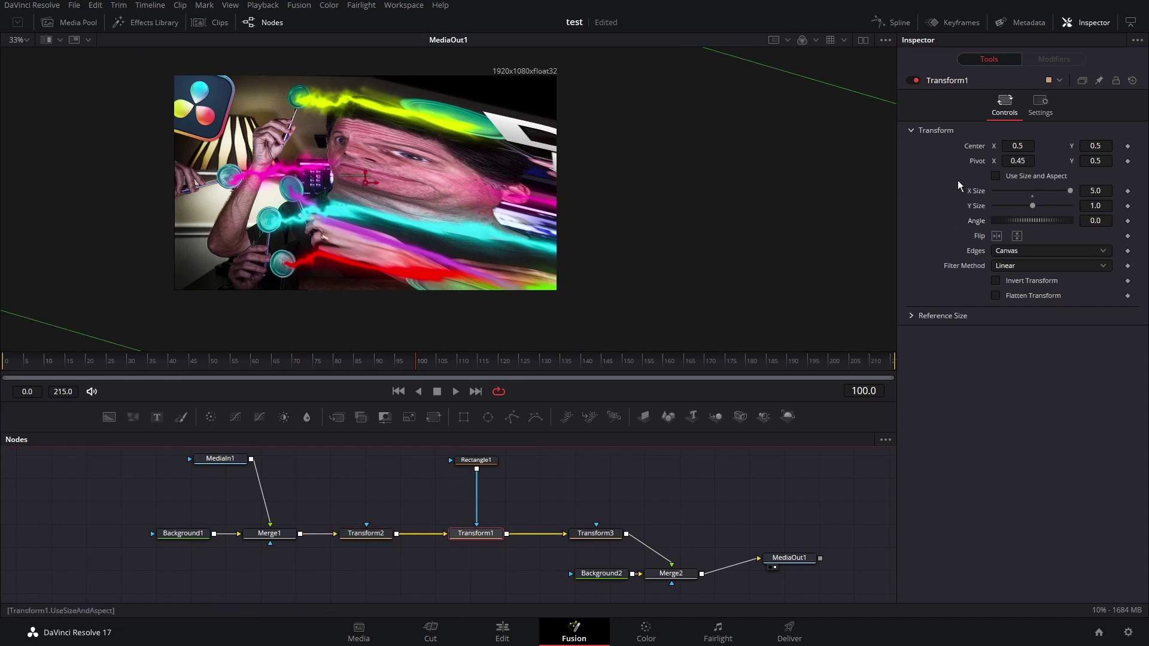
{"action": "left_click", "coordinate": [366, 534]}
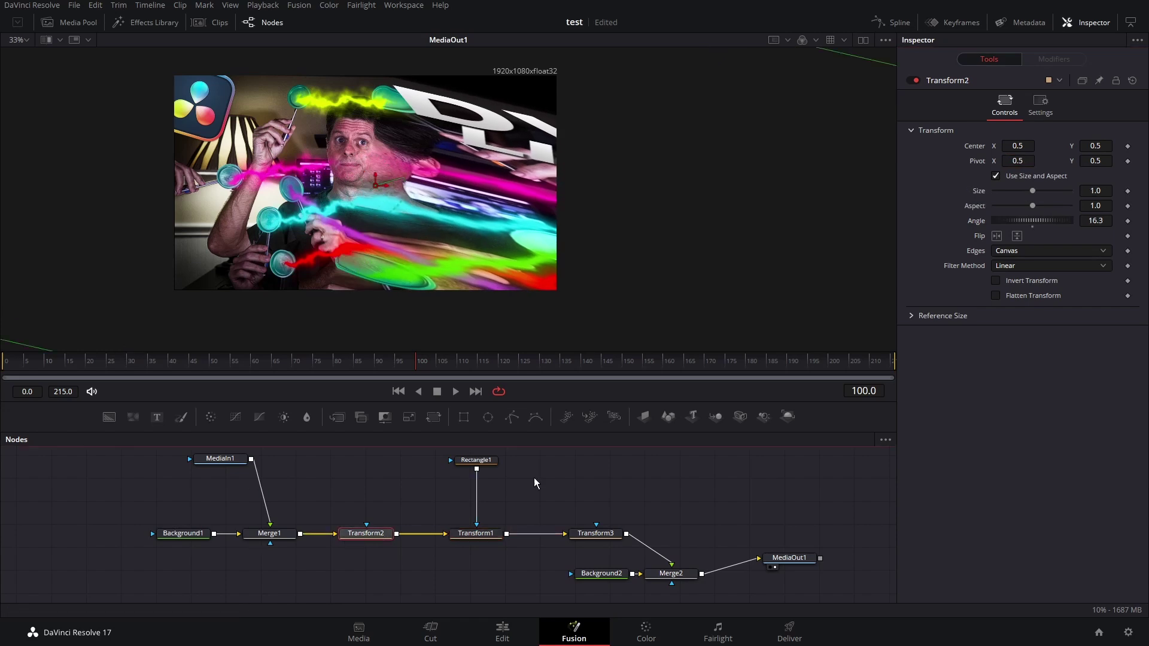
{"action": "left_click_drag", "start_coordinate": [1055, 223], "coordinate": [1001, 227]}
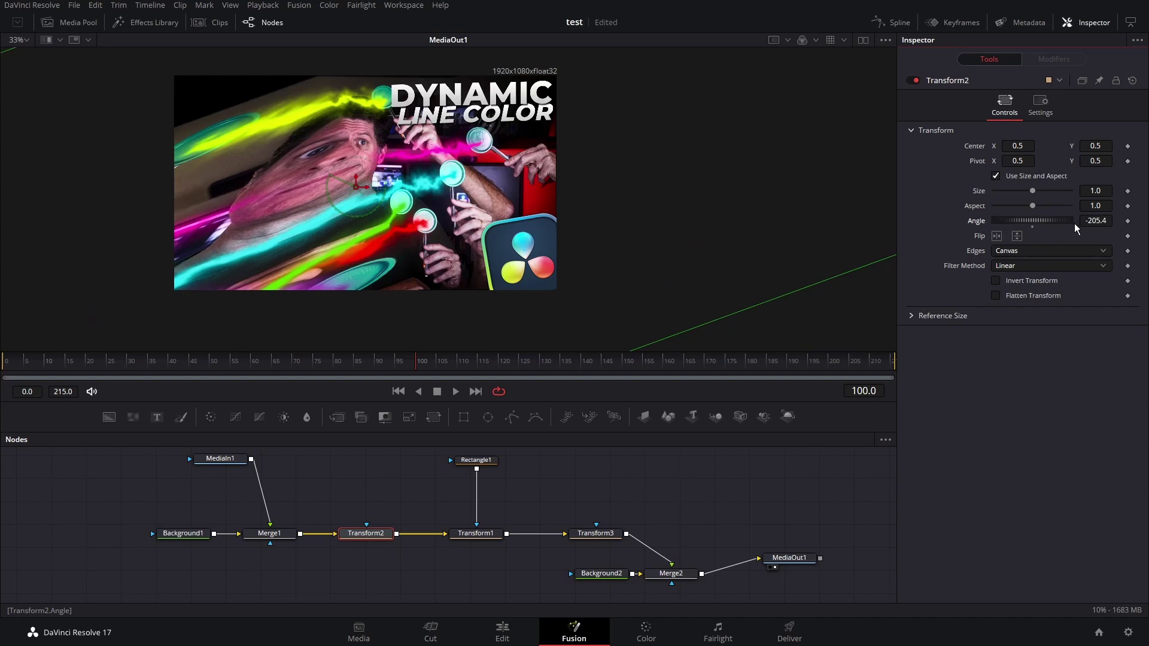
Set Transform2's Angle to 0, try 180 for the opposite stretch direction, and undo that angle change
{"action": "left_click", "coordinate": [1096, 221]}
{"action": "type", "text": "0"}
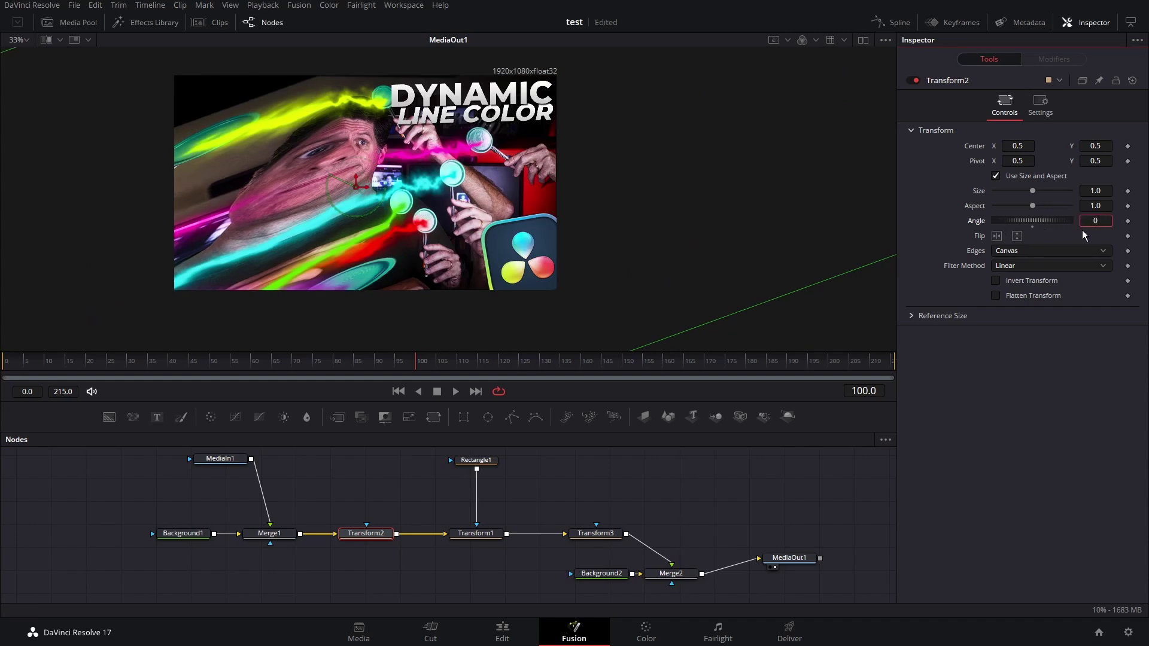
{"action": "key", "text": "Return"}
{"action": "left_click", "coordinate": [1099, 222]}
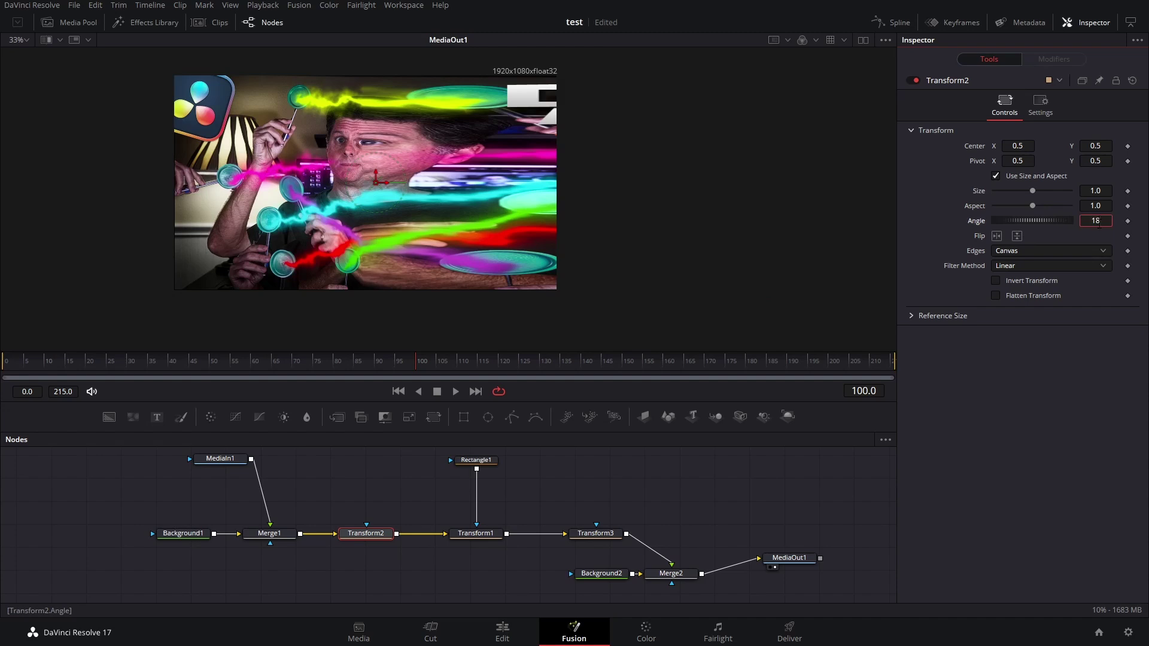
{"action": "key", "text": "Return"}
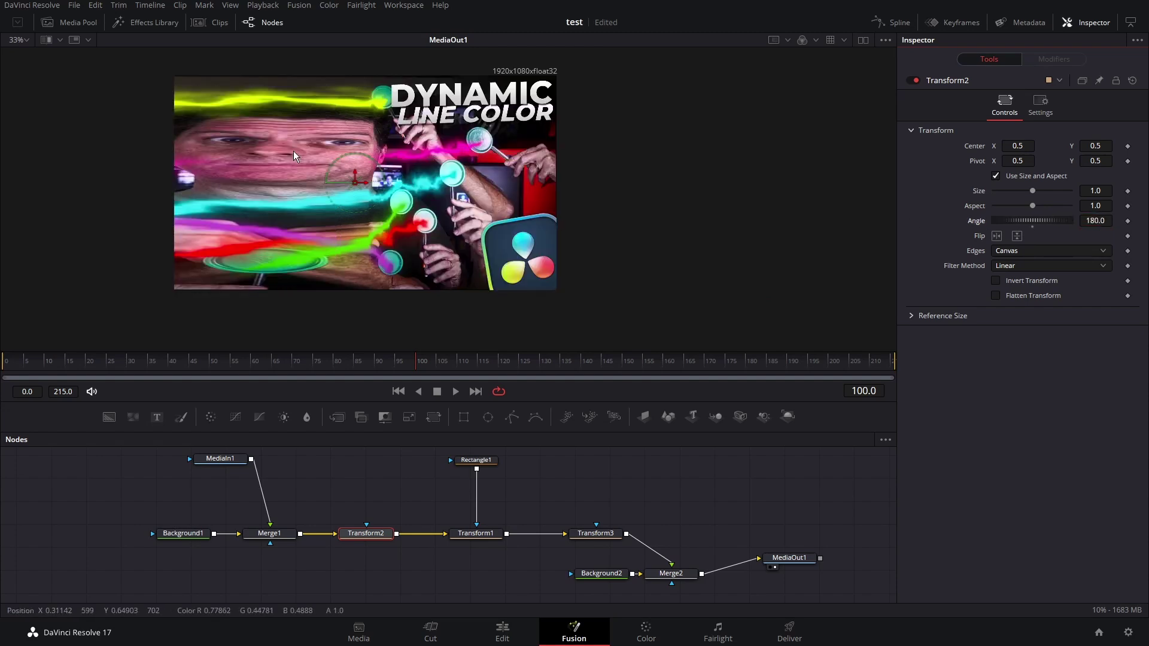
{"action": "key", "text": "ctrl+z"}
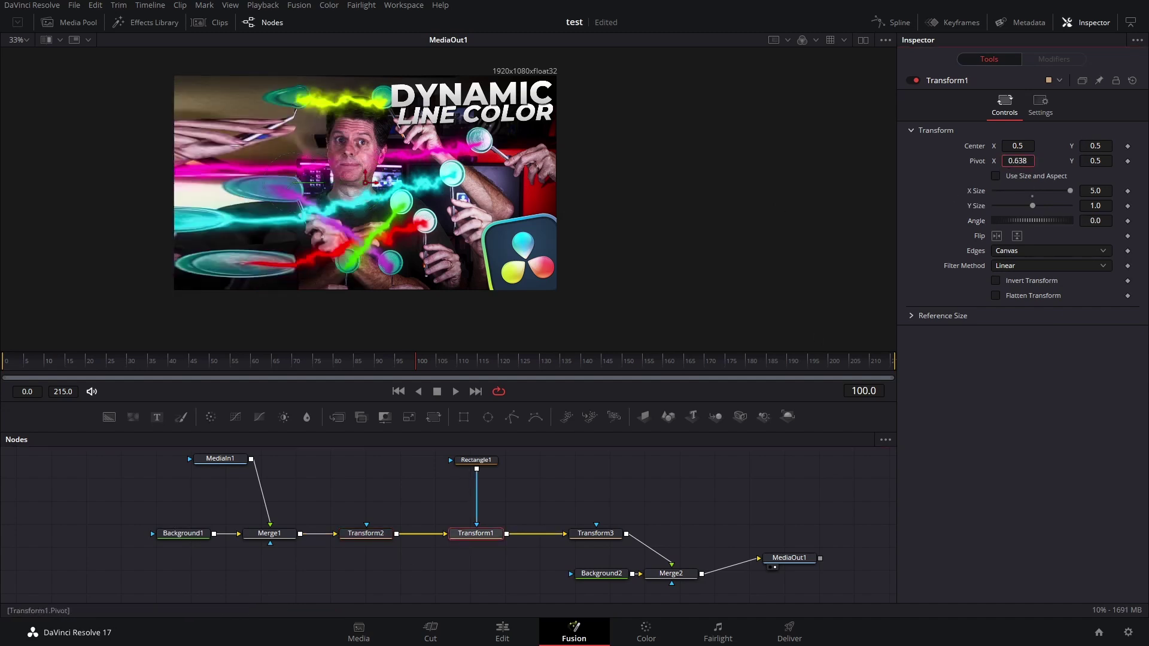
Show Transform3's output and then Merge2's output in the viewer to compare how each is framed
{"action": "key", "text": "1"}
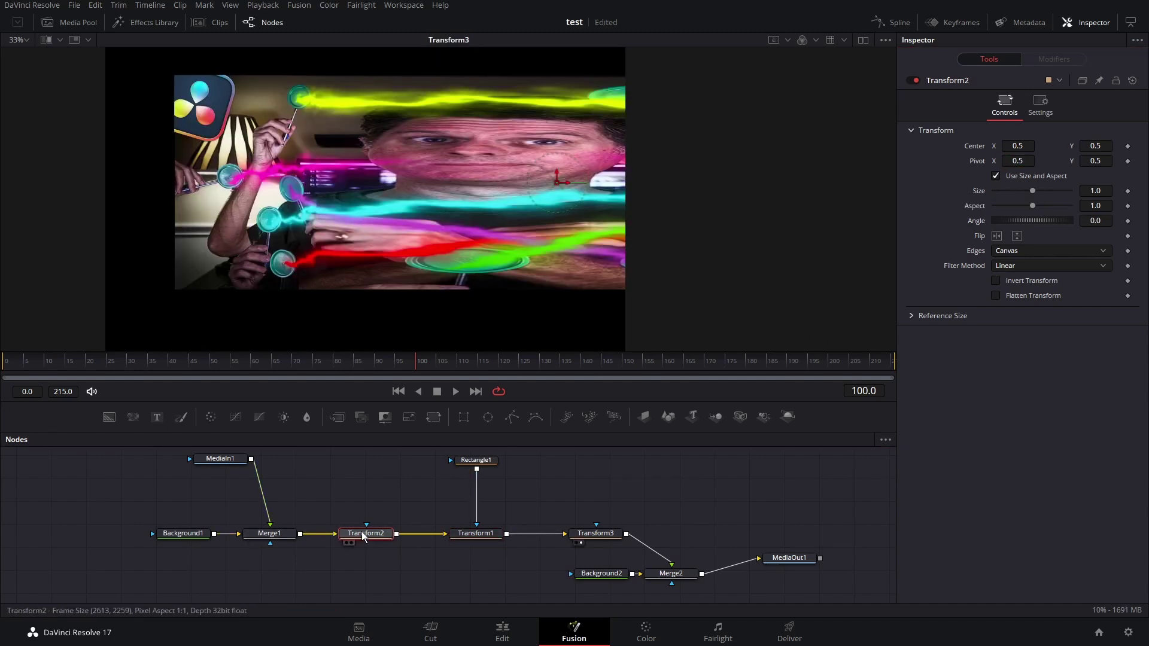
{"action": "left_click", "coordinate": [672, 576]}
{"action": "key", "text": "1"}
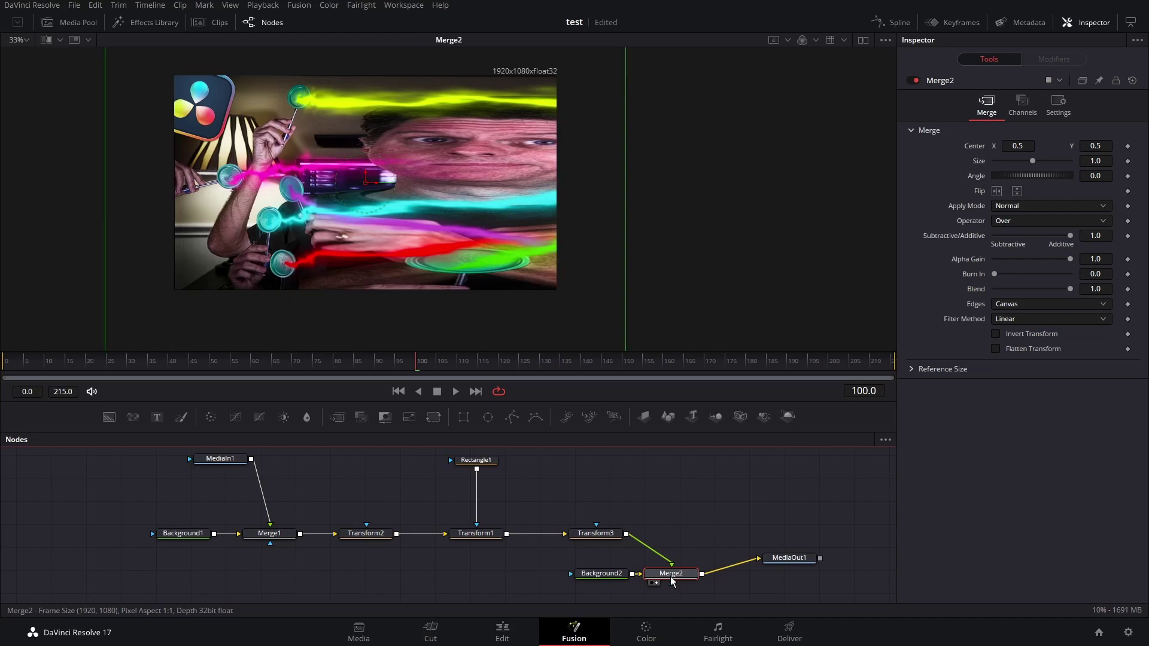
Set Transform2's Angle to about 28.7 and select the Merge1 node
{"action": "left_click", "coordinate": [364, 534]}
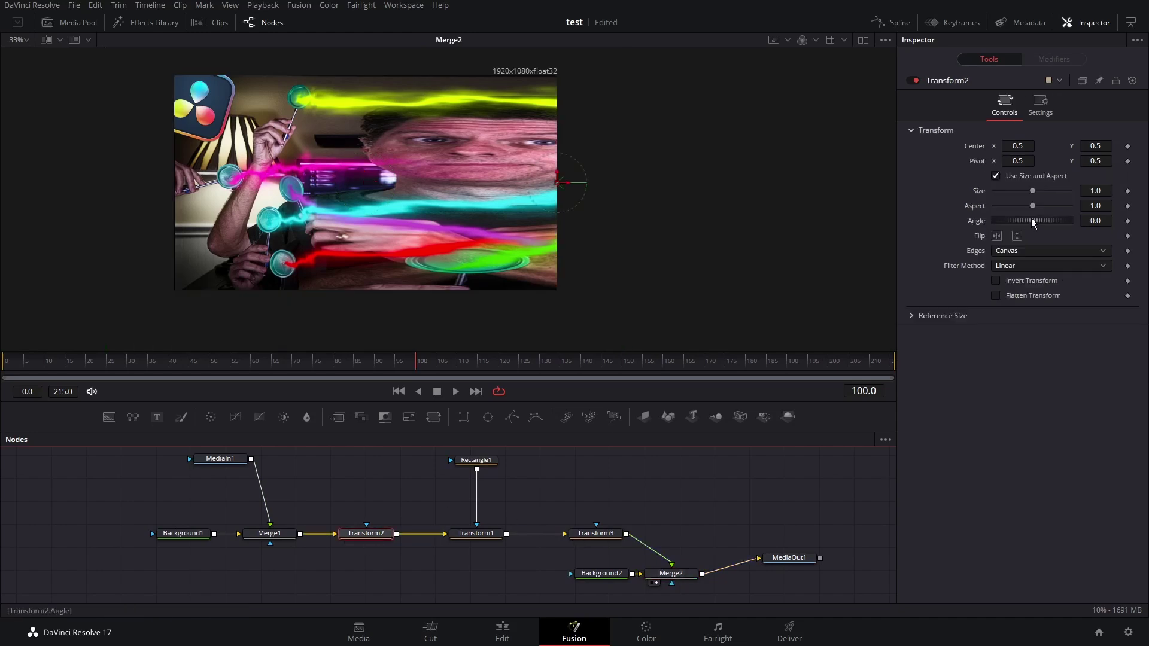
{"action": "left_click_drag", "start_coordinate": [1033, 220], "coordinate": [1038, 222]}
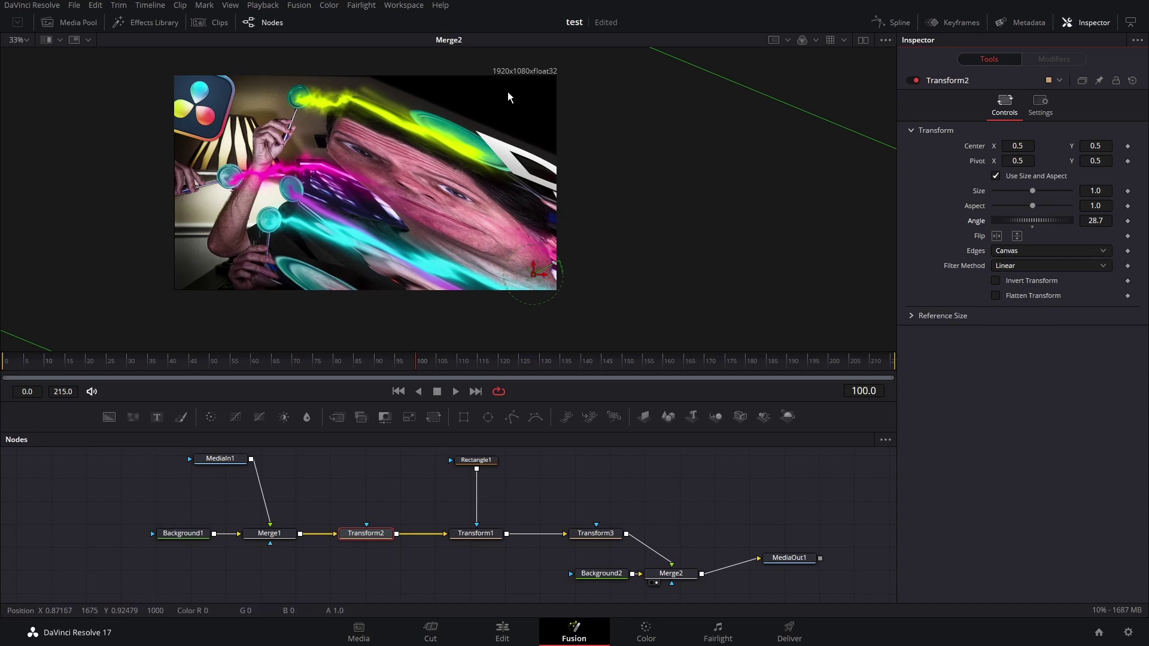
{"action": "left_click", "coordinate": [276, 534]}
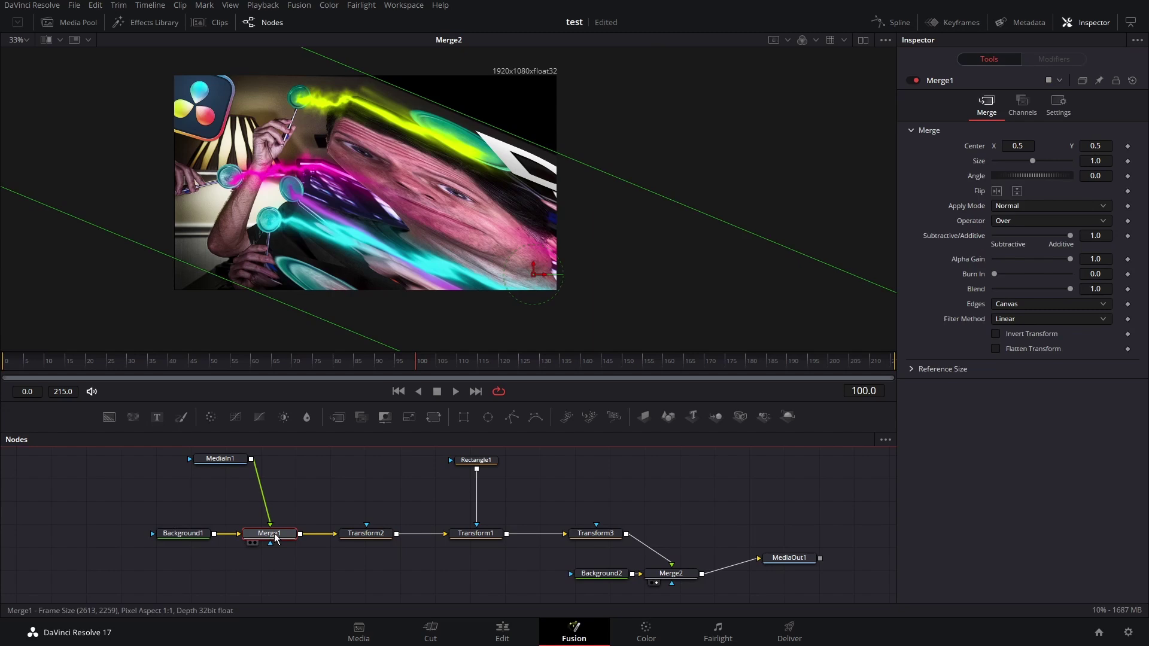
Show Merge1's output in the viewer and set its Edges option to Mirror
{"action": "key", "text": "1"}
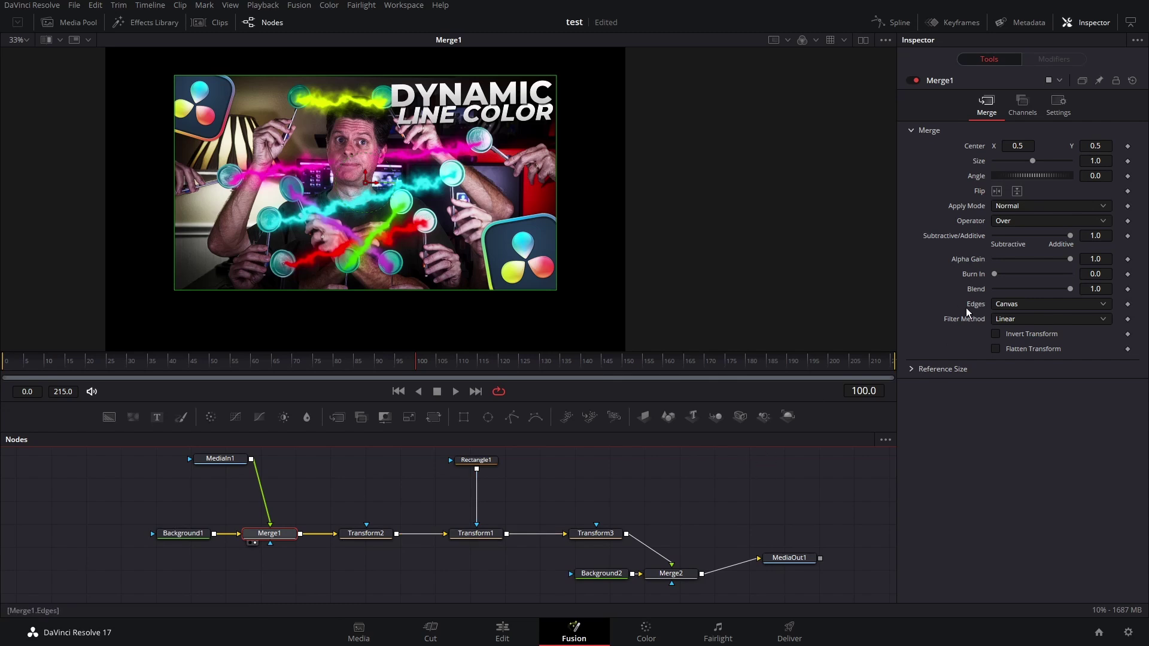
{"action": "left_click", "coordinate": [1018, 306]}
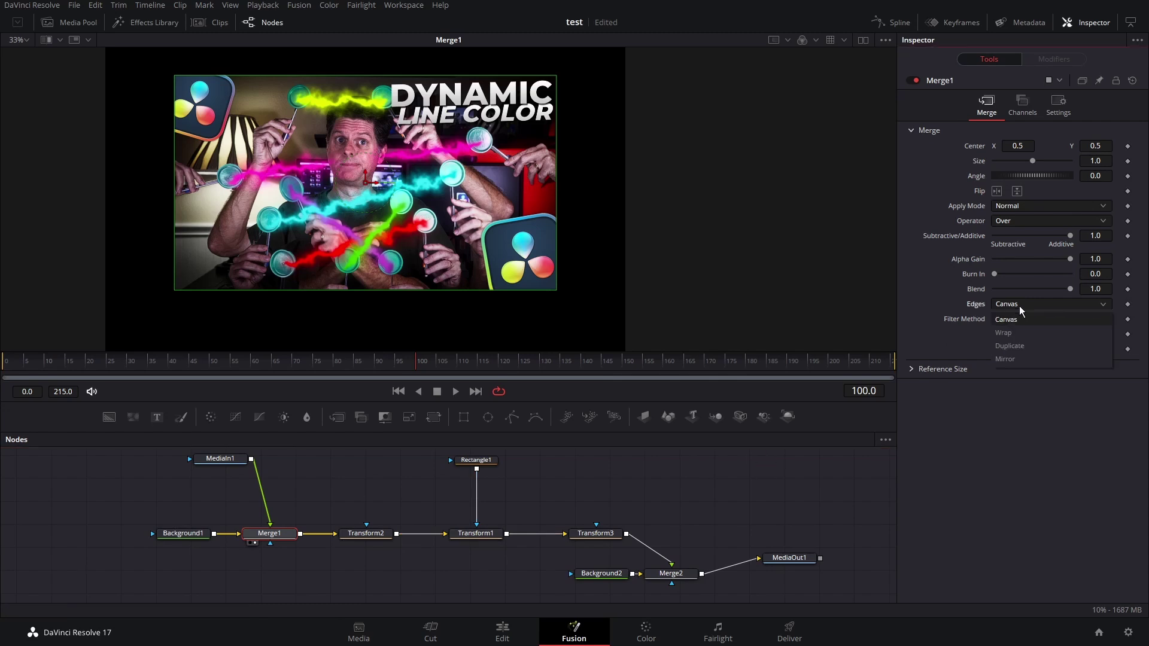
{"action": "left_click", "coordinate": [1024, 356]}
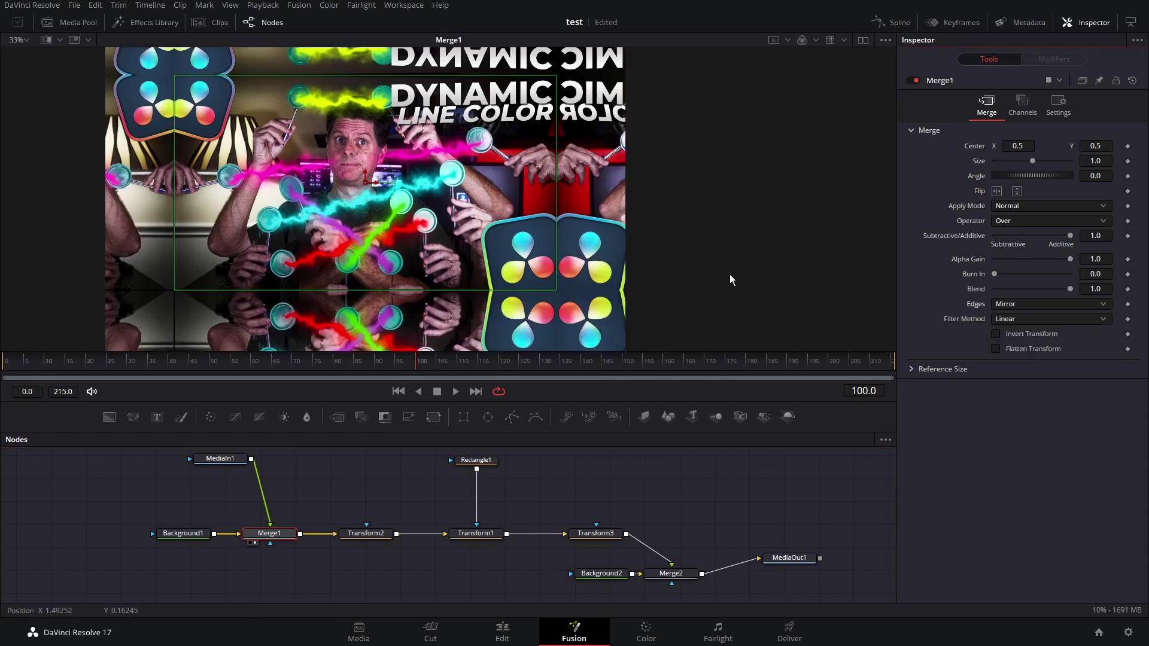
Show Transform2's output and vary its Angle through about 20.9 and -5.2 to test the mirrored edges
{"action": "left_click", "coordinate": [389, 534]}
{"action": "key", "text": "1"}
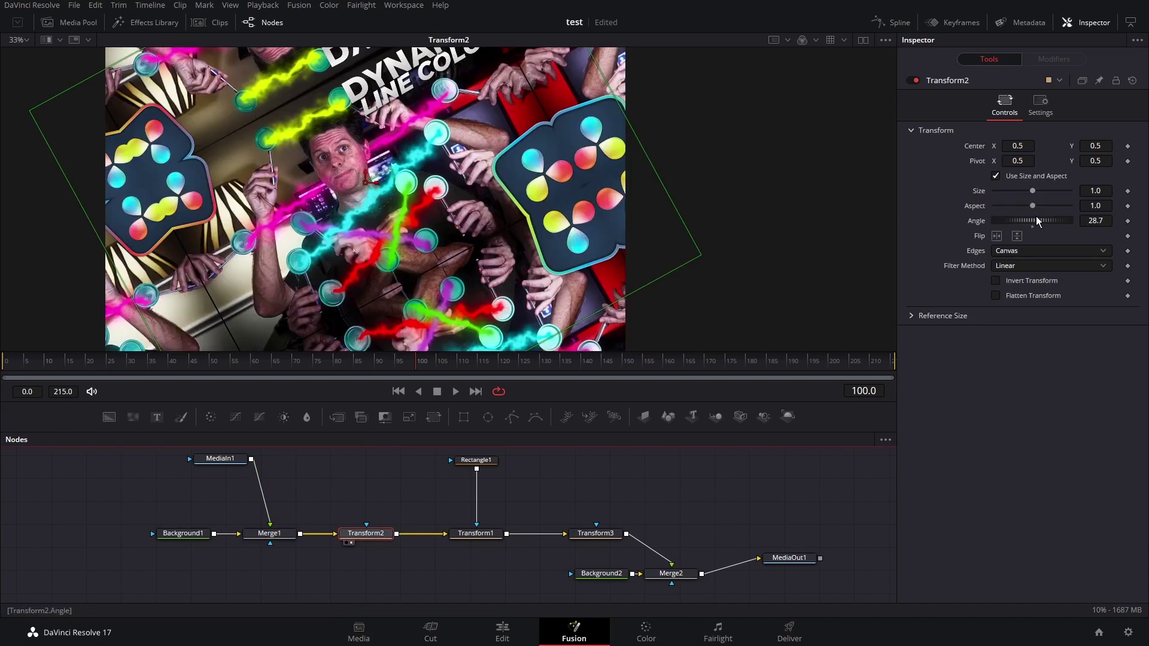
{"action": "mouse_move", "coordinate": [1039, 222]}
{"action": "left_mouse_down"}
{"action": "mouse_move", "coordinate": [1025, 221]}
{"action": "mouse_move", "coordinate": [1040, 221]}
{"action": "left_mouse_up"}
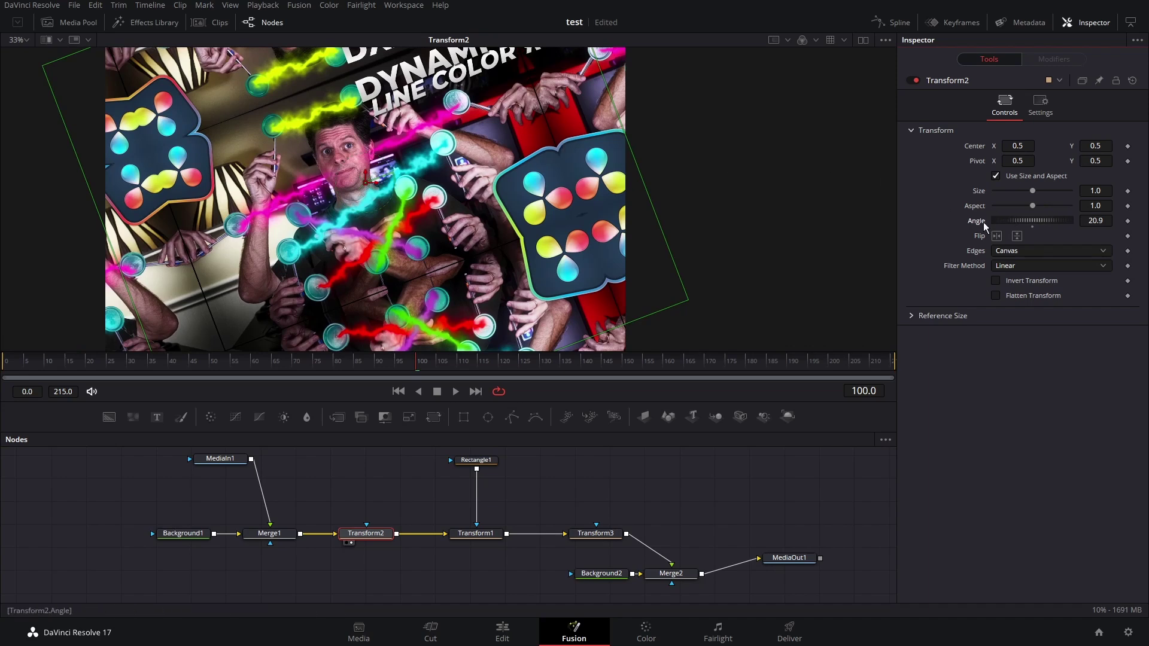
{"action": "left_click_drag", "start_coordinate": [1026, 221], "coordinate": [1018, 220]}
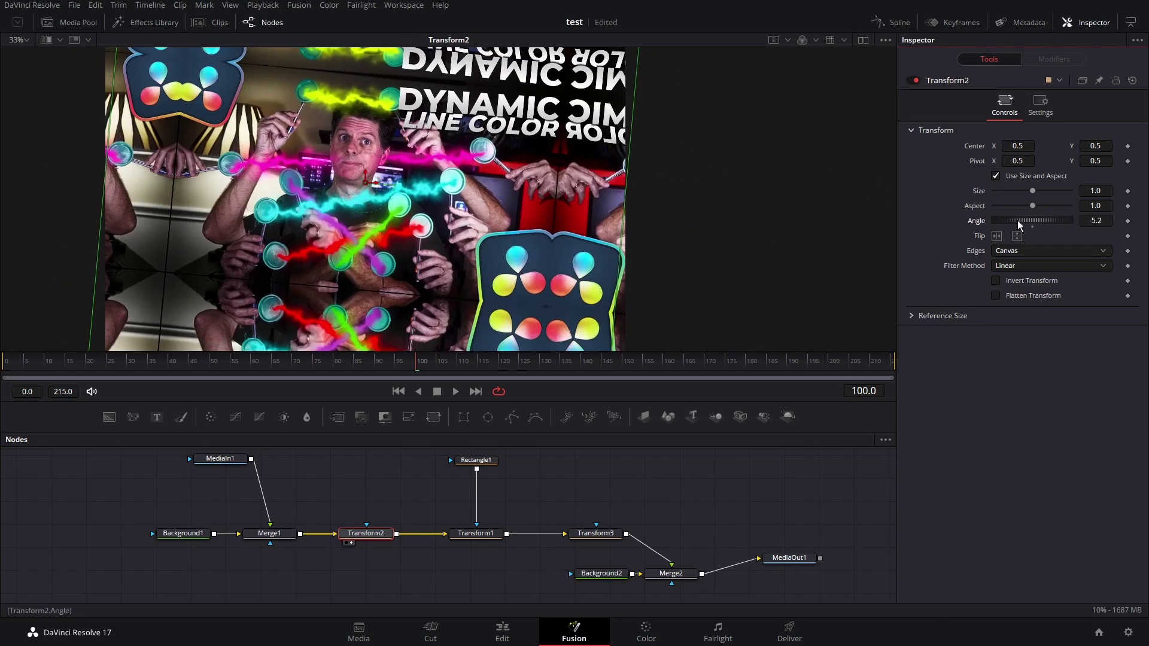
Show Merge2's output, try Transform2's Angle at about 28.7, and reset the angle to 0
{"action": "left_click", "coordinate": [651, 582]}
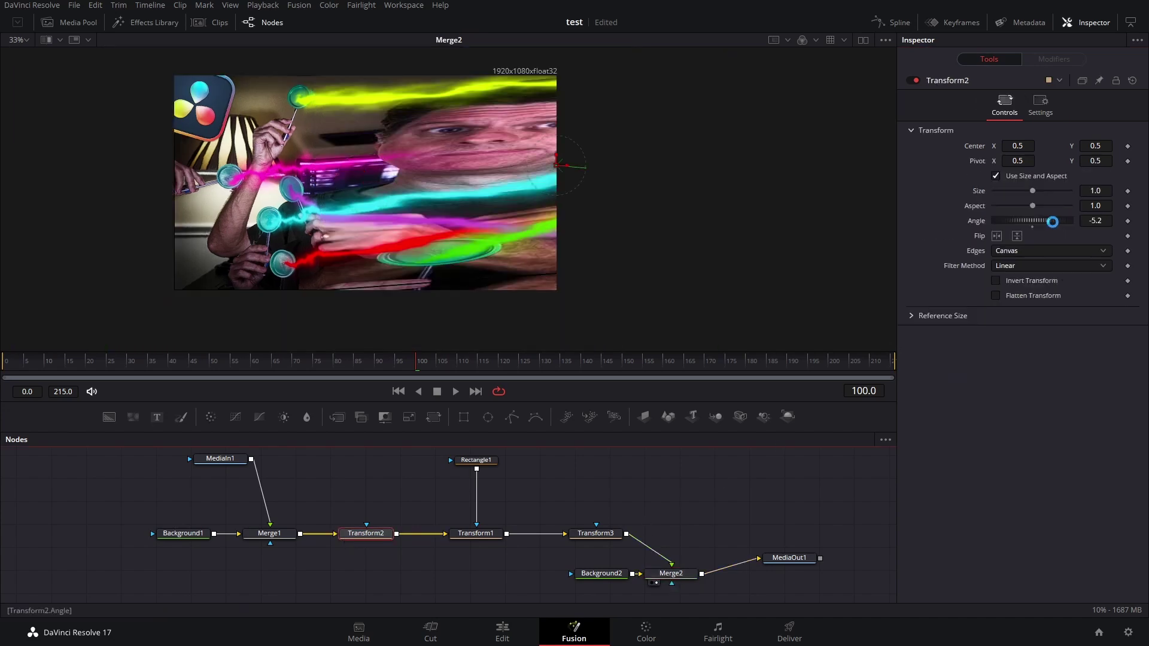
{"action": "mouse_move", "coordinate": [1056, 222]}
{"action": "left_mouse_down"}
{"action": "mouse_move", "coordinate": [1047, 222]}
{"action": "mouse_move", "coordinate": [1069, 222]}
{"action": "left_mouse_up"}
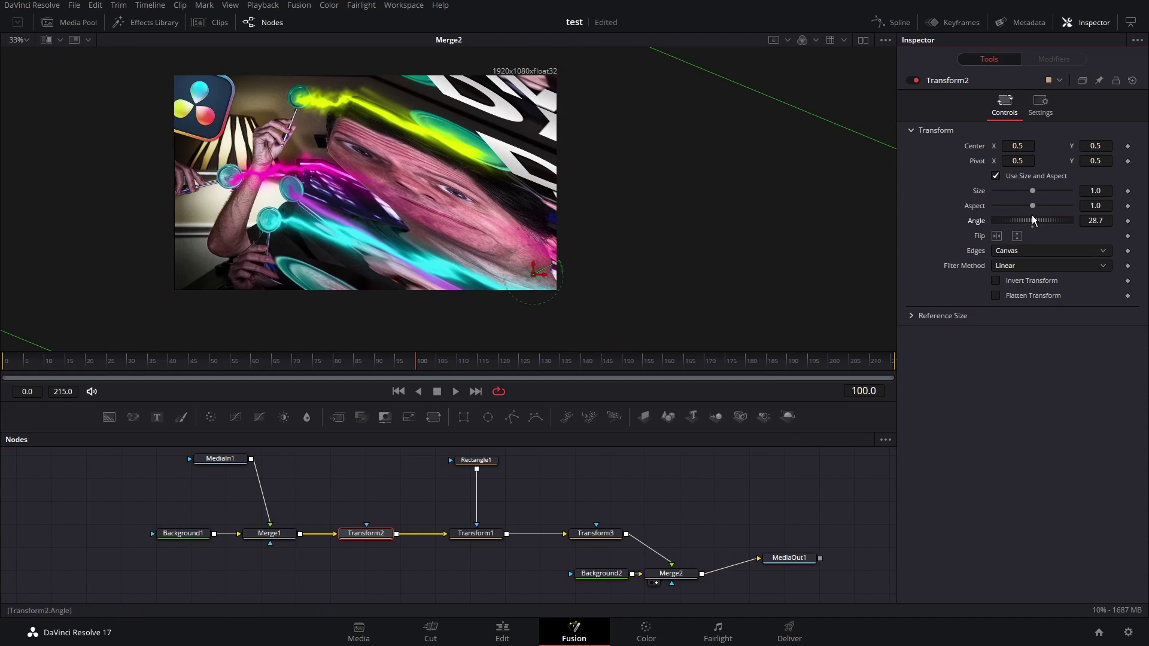
{"action": "left_click", "coordinate": [1096, 220]}
{"action": "type", "text": "0"}
{"action": "key", "text": "Return"}
Vary Transform2's Angle to about 18.3, set it to 180, and show Merge2's output in the viewer
{"action": "left_click", "coordinate": [368, 538]}
{"action": "left_click_drag", "start_coordinate": [1044, 221], "coordinate": [1048, 220]}
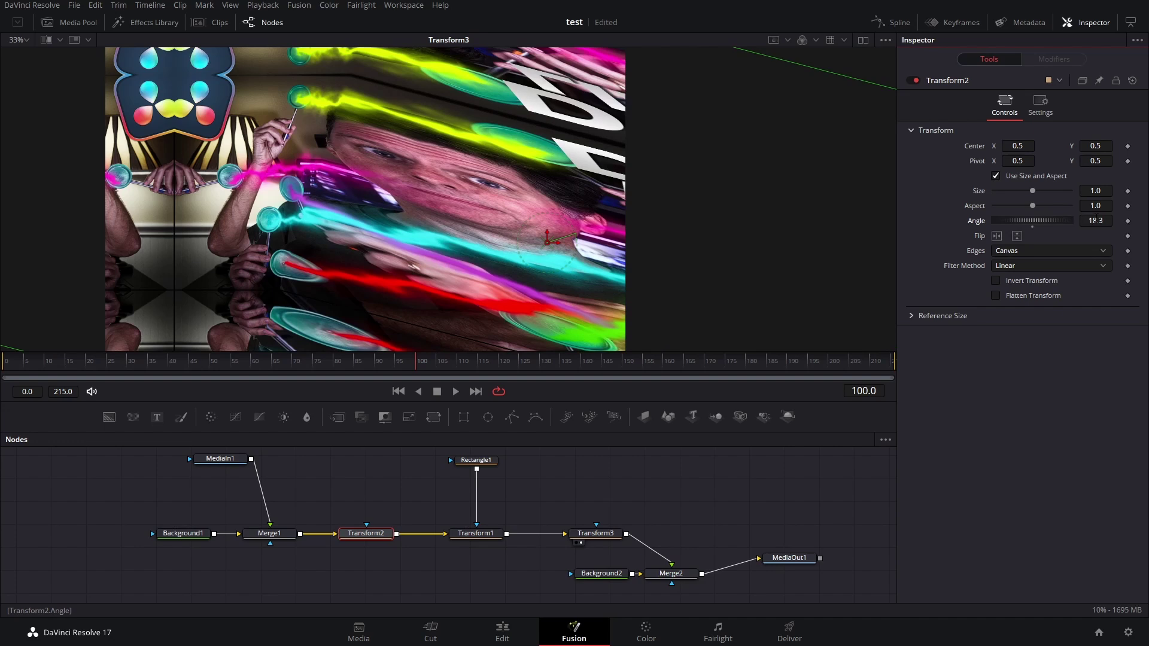
{"action": "left_click", "coordinate": [1101, 220]}
{"action": "type", "text": "180"}
{"action": "key", "text": "Return"}
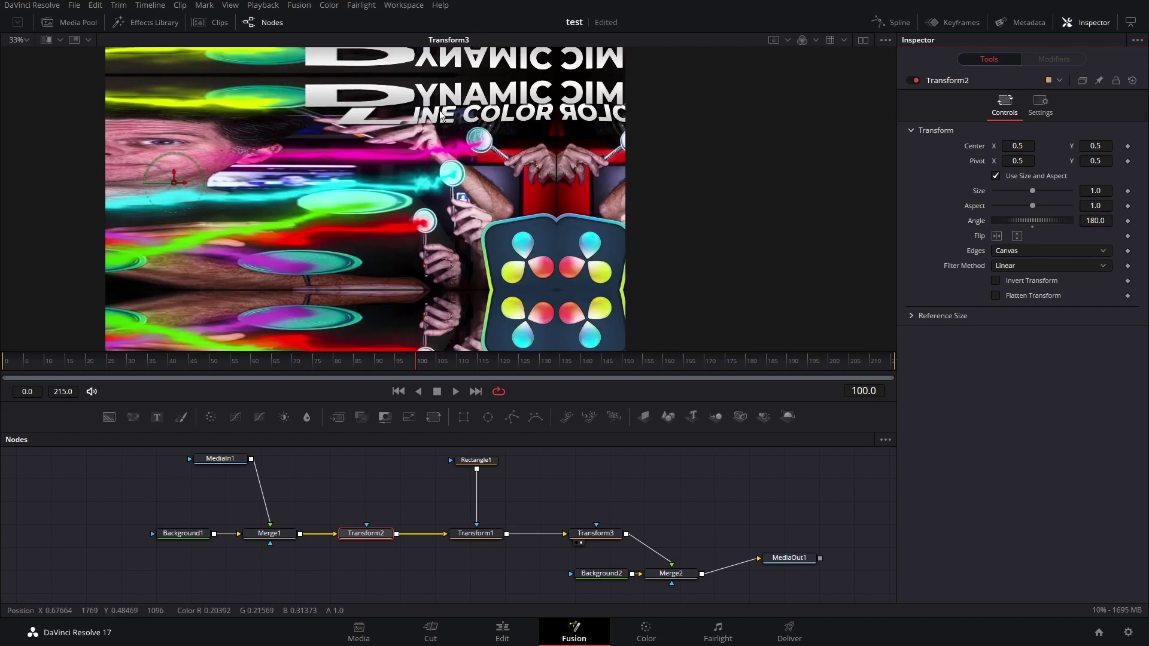
{"action": "left_click", "coordinate": [663, 574]}
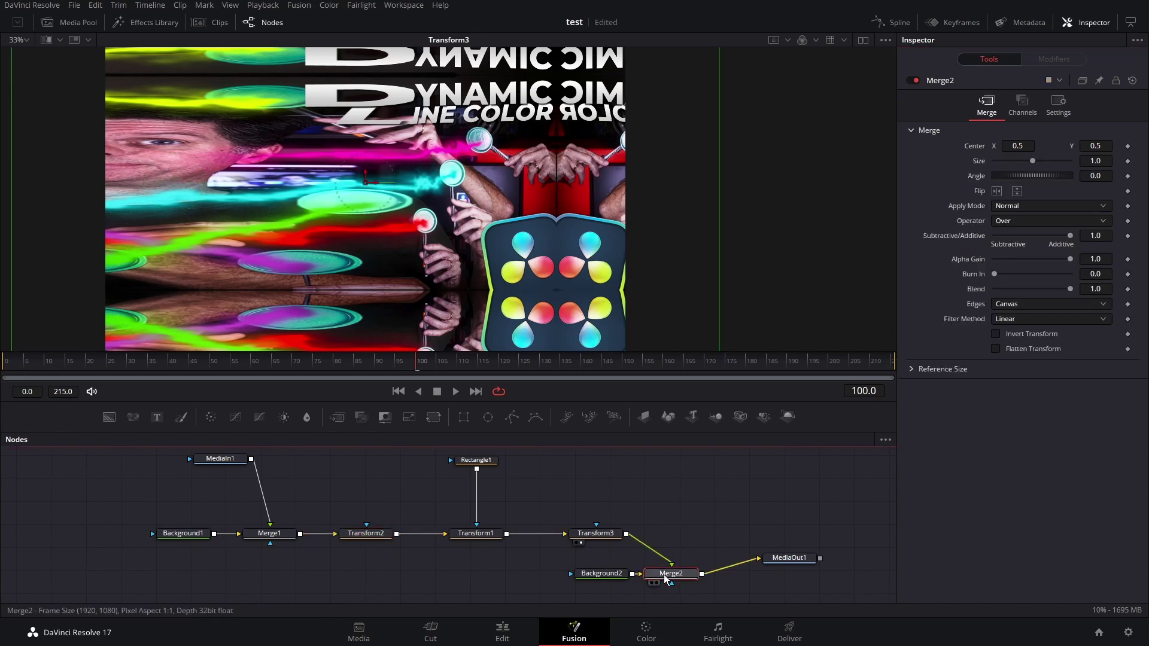
{"action": "key", "text": "1"}
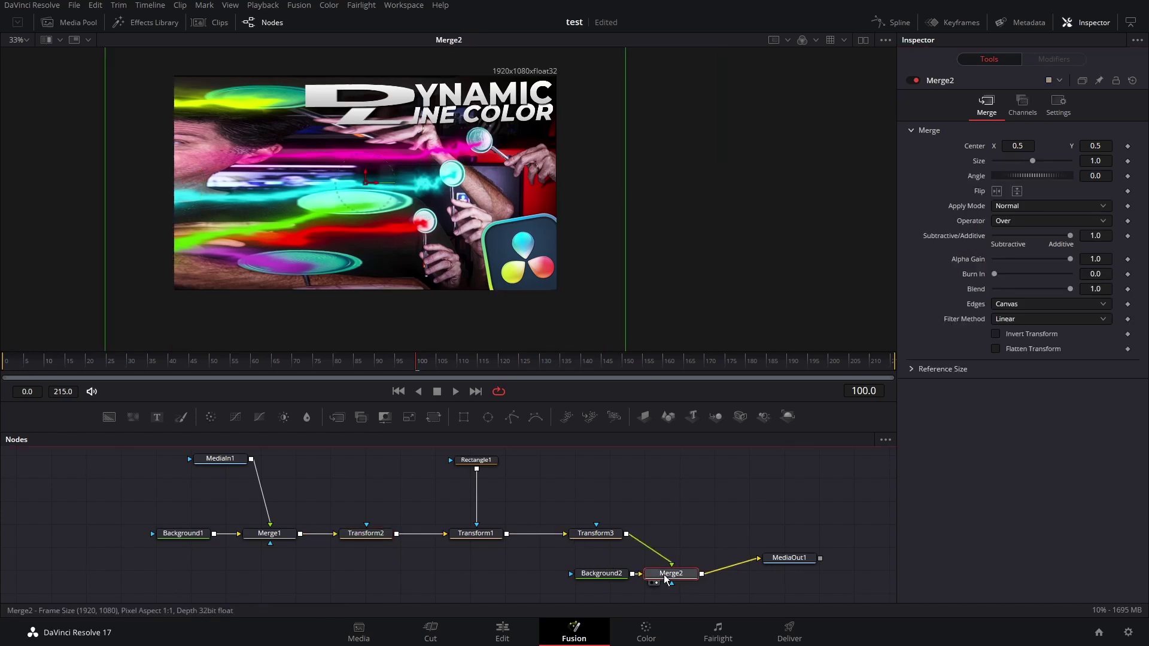
Set Transform1's X Size to 100 for an extreme stretch
{"action": "left_click", "coordinate": [481, 537]}
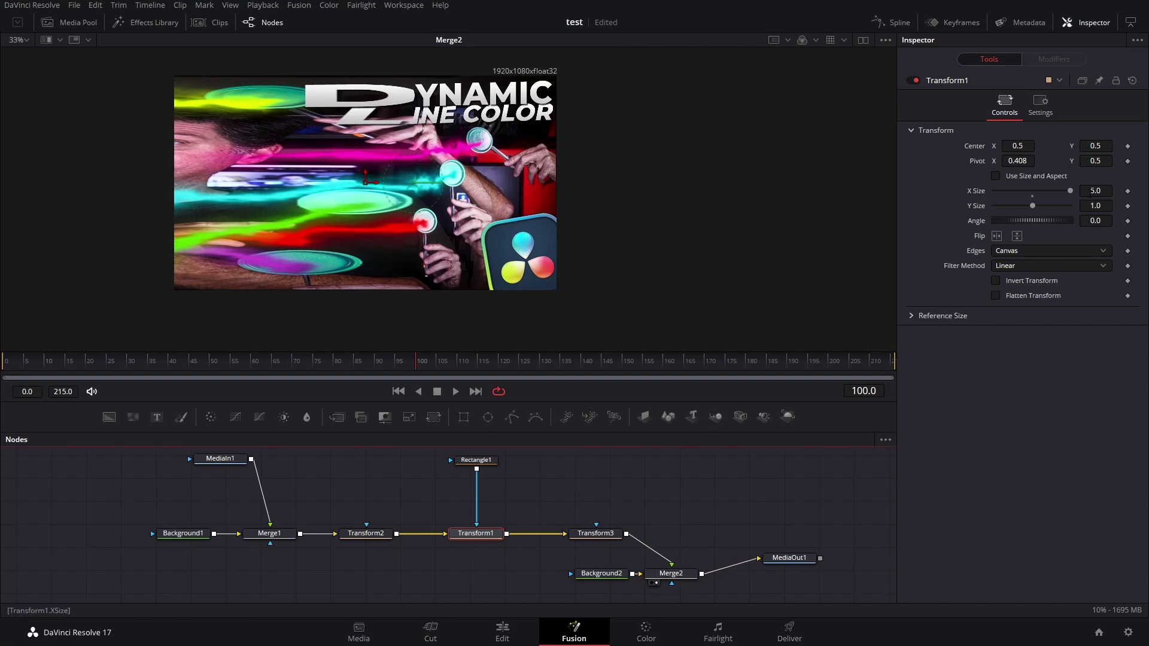
{"action": "left_click", "coordinate": [1100, 191]}
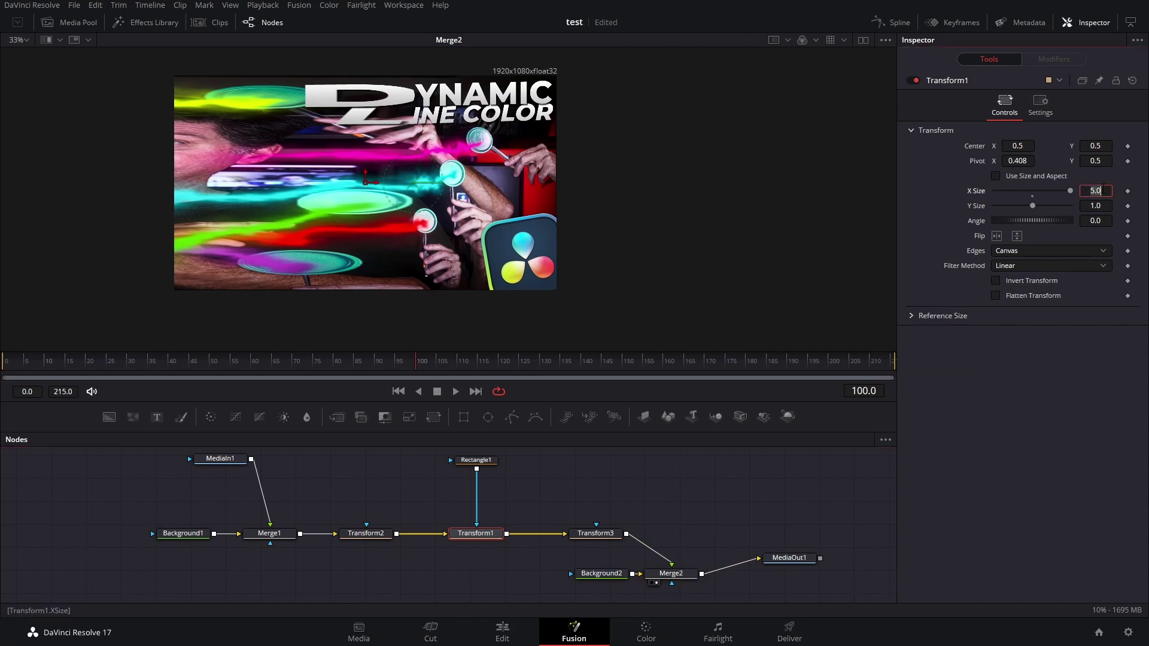
{"action": "type", "text": "100"}
{"action": "key", "text": "Return"}
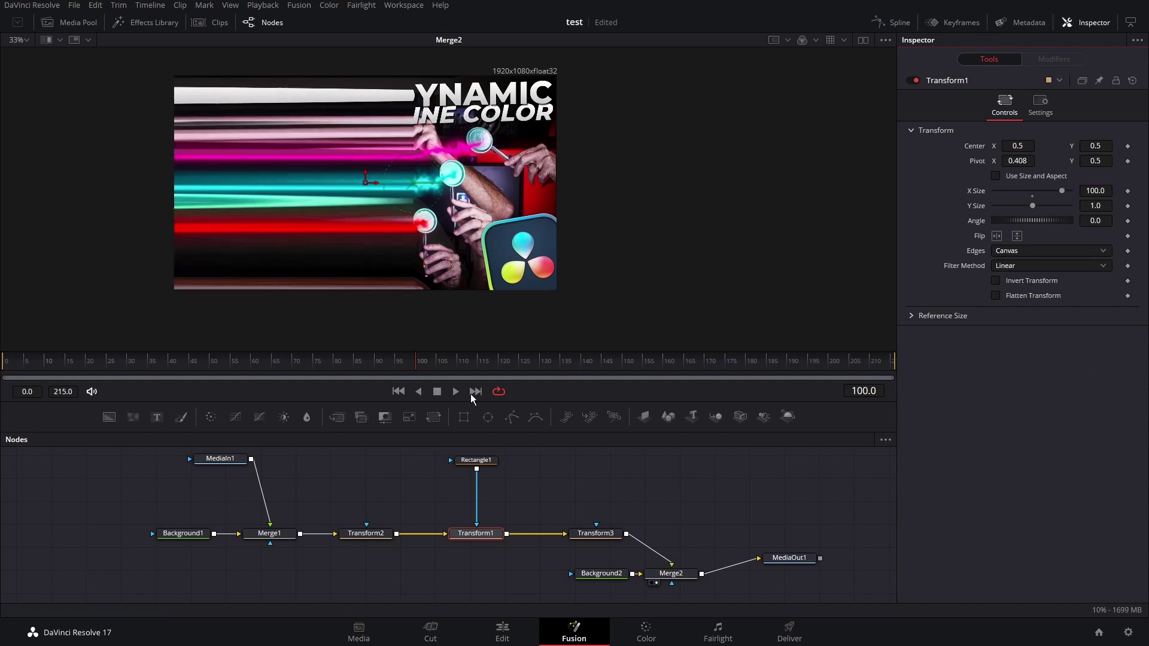
Vary Transform1's X Pivot through about 0.437 and 0.335, settling at 0.394
{"action": "left_click", "coordinate": [1017, 161]}
{"action": "type", "text": "0.424"}
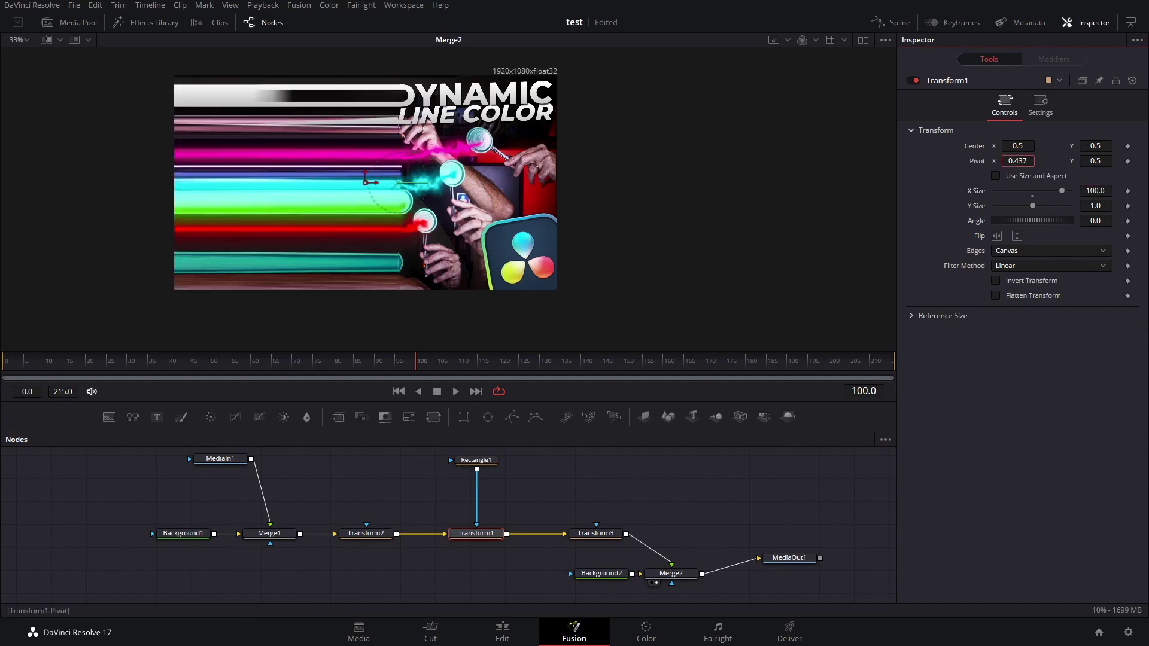
{"action": "key", "text": "Return"}
{"action": "type", "text": "0.391"}
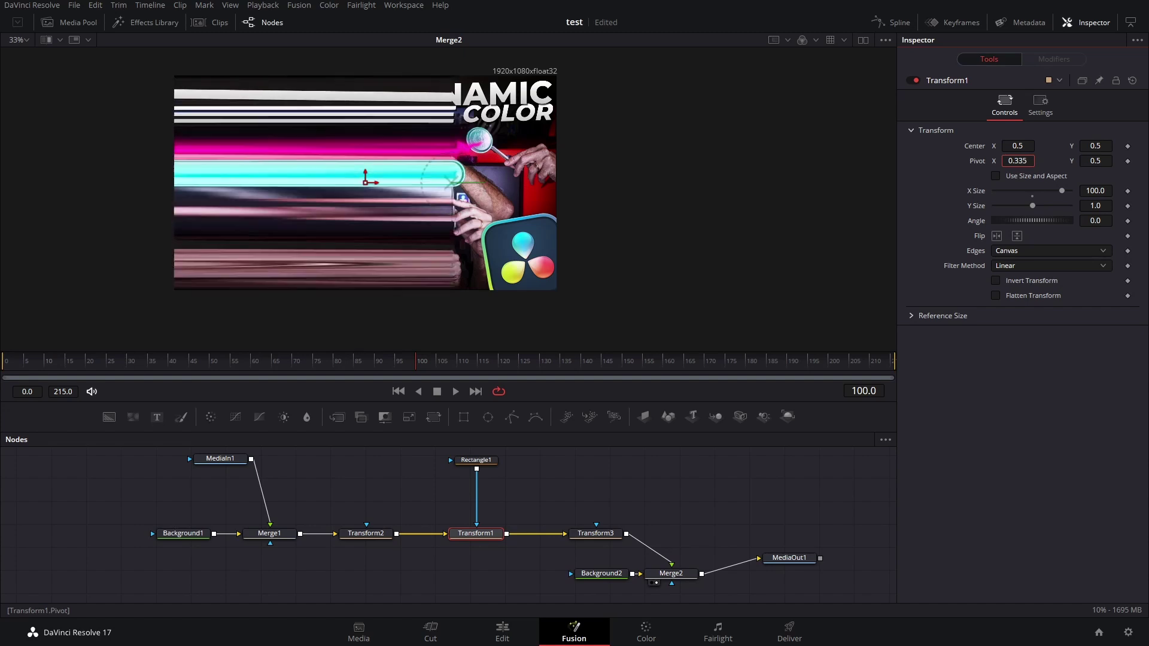
{"action": "key", "text": "Return"}
Set Transform2's Angle to 90 to stretch the image vertically
{"action": "left_click", "coordinate": [366, 533]}
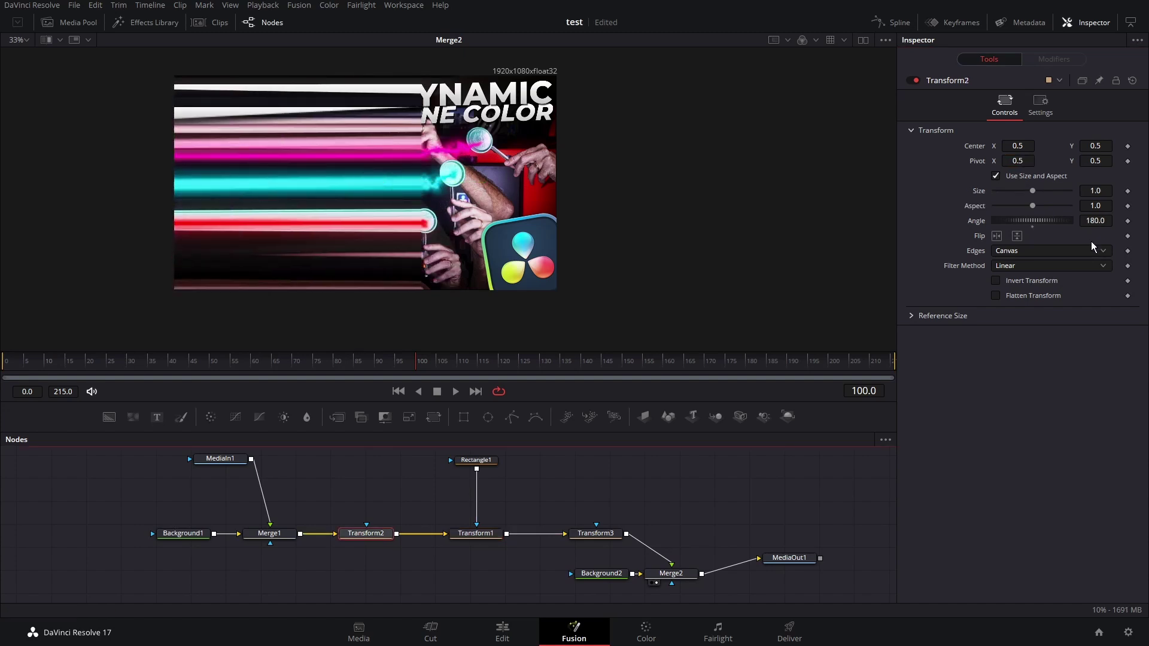
{"action": "left_click", "coordinate": [1099, 221]}
{"action": "key", "text": "Return"}
{"action": "key", "text": "ctrl+z"}
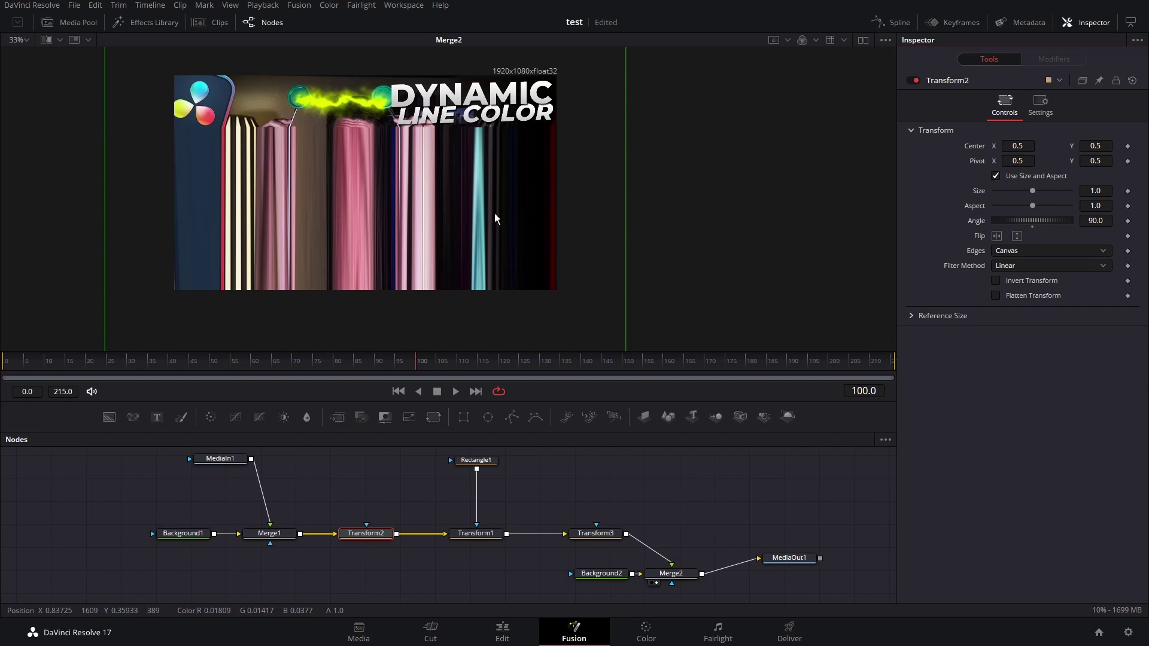
Set Transform1's X Size to 5
{"action": "left_click", "coordinate": [491, 534]}
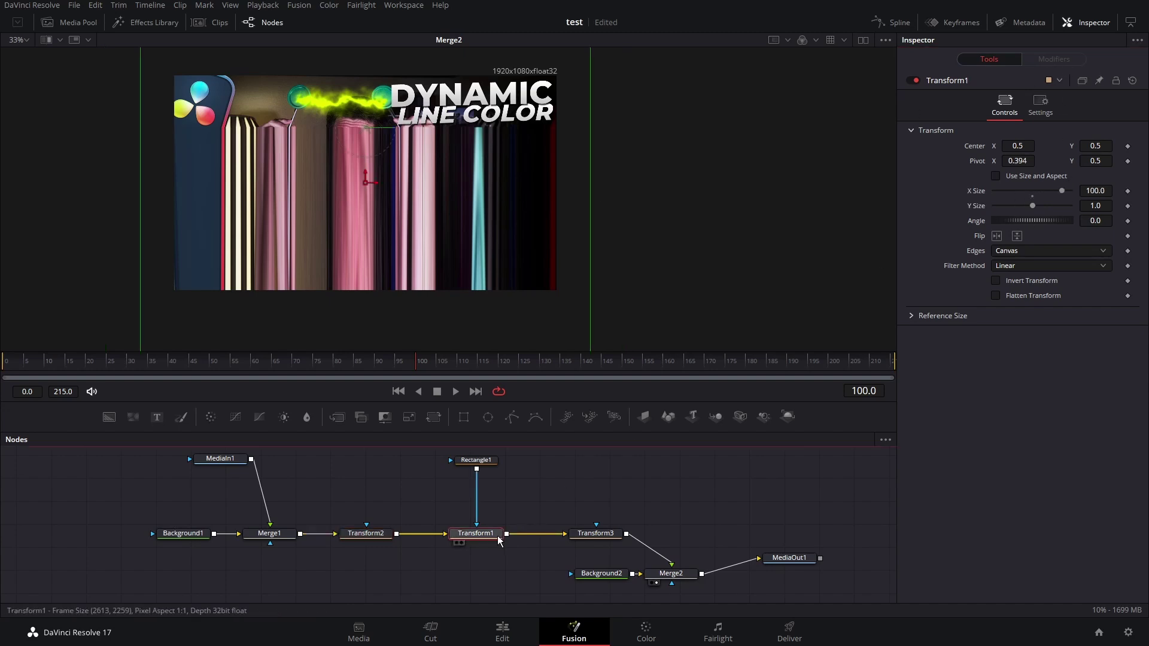
{"action": "left_click", "coordinate": [1102, 190]}
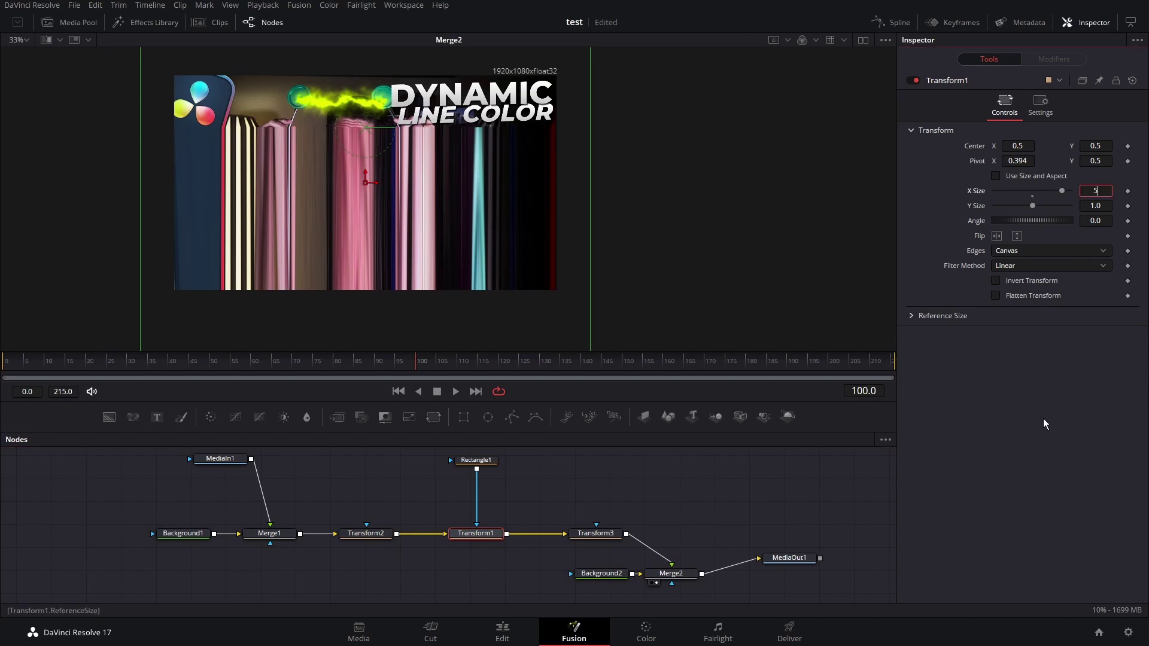
{"action": "type", "text": "5"}
{"action": "key", "text": "Return"}
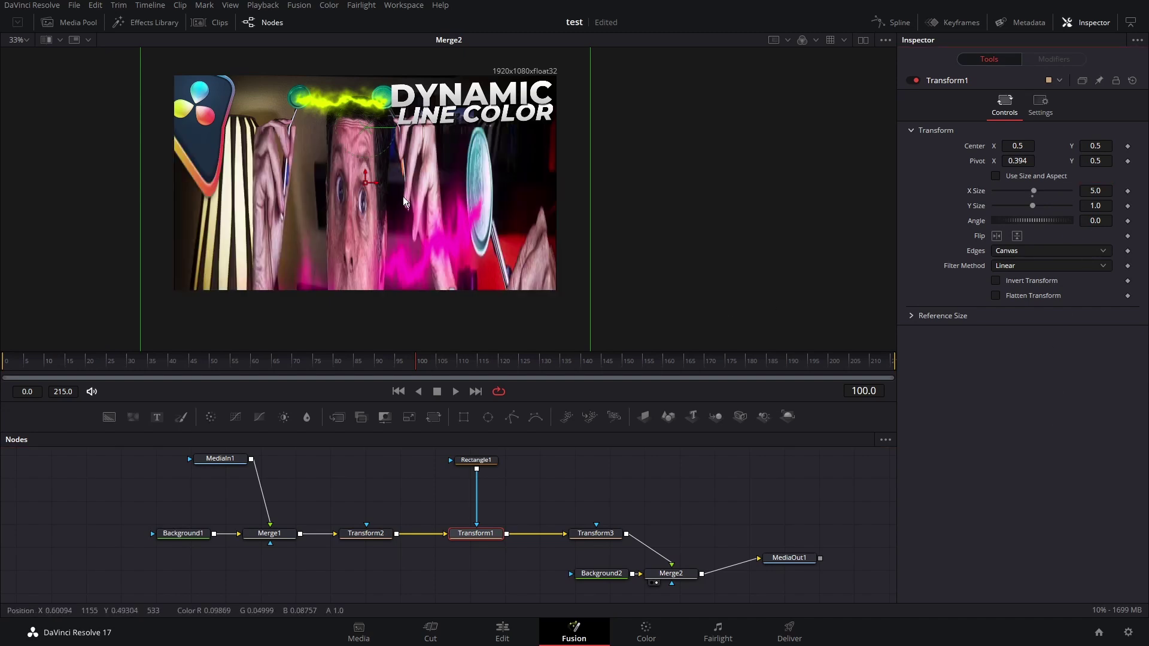
Show Transform1's output in the viewer and set Transform2's Angle to about 48.3
{"action": "left_click", "coordinate": [477, 538]}
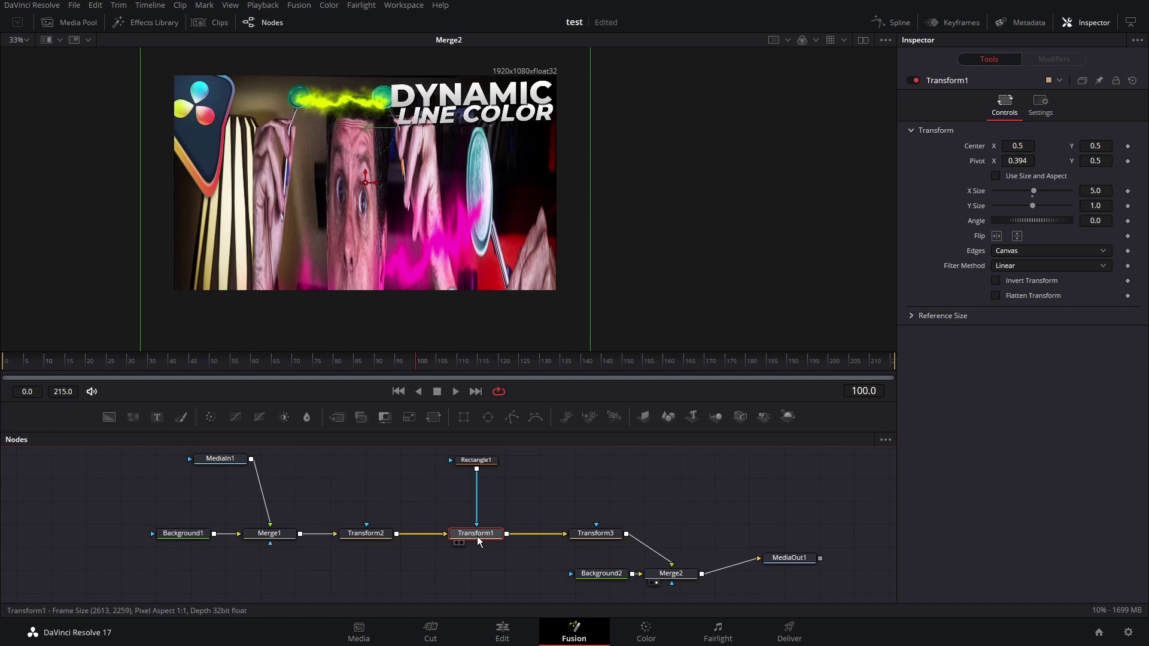
{"action": "key", "text": "1"}
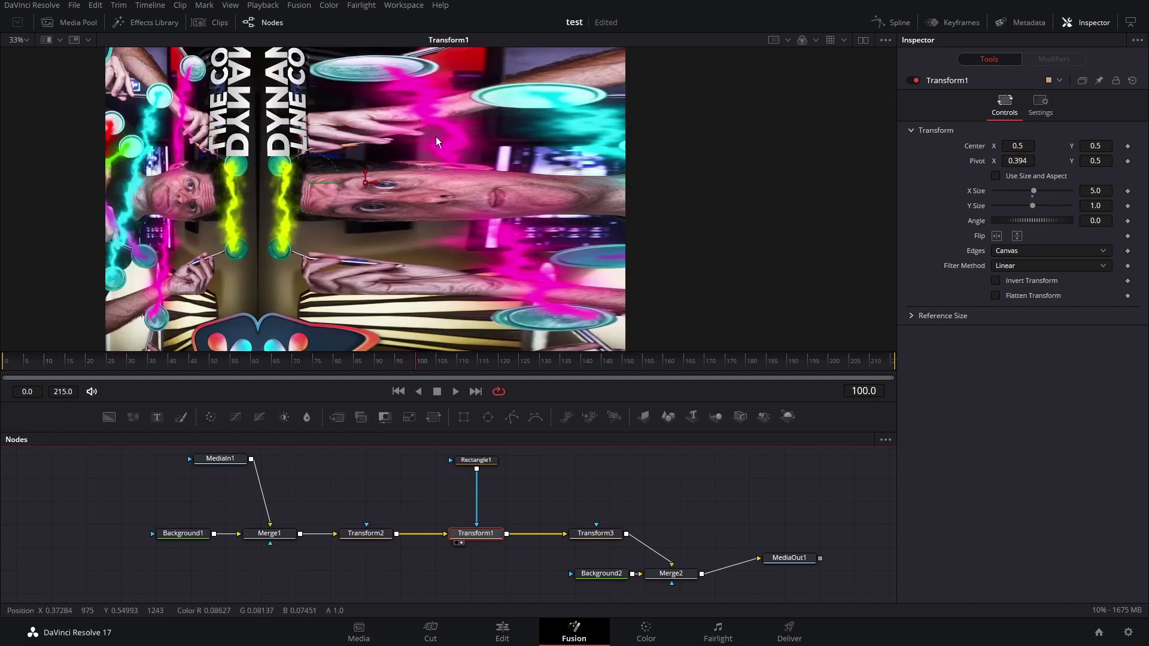
{"action": "left_click", "coordinate": [366, 534]}
{"action": "left_click_drag", "start_coordinate": [1060, 220], "coordinate": [1047, 222]}
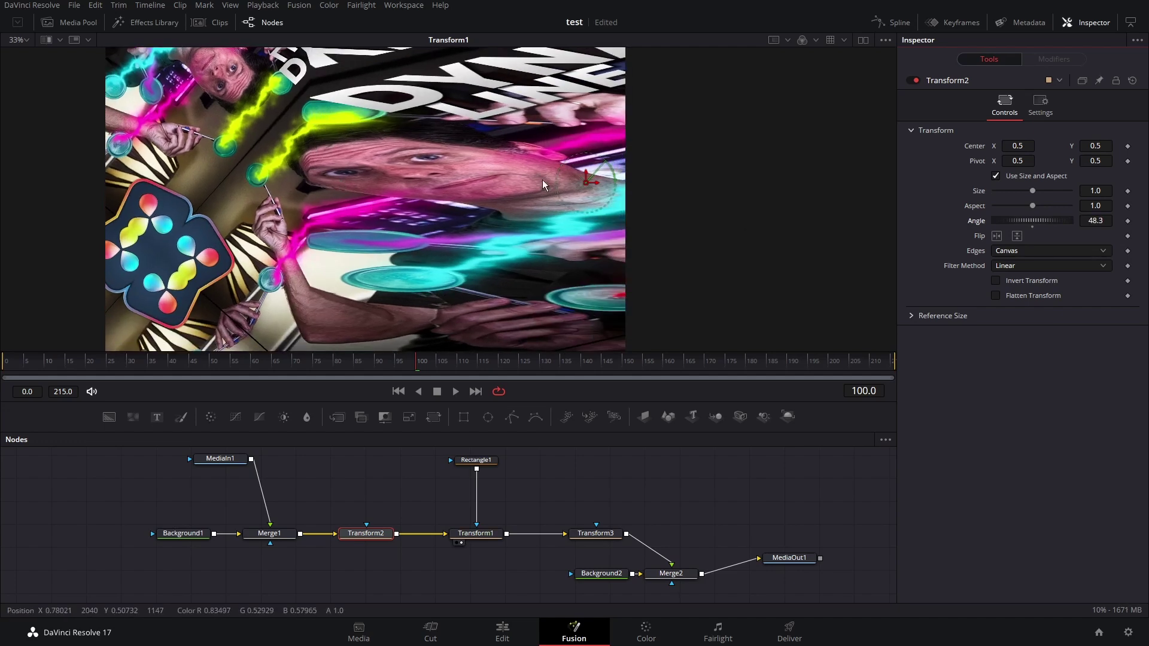